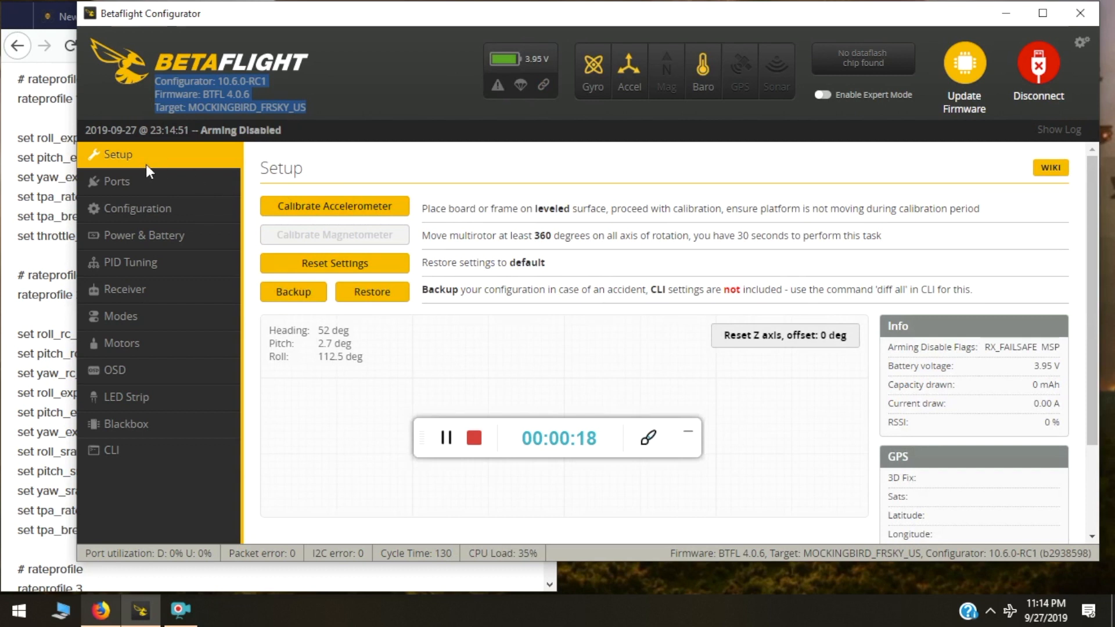
Review the flight controller's mixer, motor and system settings on the Configuration page.
left_click(329, 88)
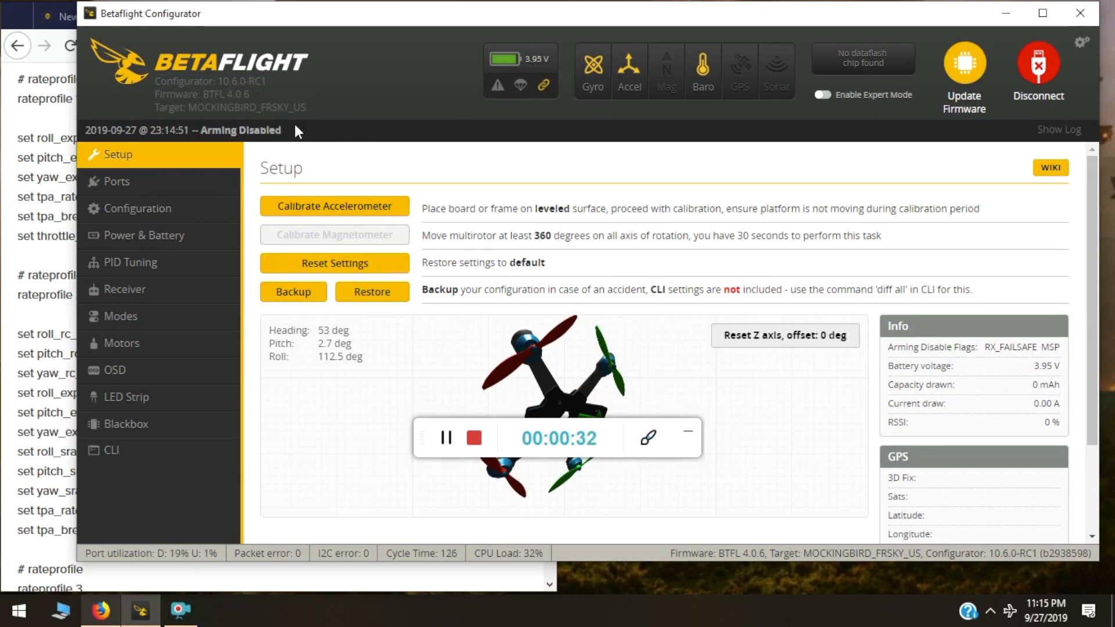
left_click(124, 215)
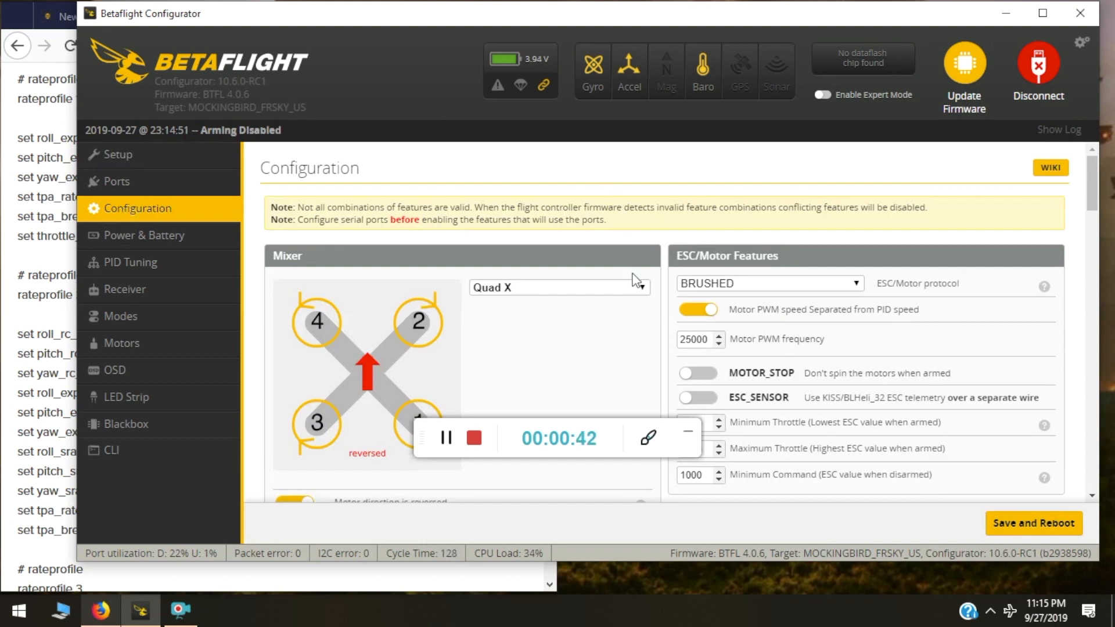
left_click(689, 438)
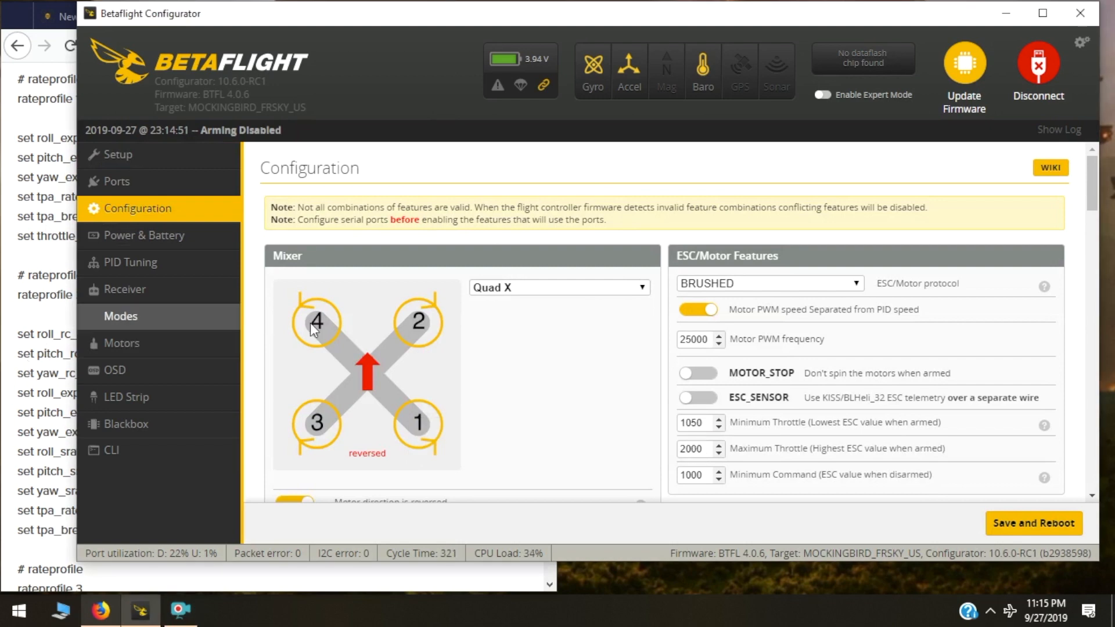
scroll(395, 401, "down", 4)
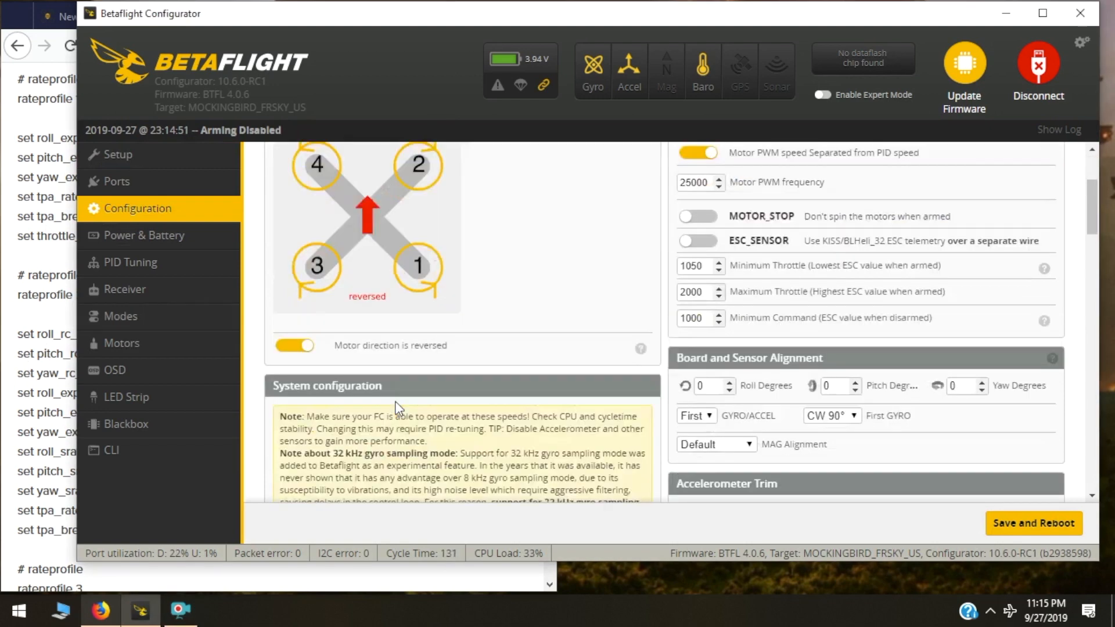
scroll(397, 401, "down", 2)
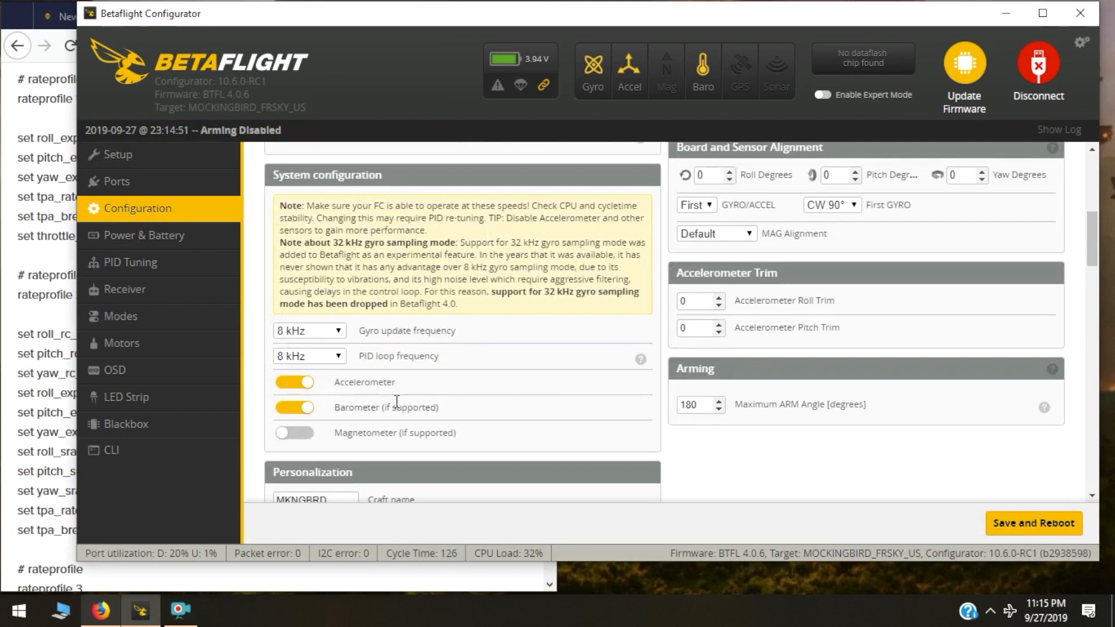
scroll(396, 401, "up", 6)
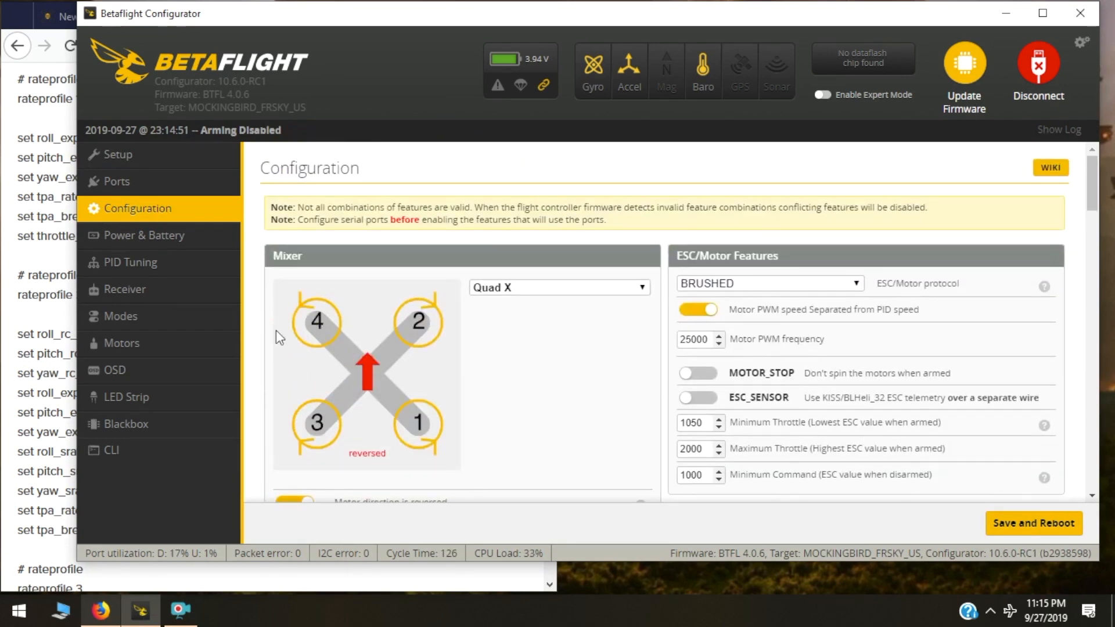
Switch to Firefox and open the AcroBee product collection in the NewBeeDrone online shop.
left_click(11, 97)
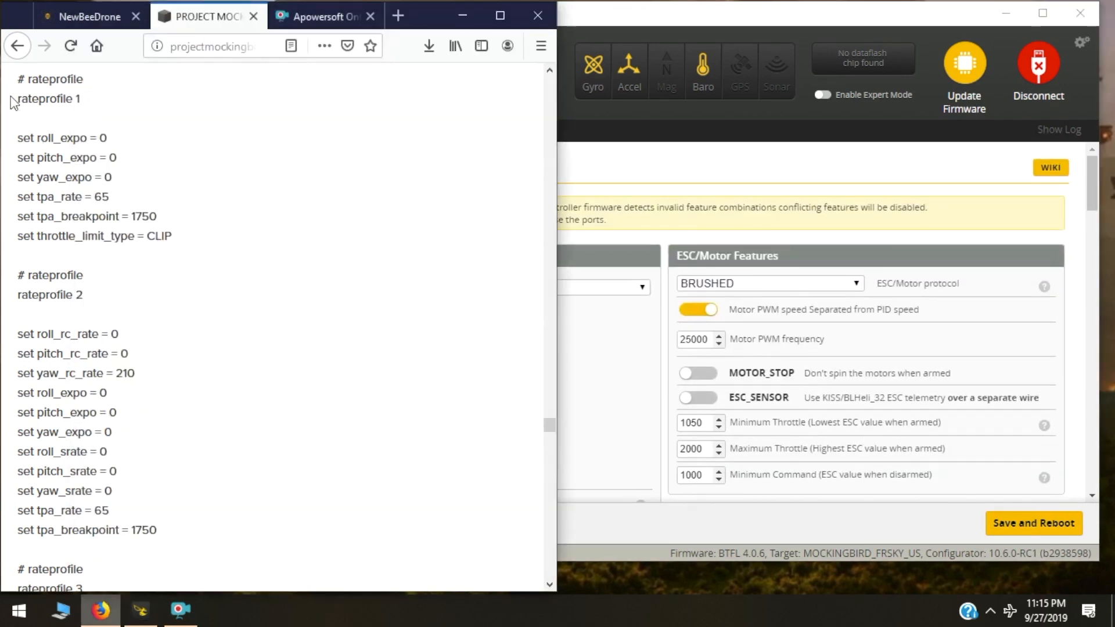
scroll(177, 274, "up", 20)
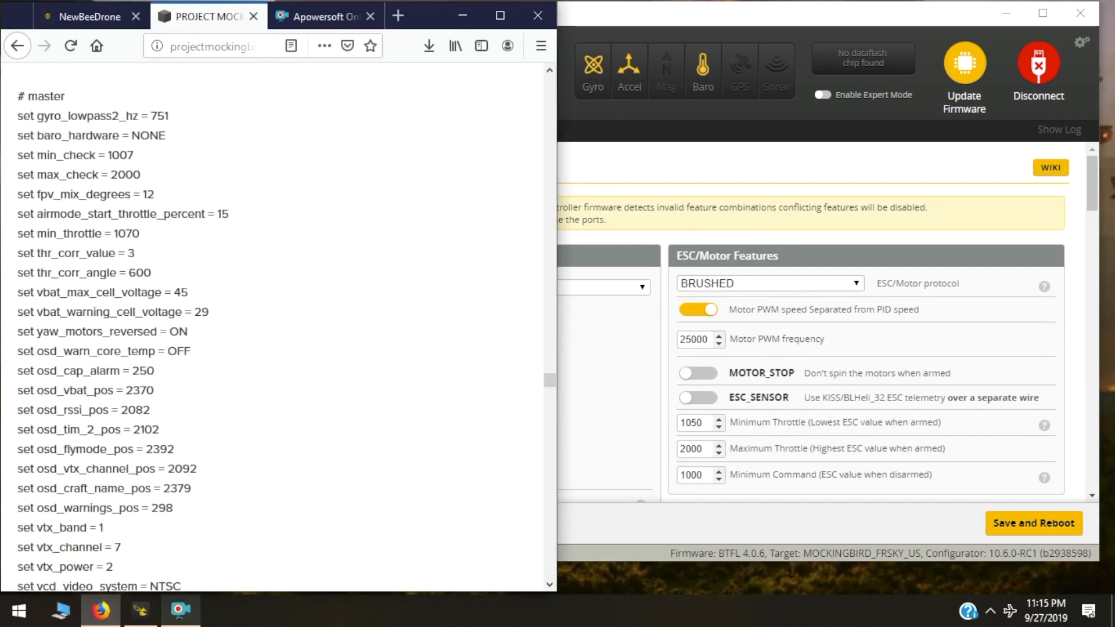
left_click(101, 9)
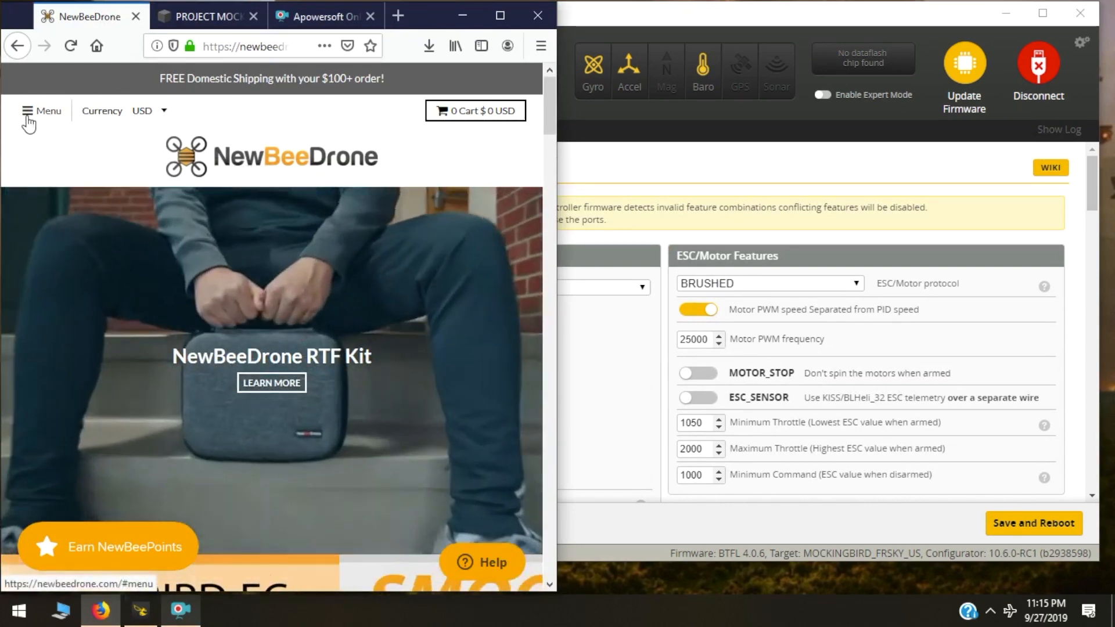
left_click(28, 119)
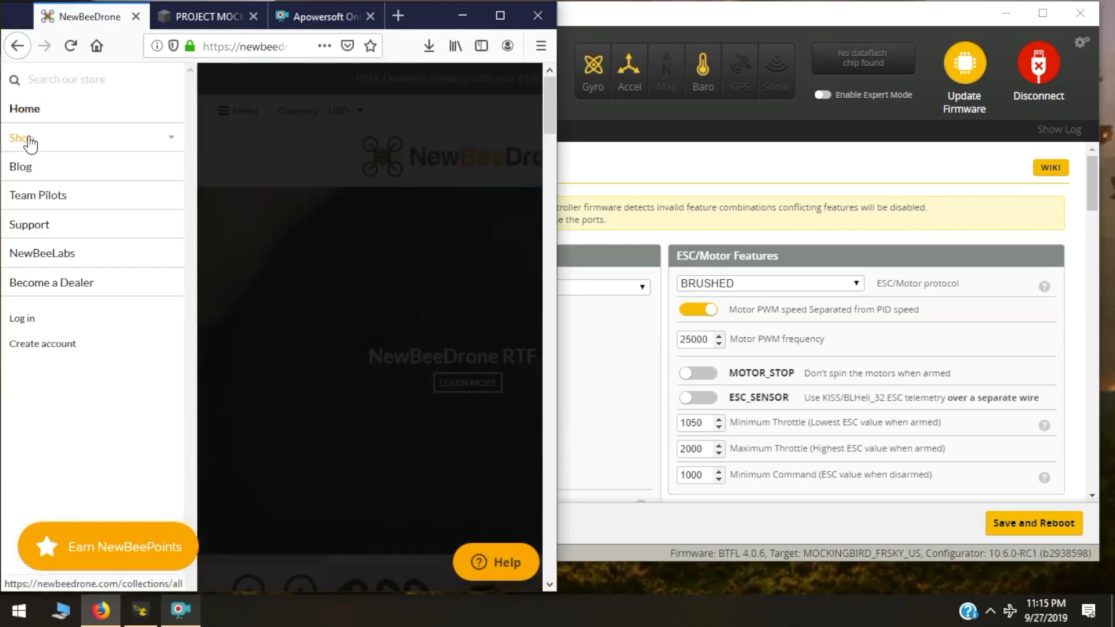
left_click(29, 142)
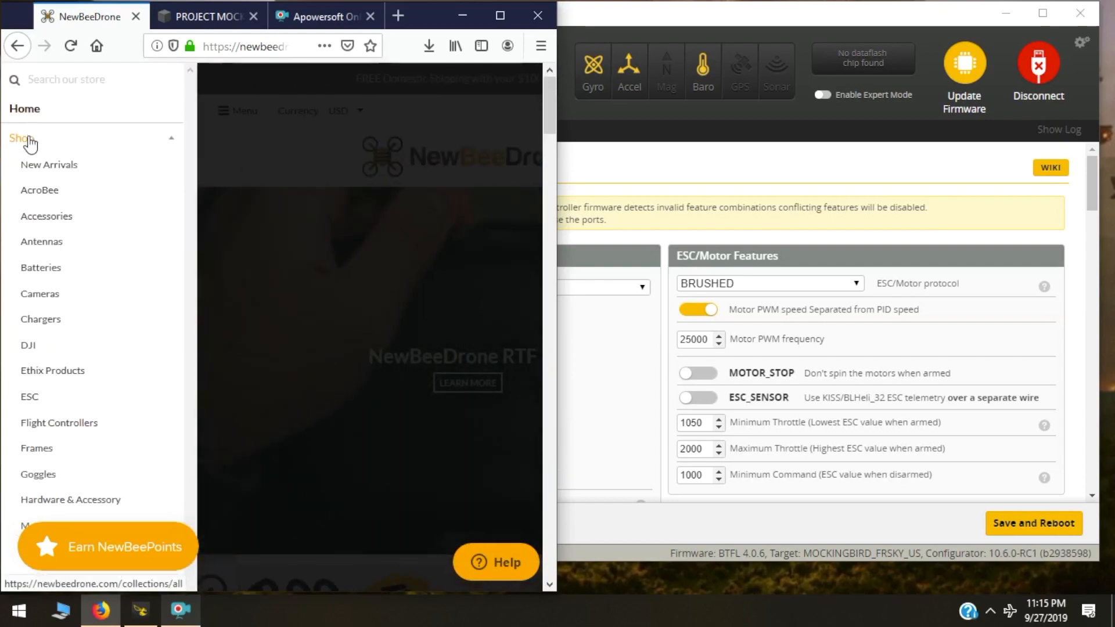
left_click(35, 192)
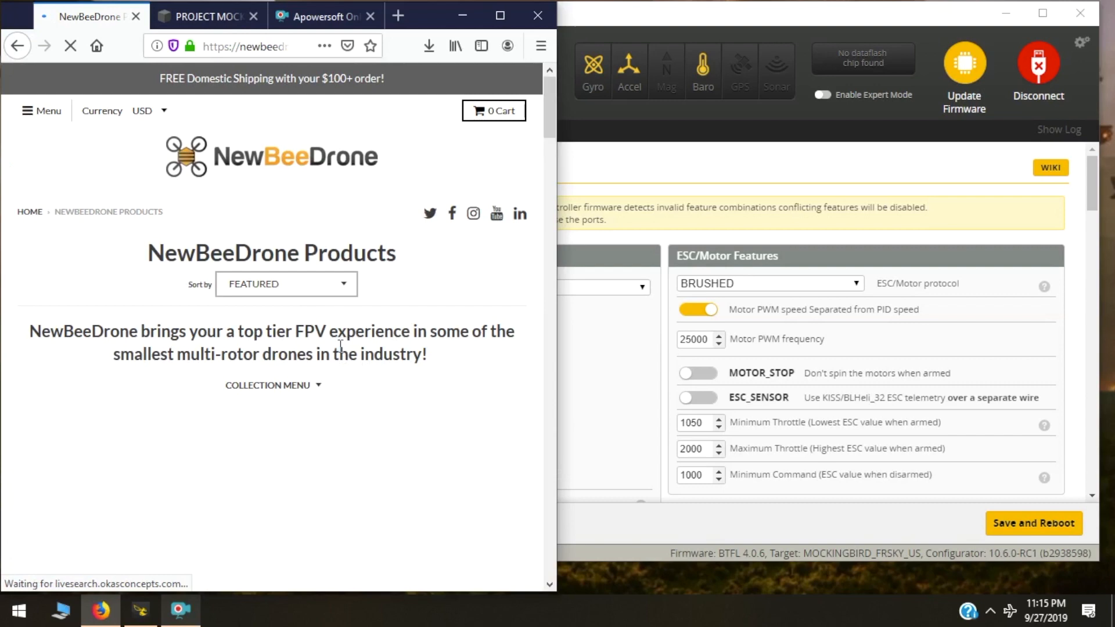
Open the product page of the BeeBrain Lite Flight Controller + Camera Set (FrSky/S-FHSS).
scroll(341, 344, "down", 3)
scroll(340, 354, "down", 3)
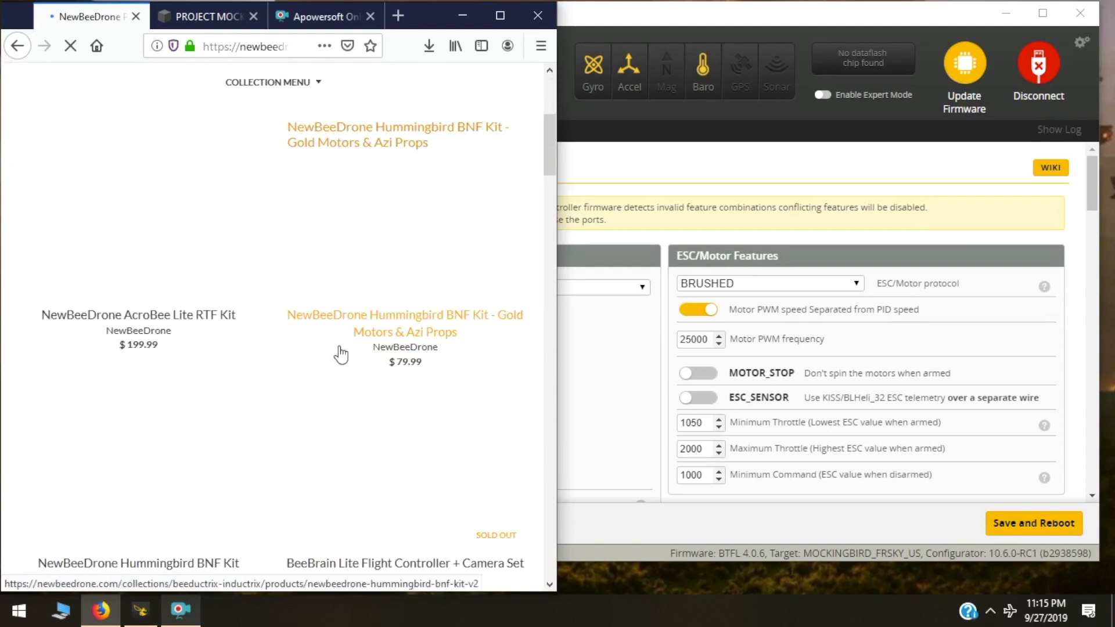
scroll(341, 354, "down", 4)
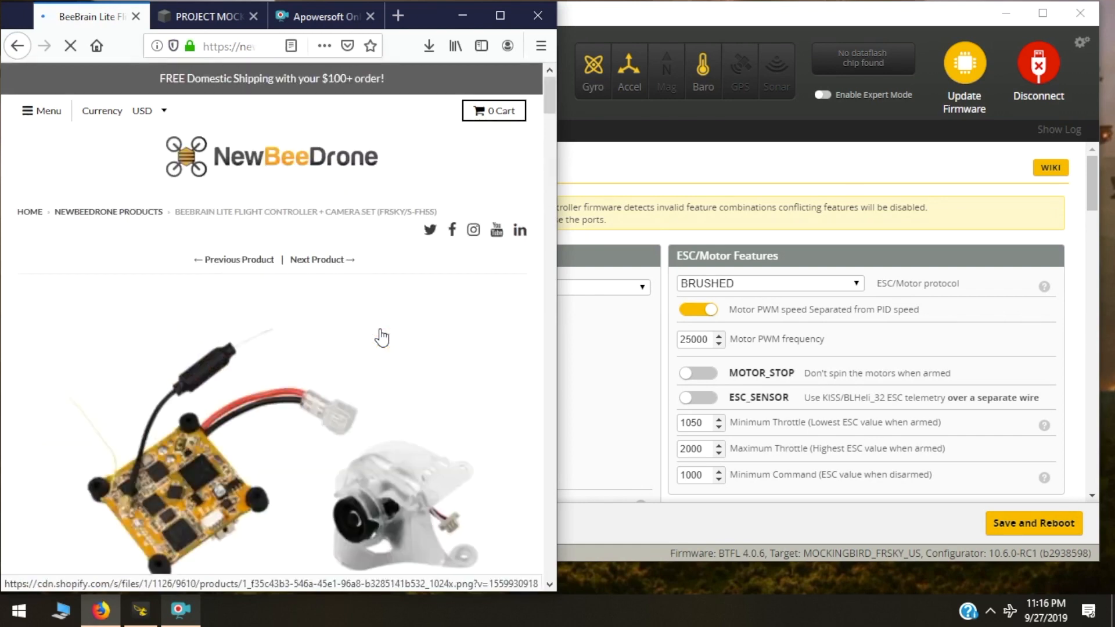
Download the BeeBrain Lite FrSky 4.0.5 US Version firmware from the product page and save the hex file.
scroll(381, 337, "down", 5)
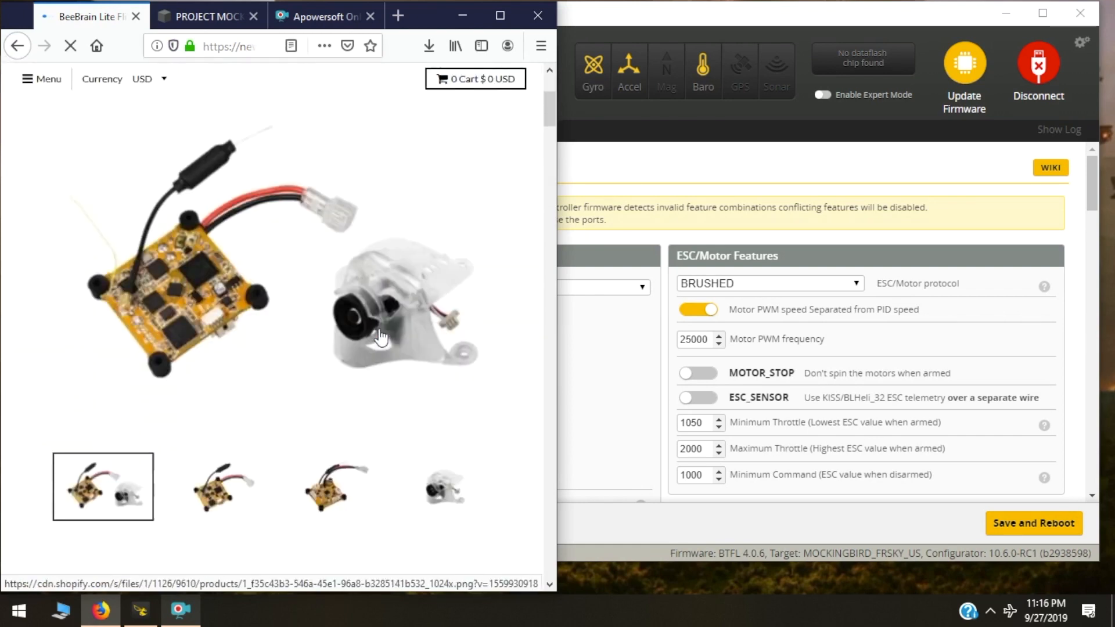
scroll(382, 337, "down", 7)
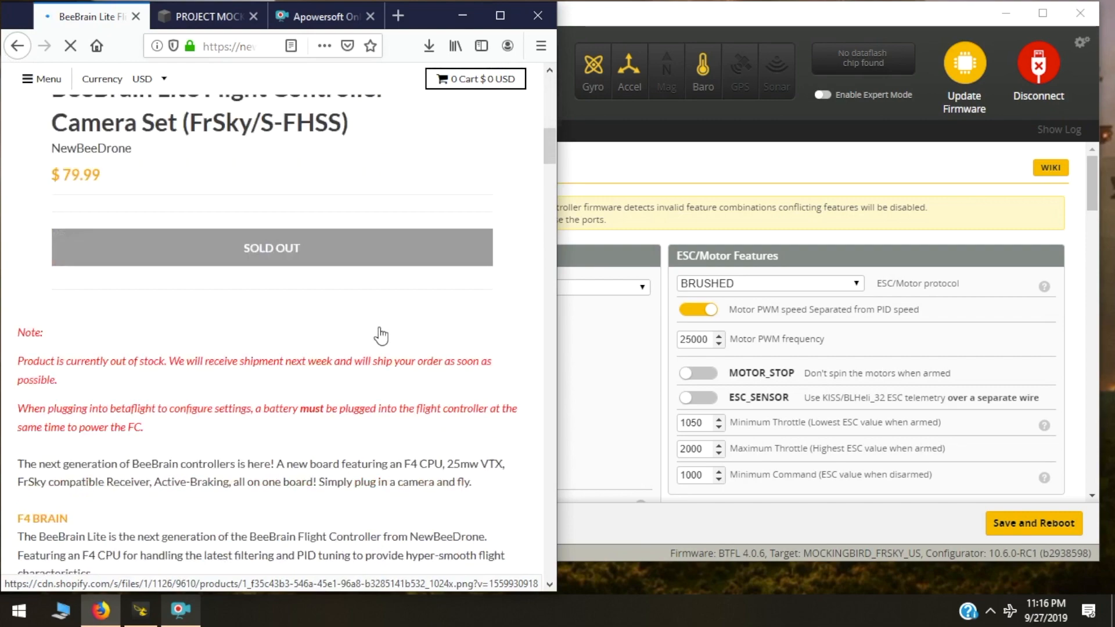
scroll(381, 336, "down", 16)
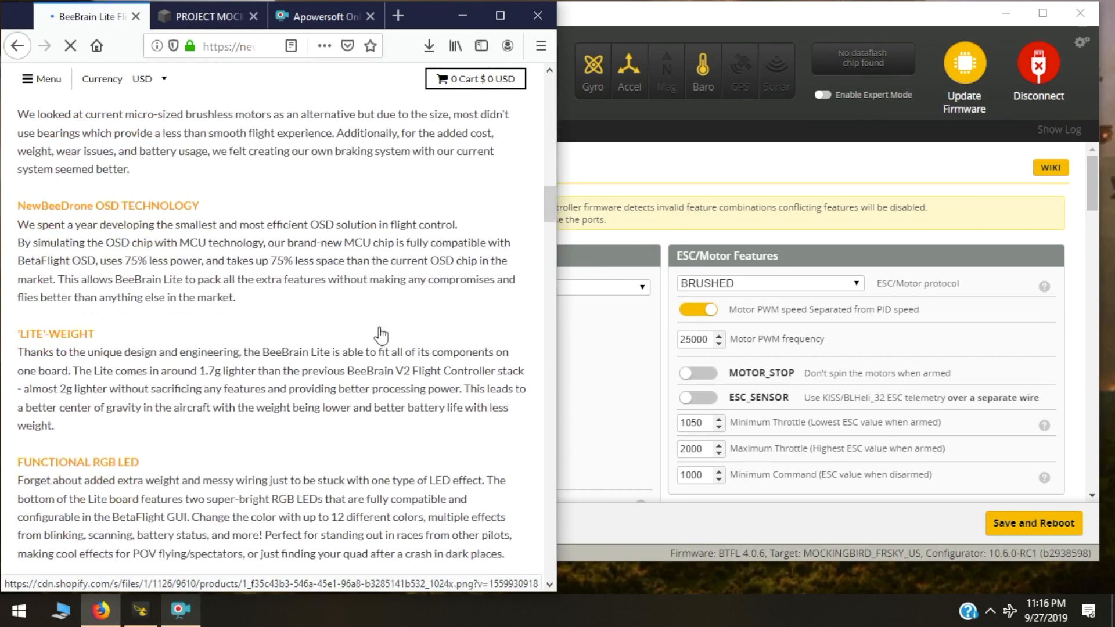
scroll(381, 335, "down", 12)
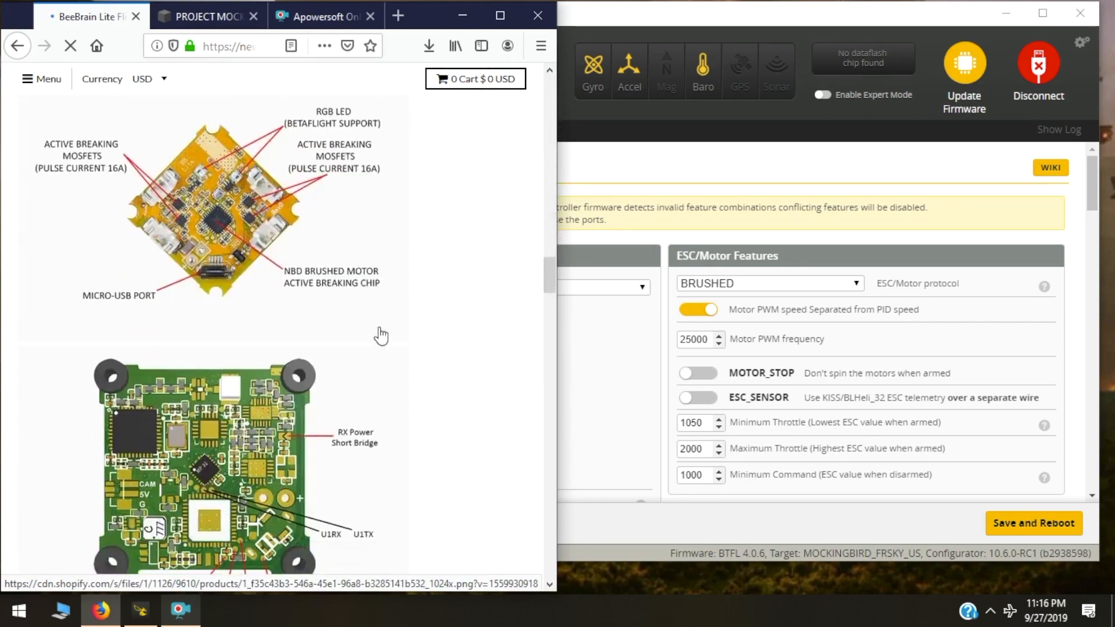
scroll(381, 336, "up", 6)
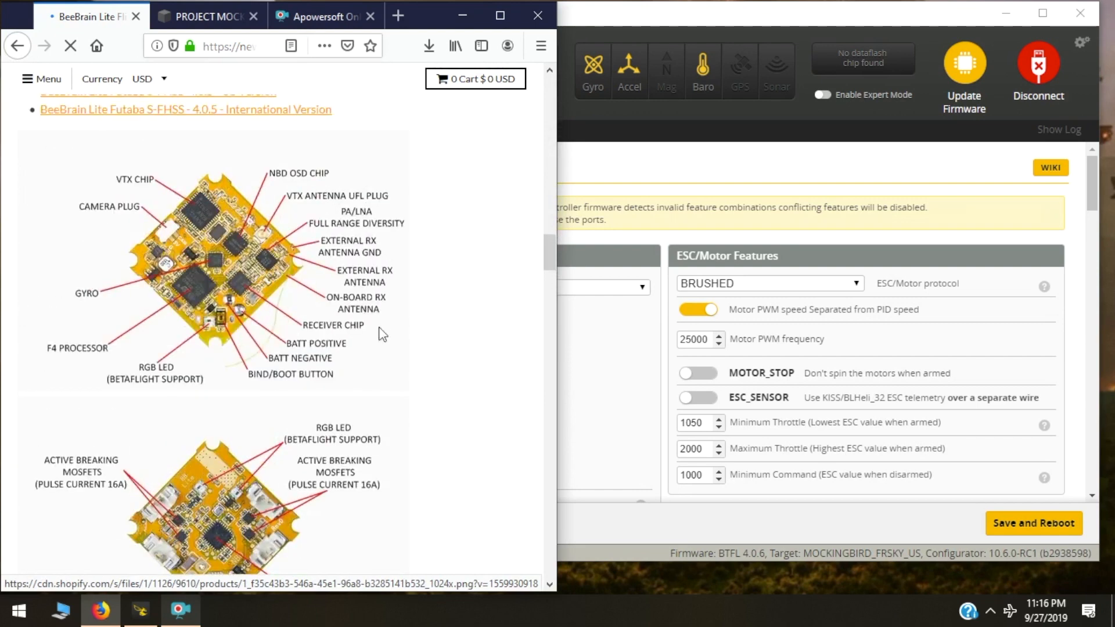
scroll(384, 340, "up", 2)
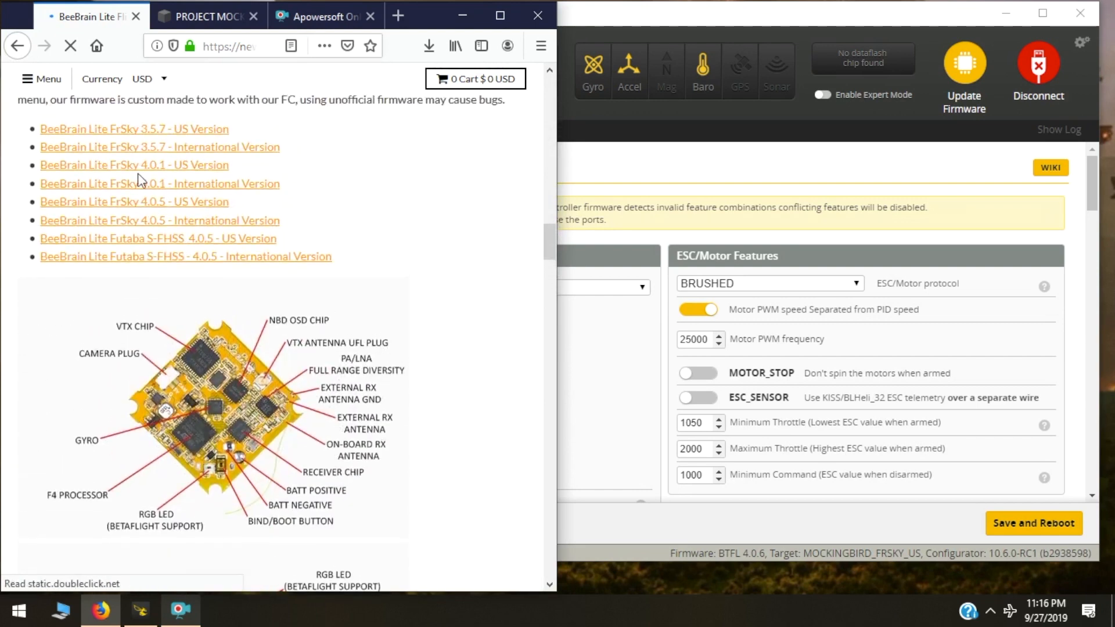
left_click(143, 211)
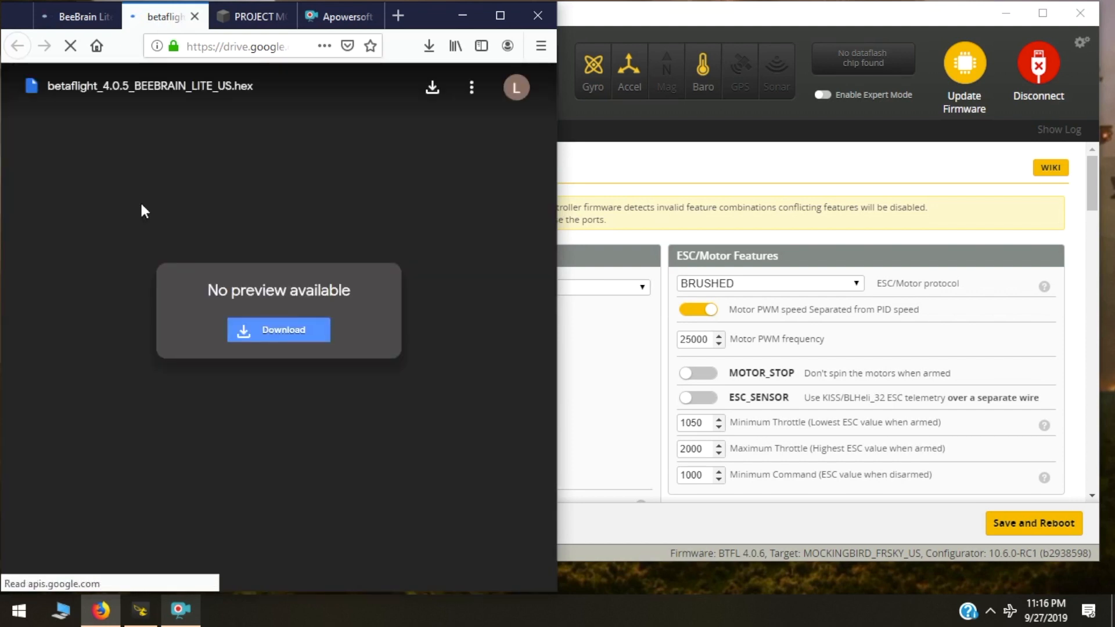
left_click(303, 343)
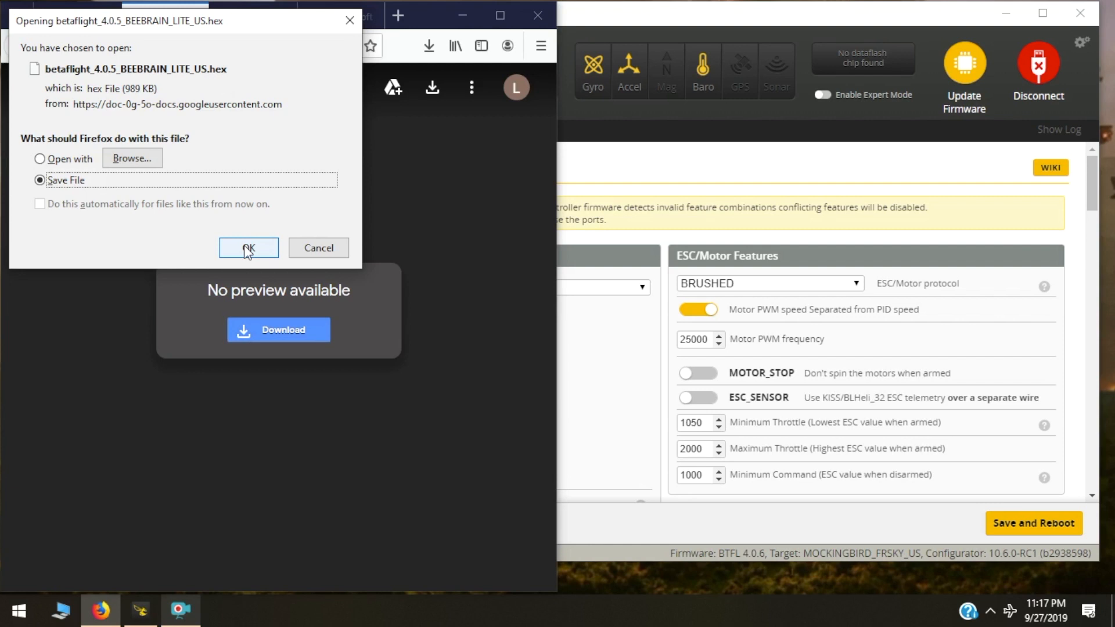
left_click(244, 247)
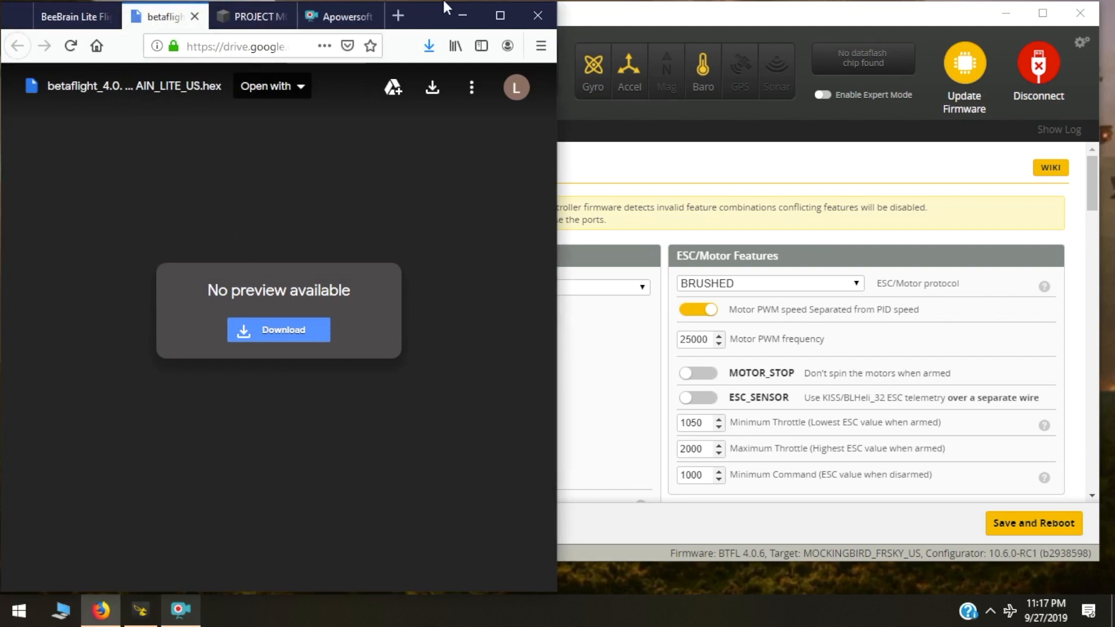
Show the downloaded hex file in its folder and rearrange the open windows to expose the desktop folders.
left_click(429, 47)
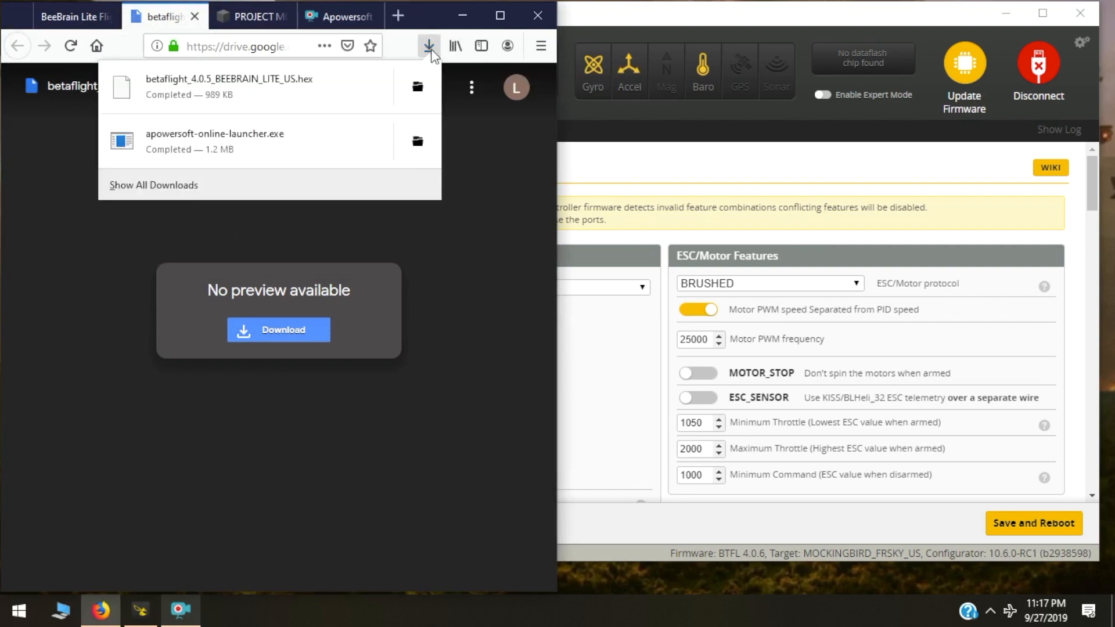
left_click(417, 88)
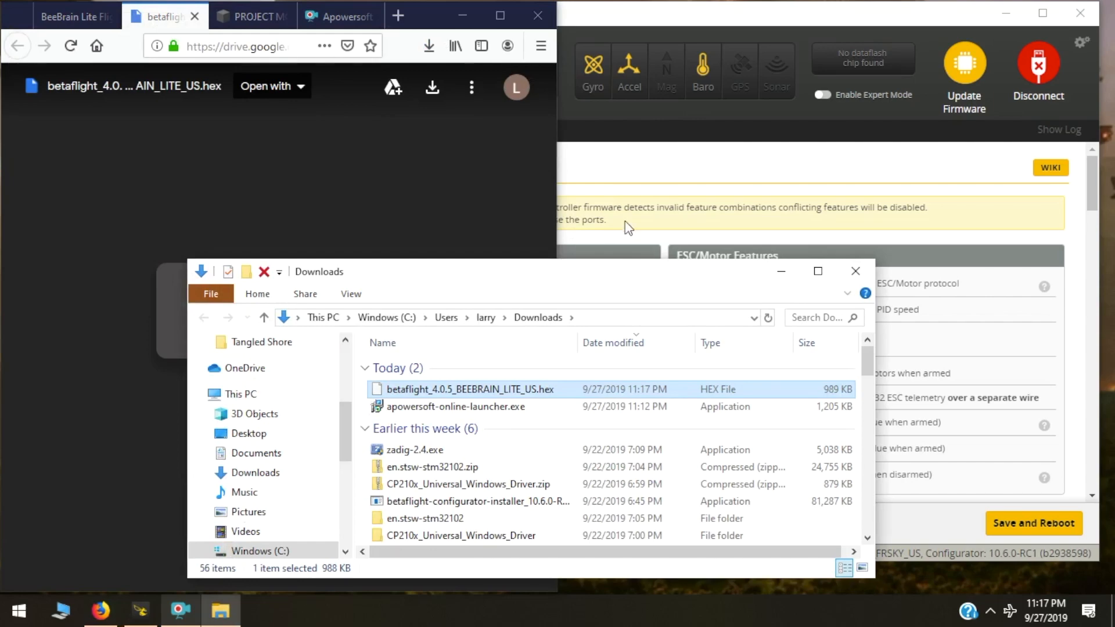
left_click(1005, 11)
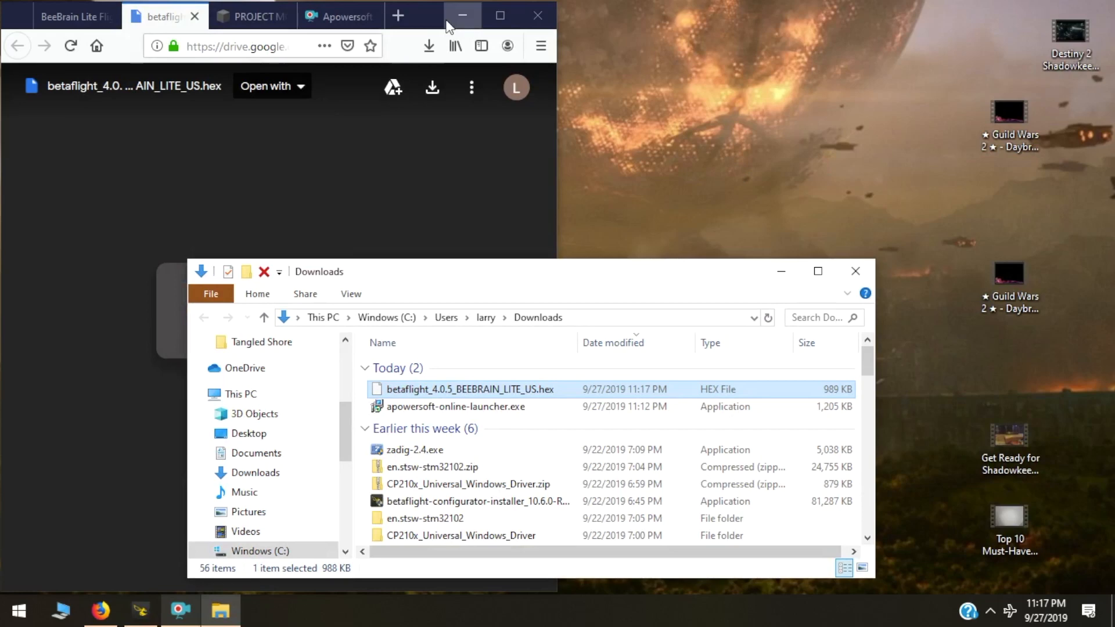
left_click_drag(424, 8, 1040, 22)
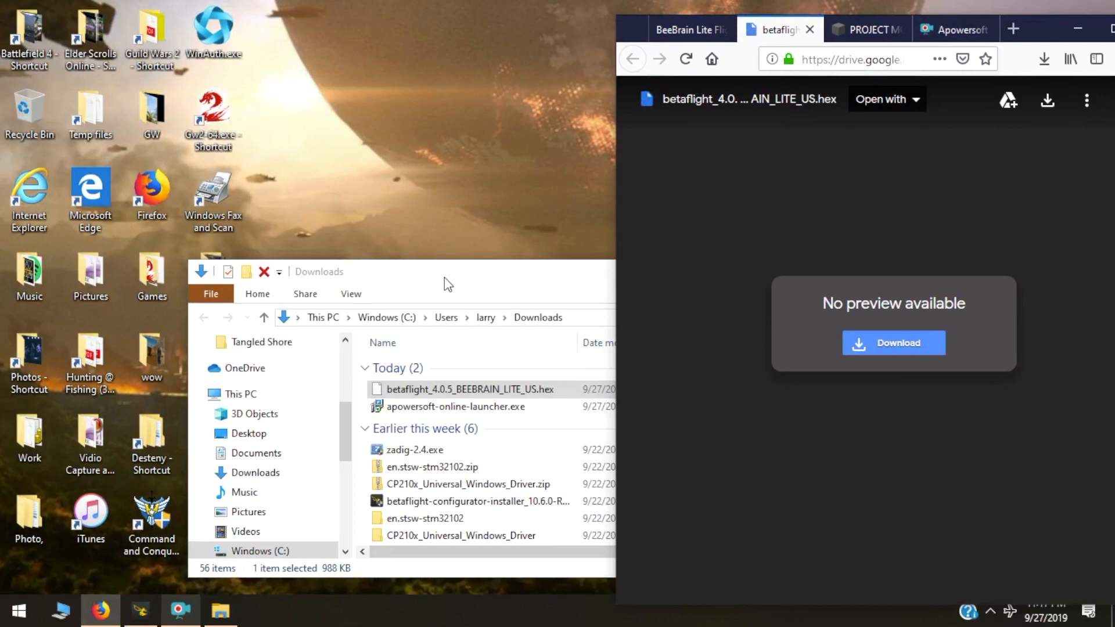
left_click_drag(448, 284, 576, 376)
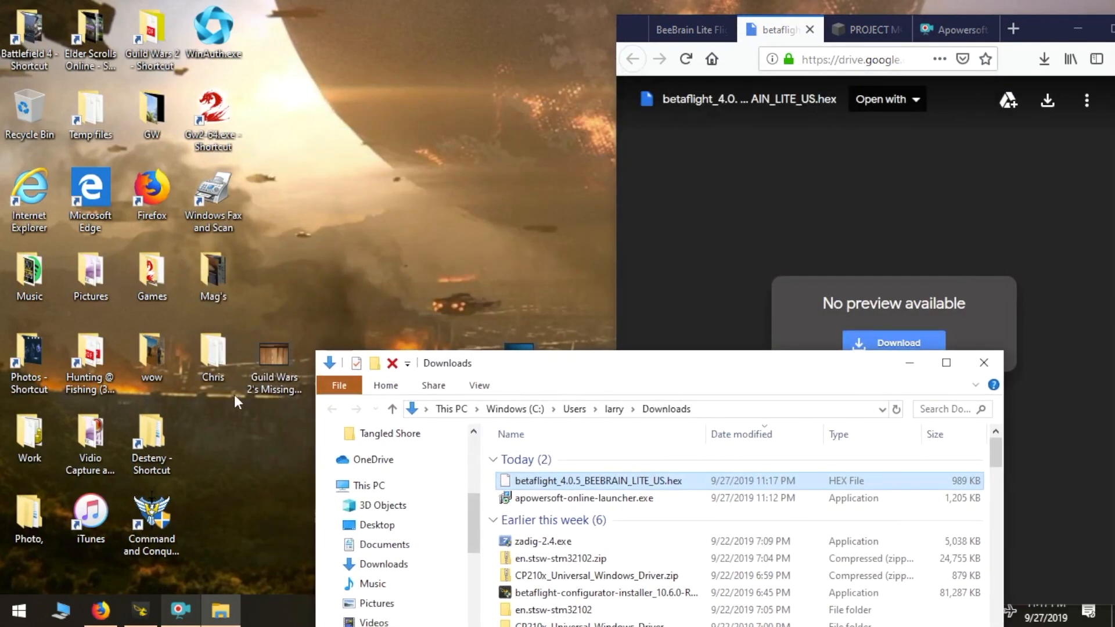
Move betaflight_4.0.5_BEEBRAIN_LITE_US.hex from Downloads into the desktop folder holding the Mockingbird V4 text files, and close Downloads.
left_click(204, 337)
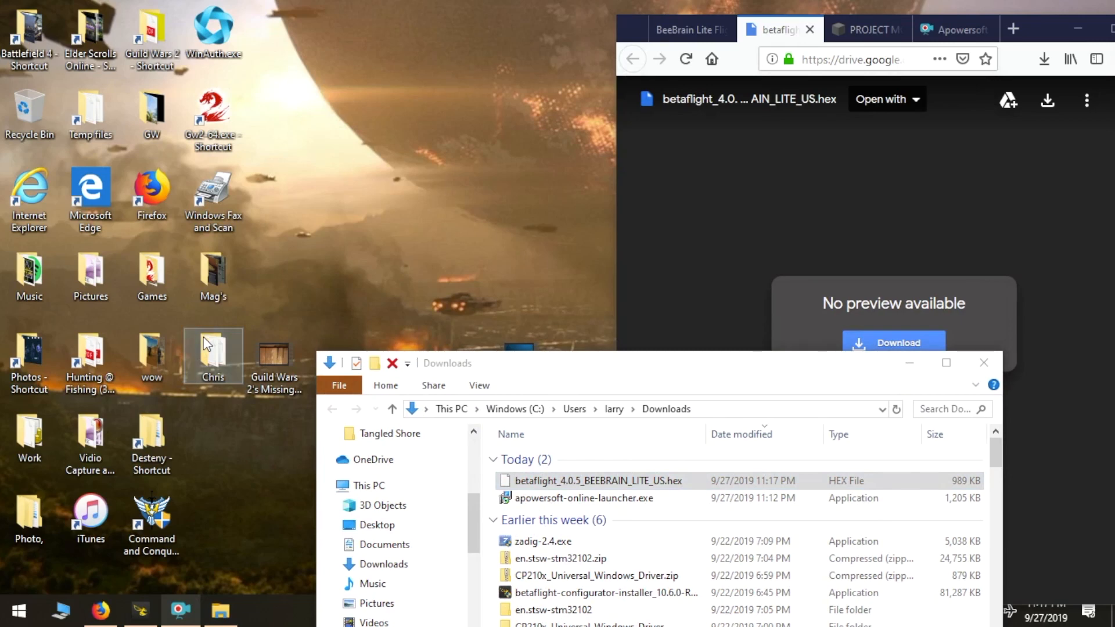
double_click(204, 342)
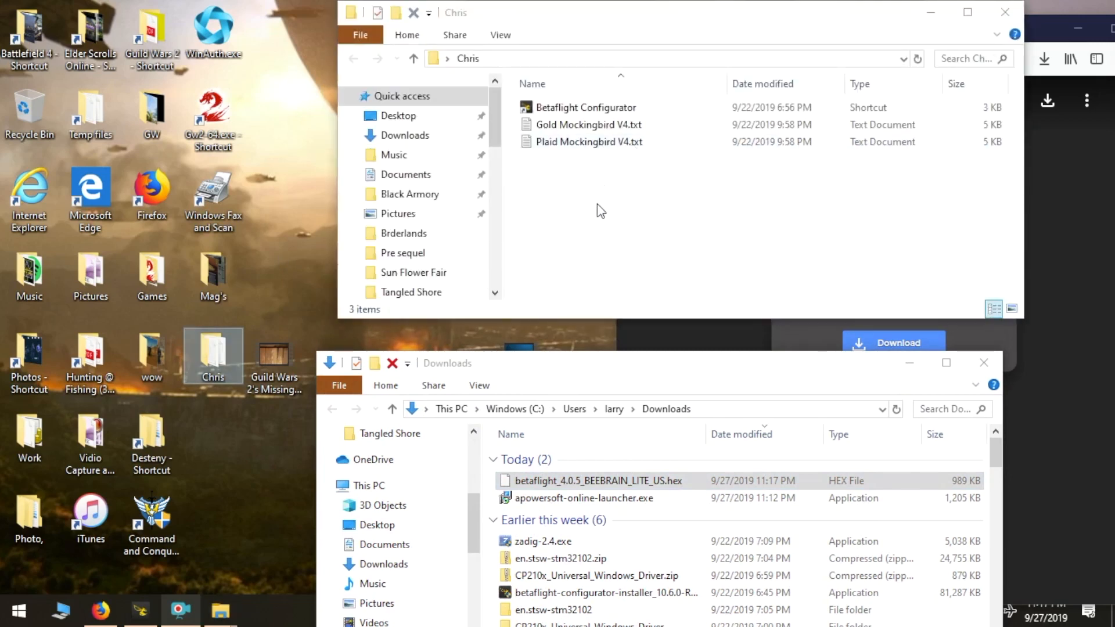
left_click(567, 482)
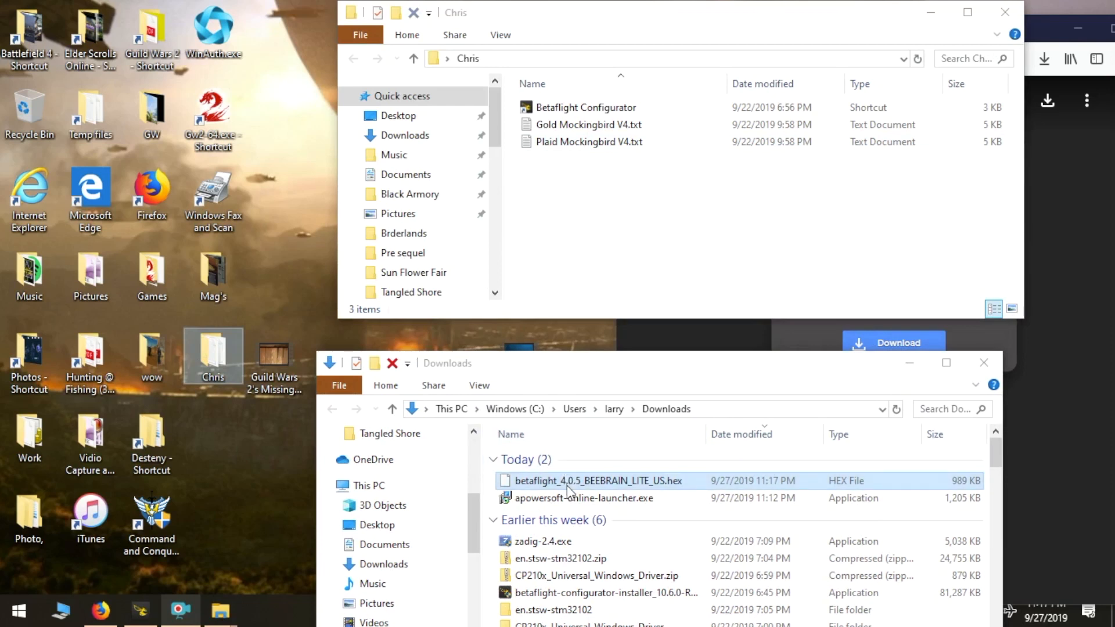
left_click_drag(567, 486, 550, 247)
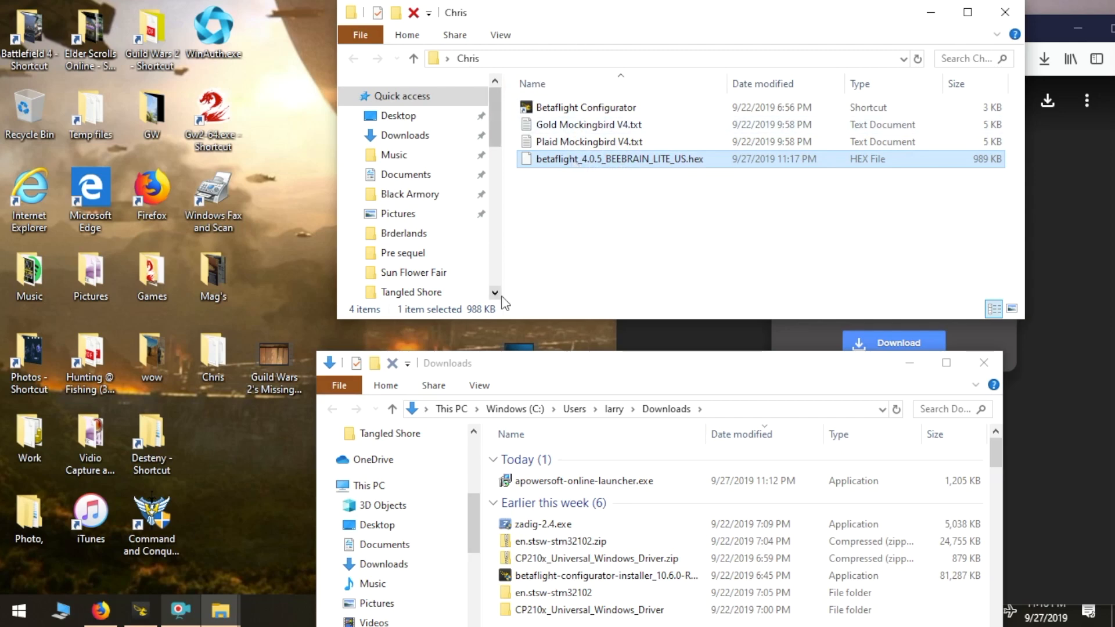
left_click(983, 363)
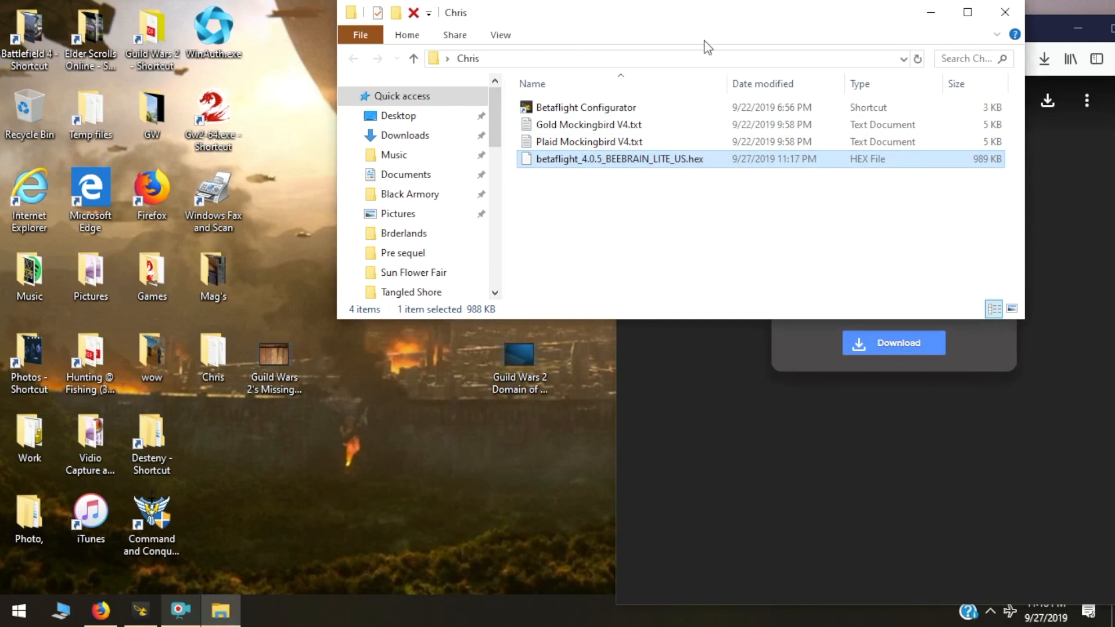
Switch back to Betaflight Configurator and disconnect the flight controller.
left_click(139, 616)
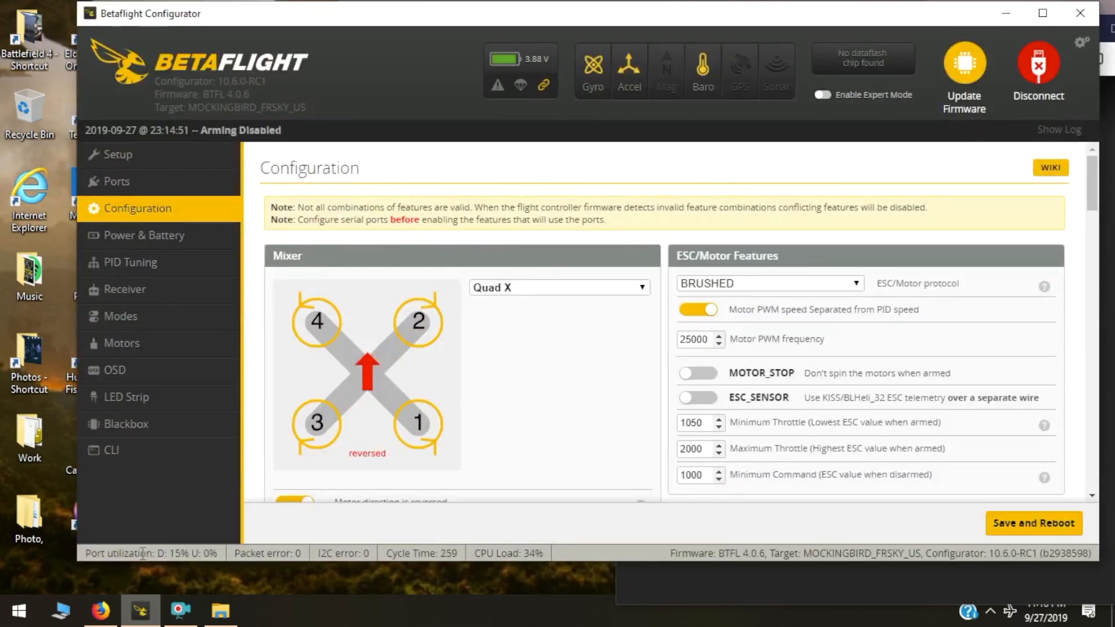
left_click(1042, 65)
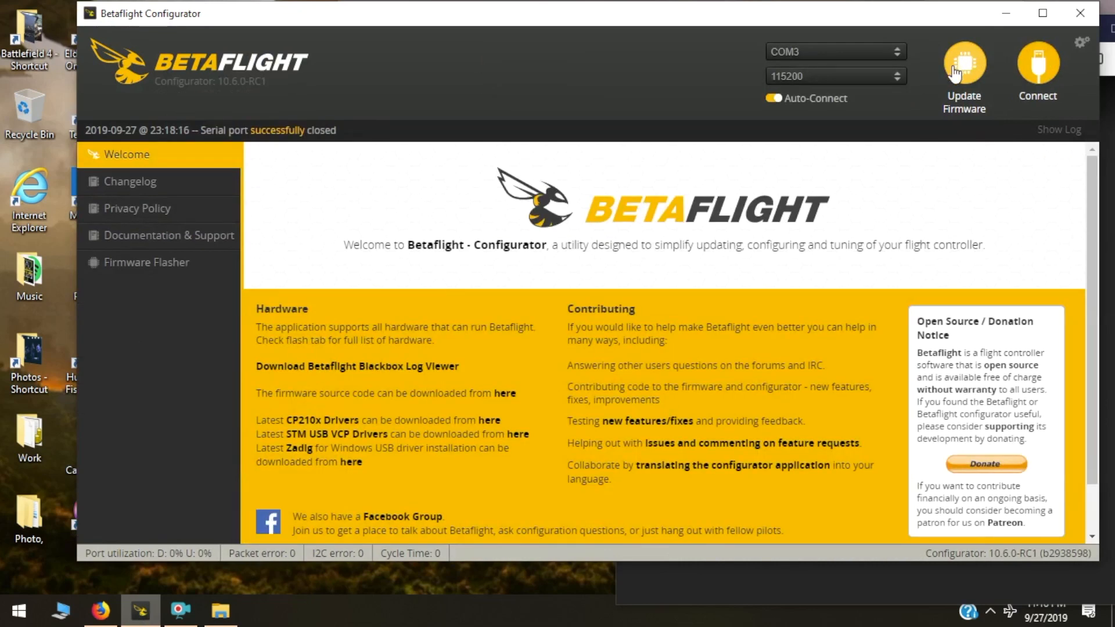
Open the firmware flasher and enable Full chip erase.
left_click(955, 71)
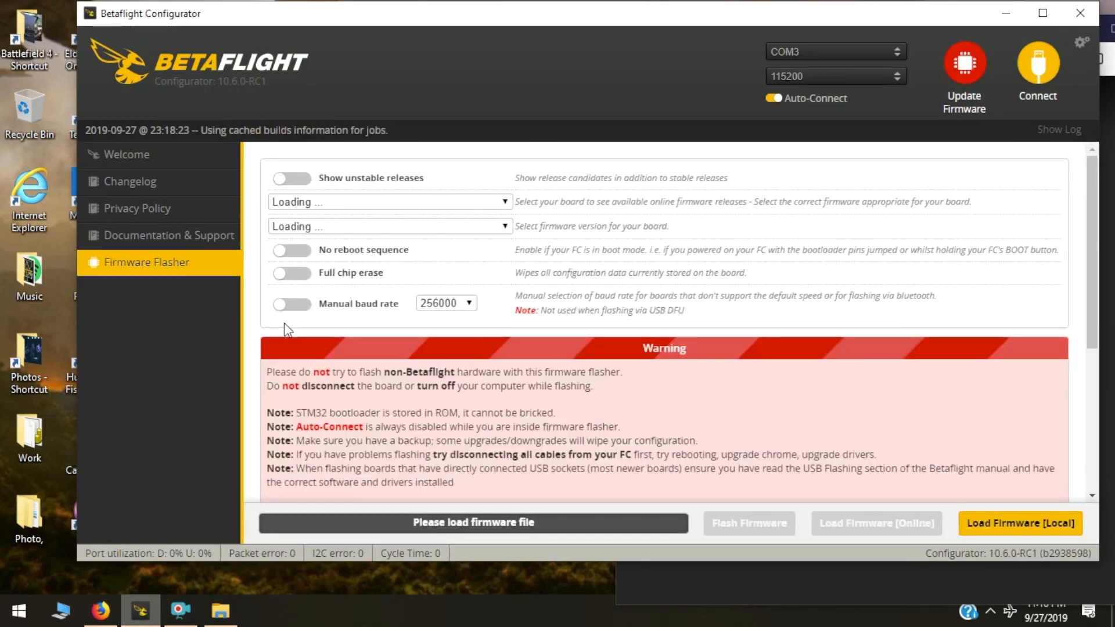
left_click(302, 275)
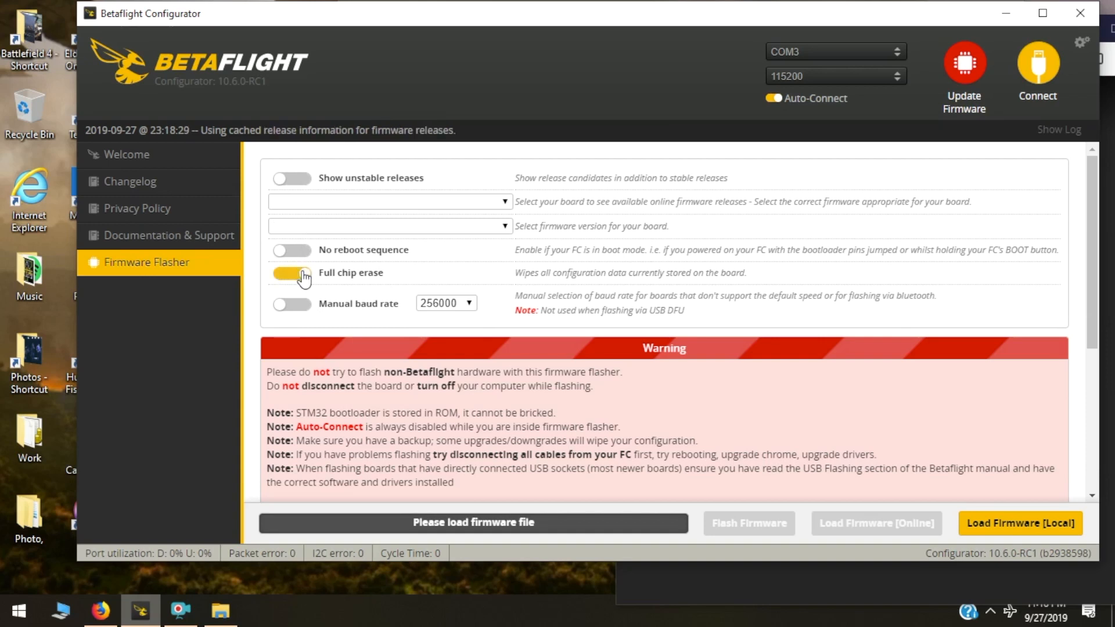
left_click(303, 277)
Load the local firmware file betaflight_4.0.5_BEEBRAIN_LITE_US.hex from its desktop folder into the flasher.
left_click(1005, 529)
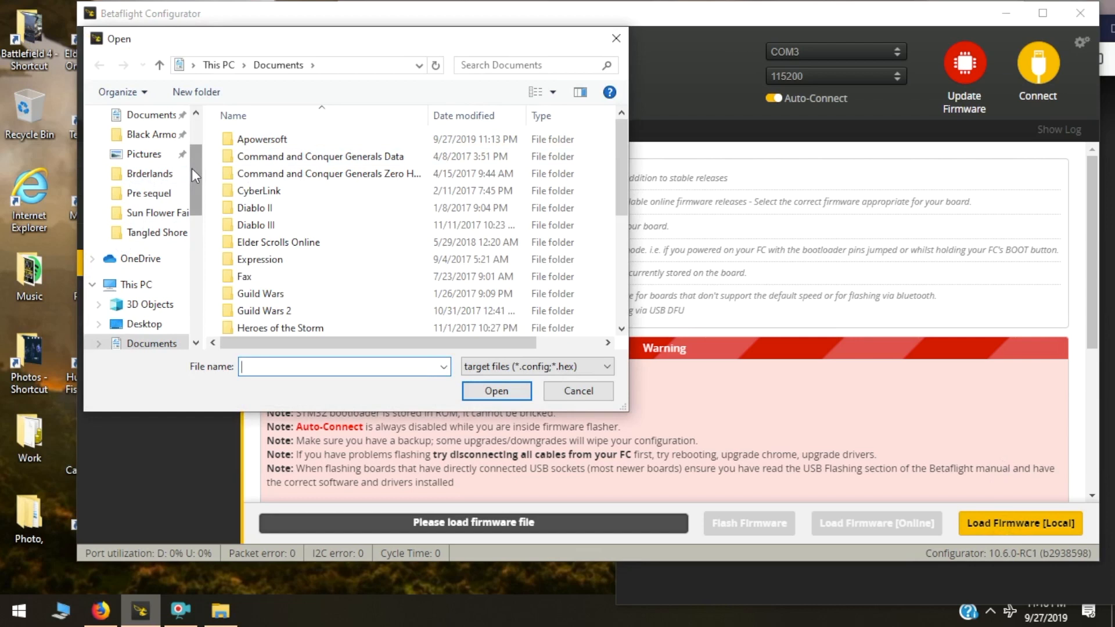
left_click(140, 326)
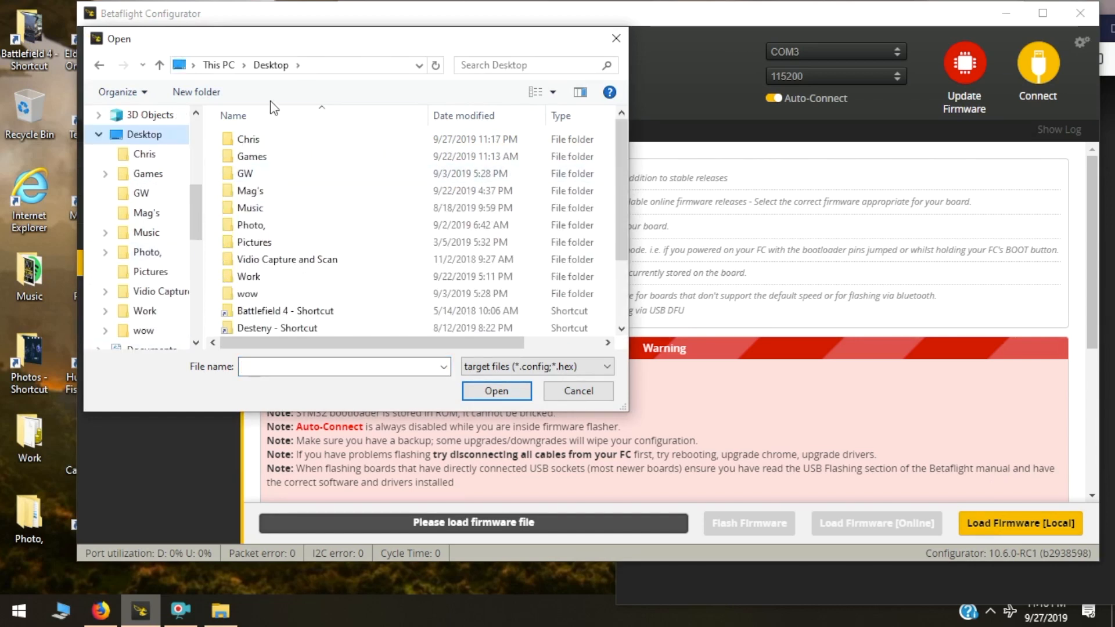
double_click(251, 145)
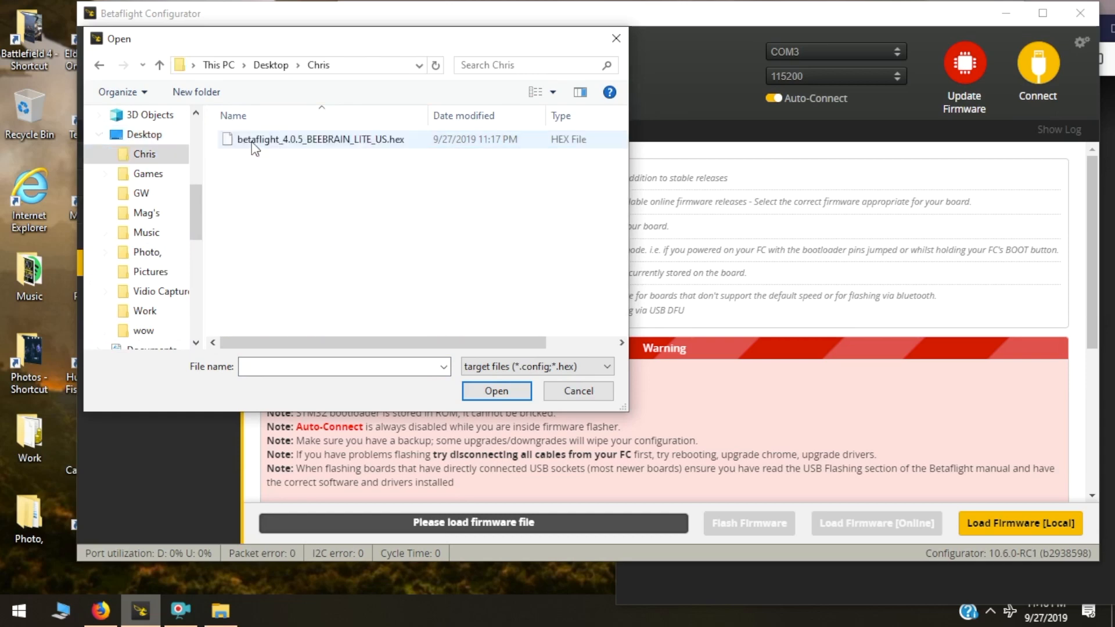
left_click(260, 142)
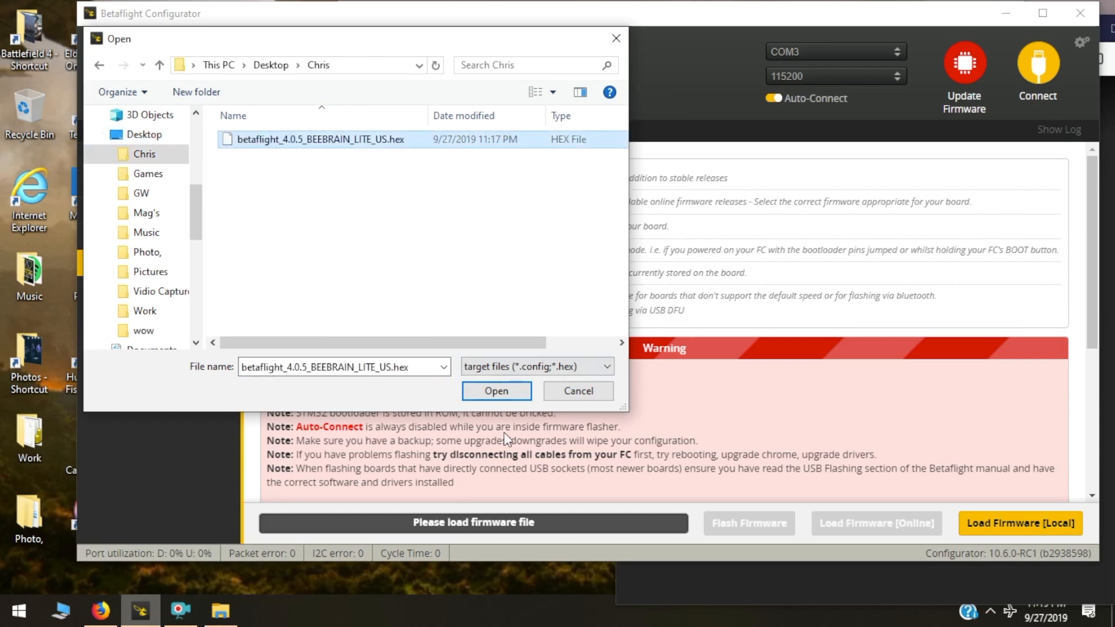
left_click(505, 393)
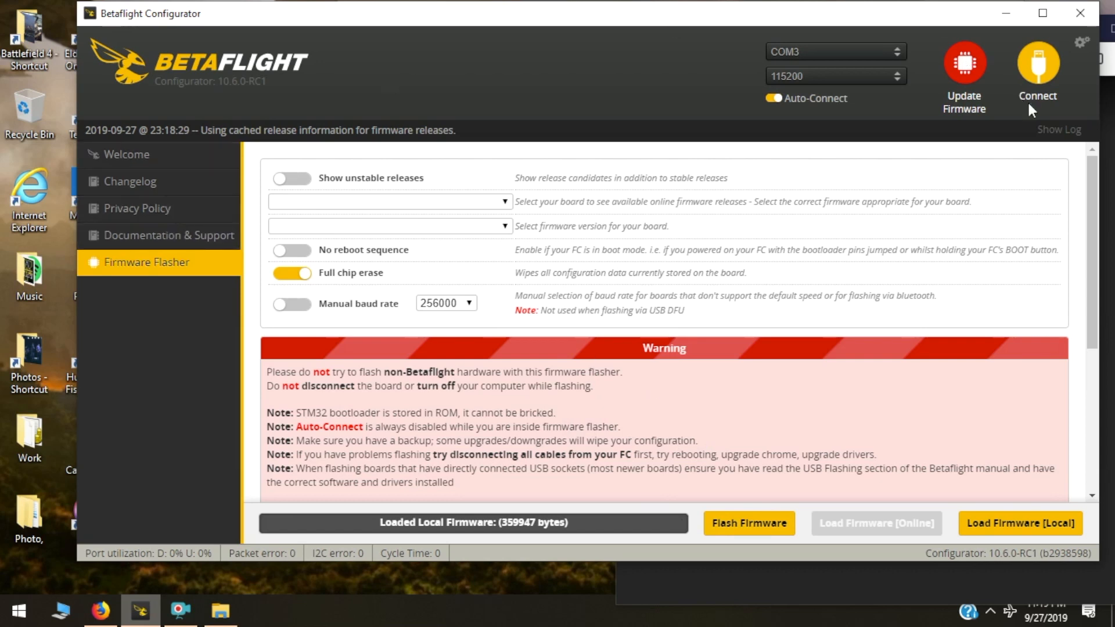
Connect to the flight controller and open its CLI.
left_click(1031, 68)
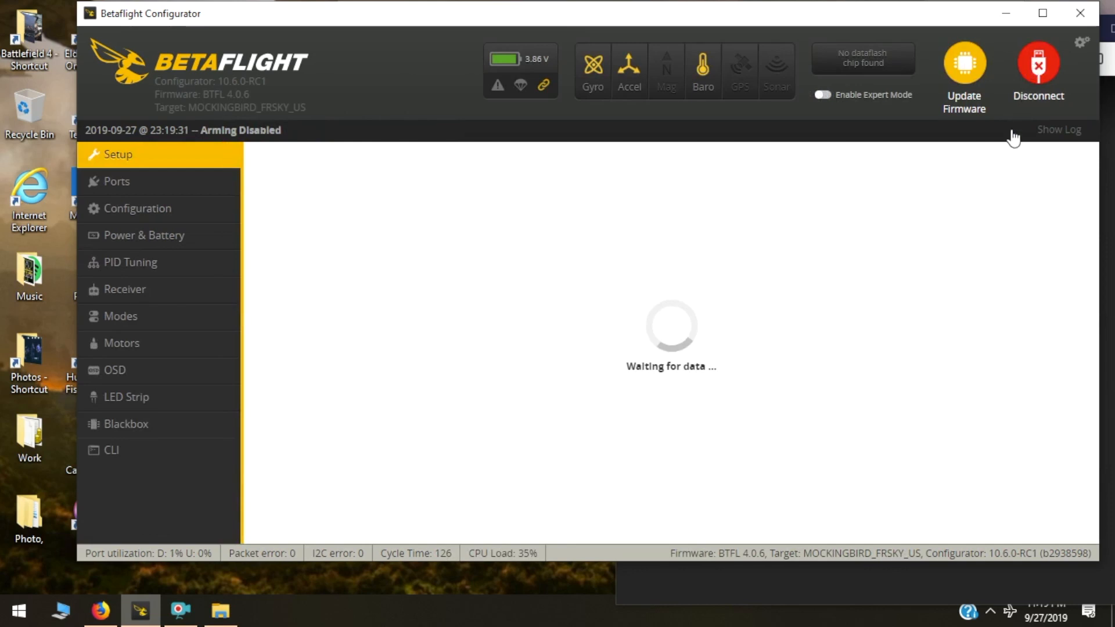
left_click(116, 448)
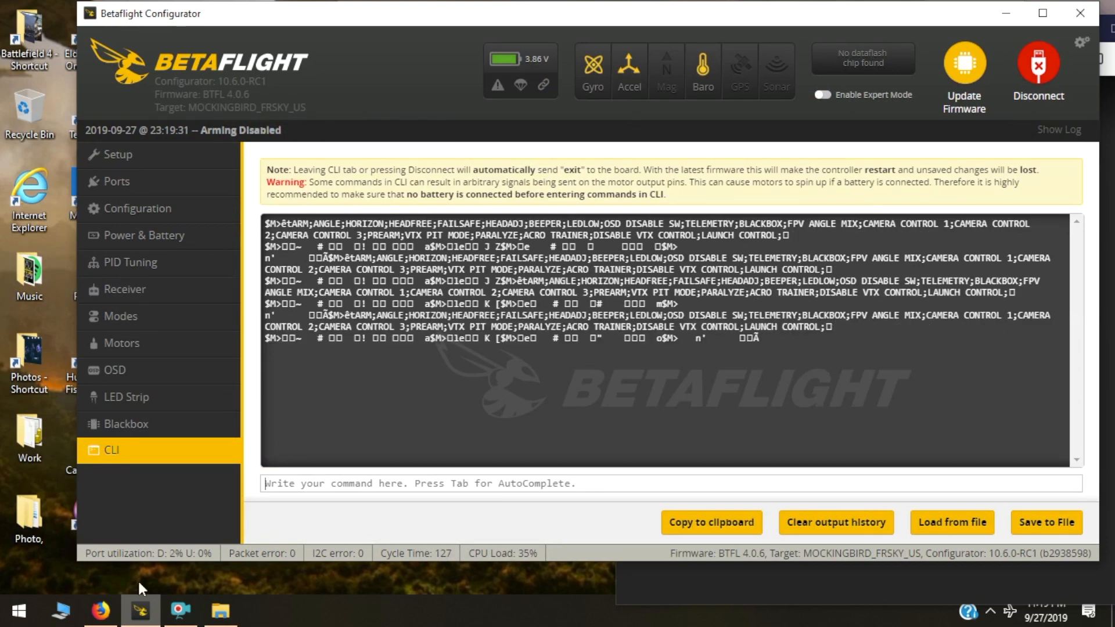
left_click_drag(140, 592, 119, 602)
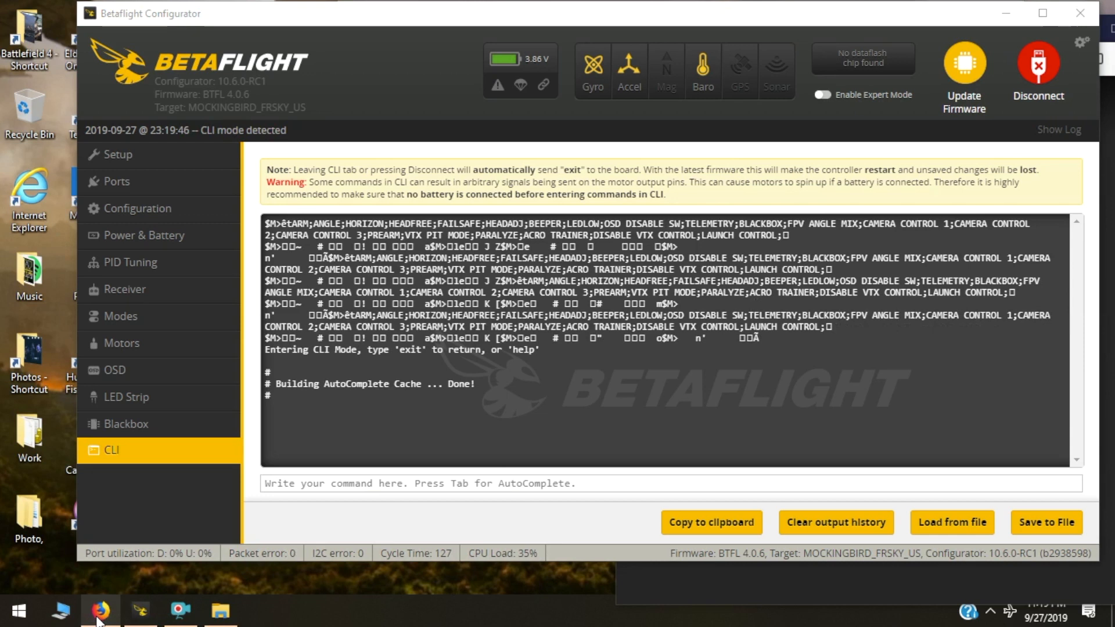
Switch to Firefox, return to the beginning of the Project Mockingbird v3 article and move the browser window fully onto the screen.
left_click(100, 610)
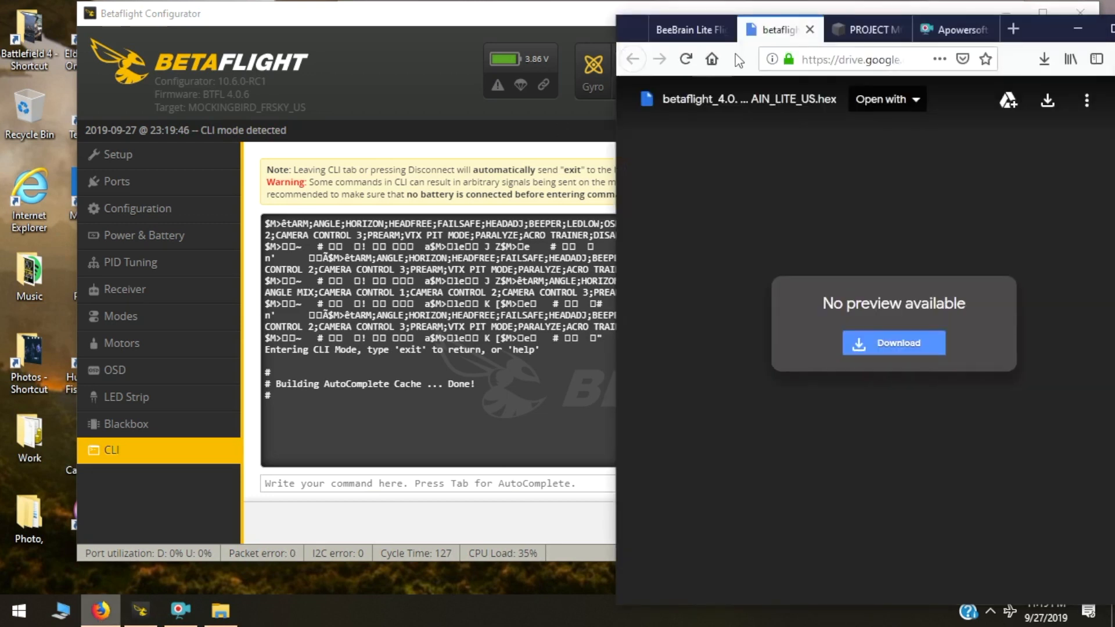
left_click(887, 25)
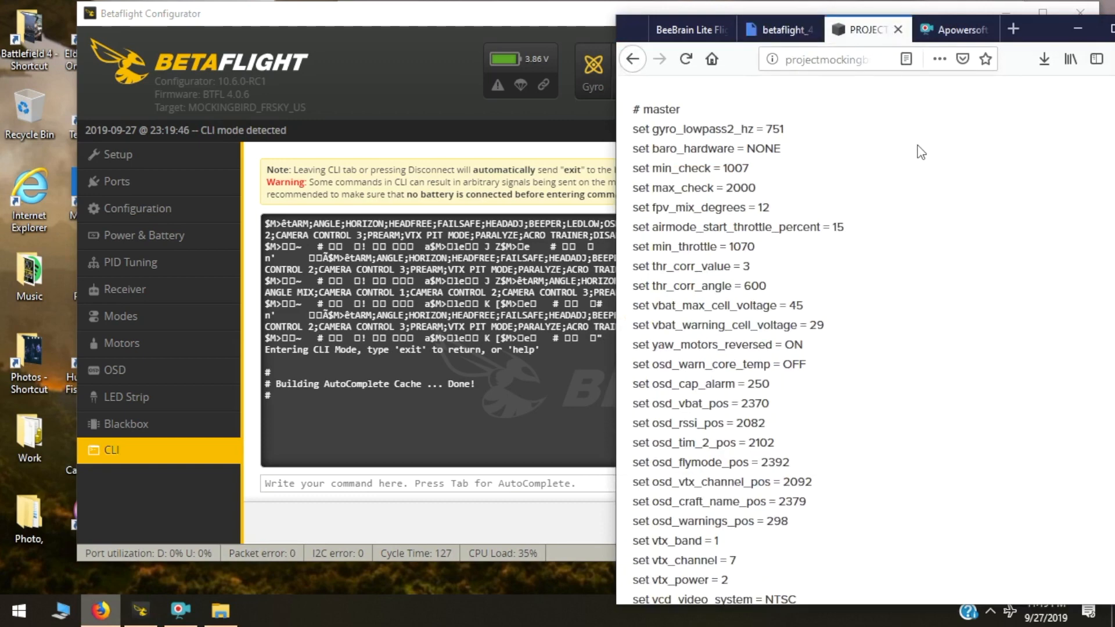
scroll(921, 151, "up", 10)
scroll(921, 152, "up", 15)
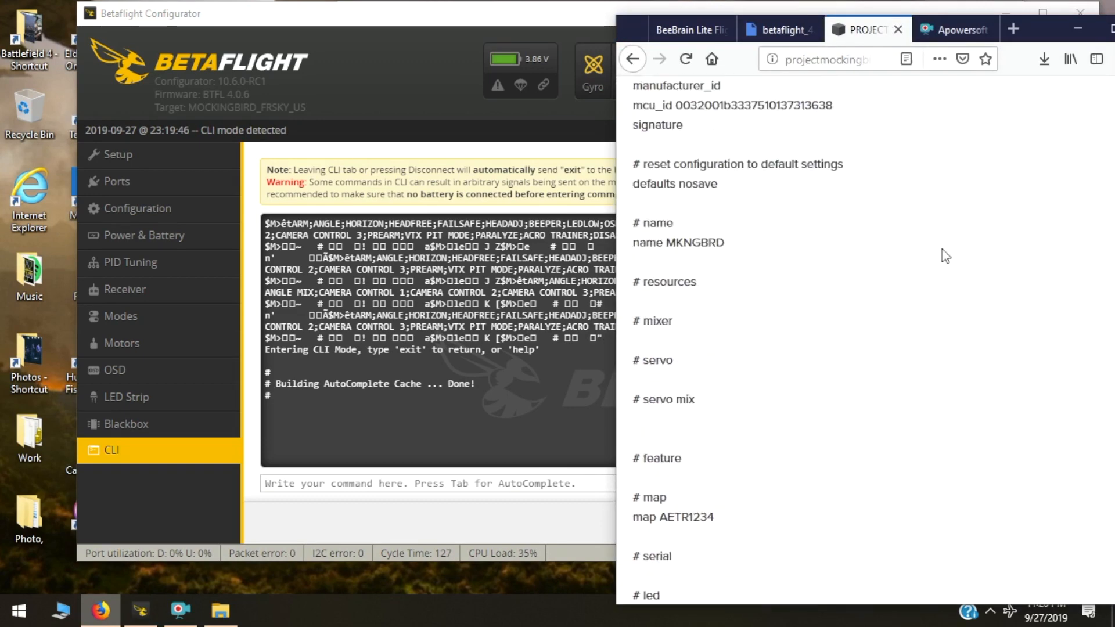
scroll(983, 430, "up", 15)
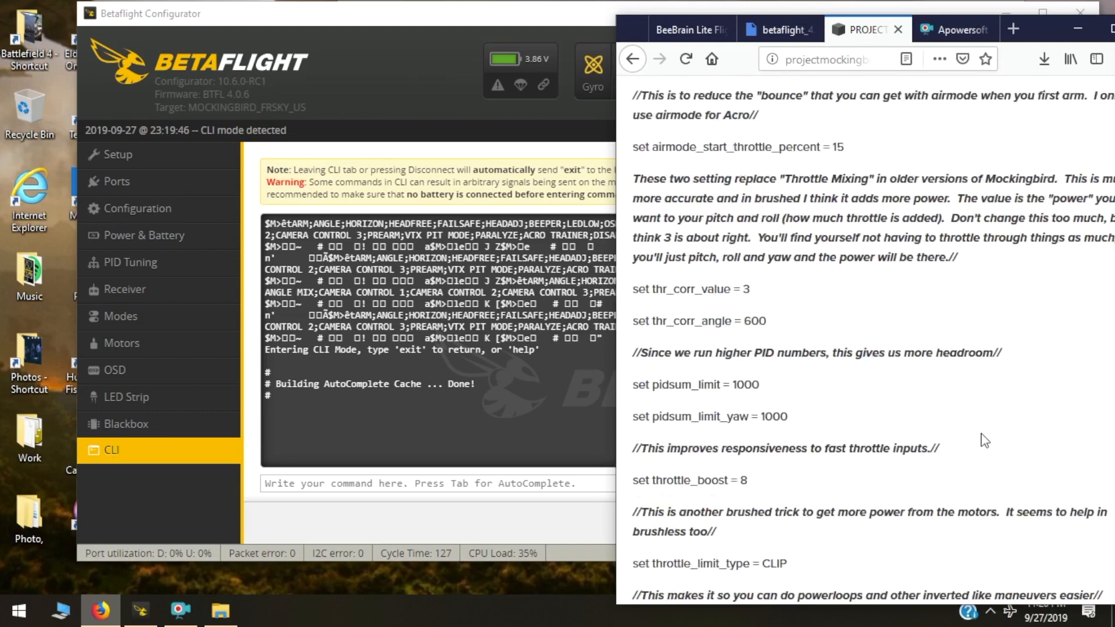
scroll(987, 462, "up", 15)
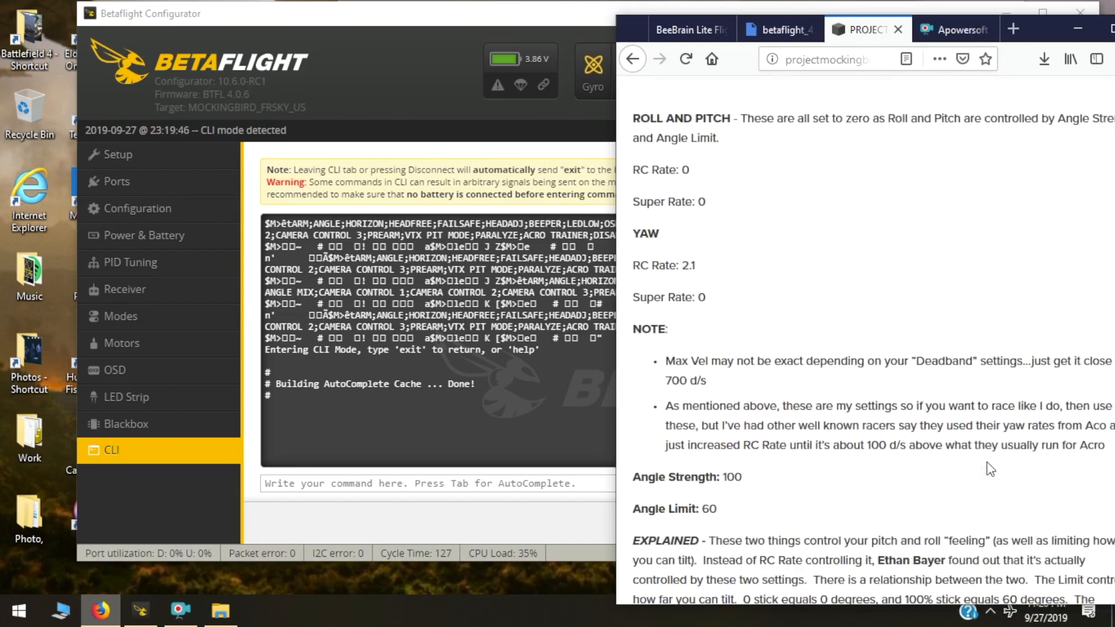
scroll(991, 478, "up", 15)
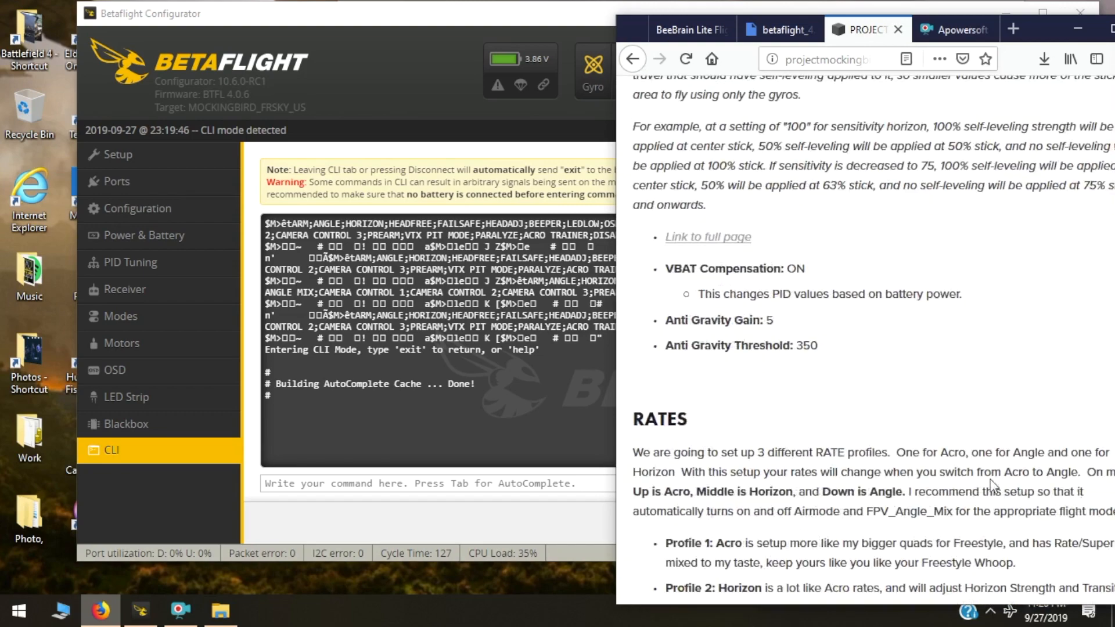
scroll(1001, 548, "up", 15)
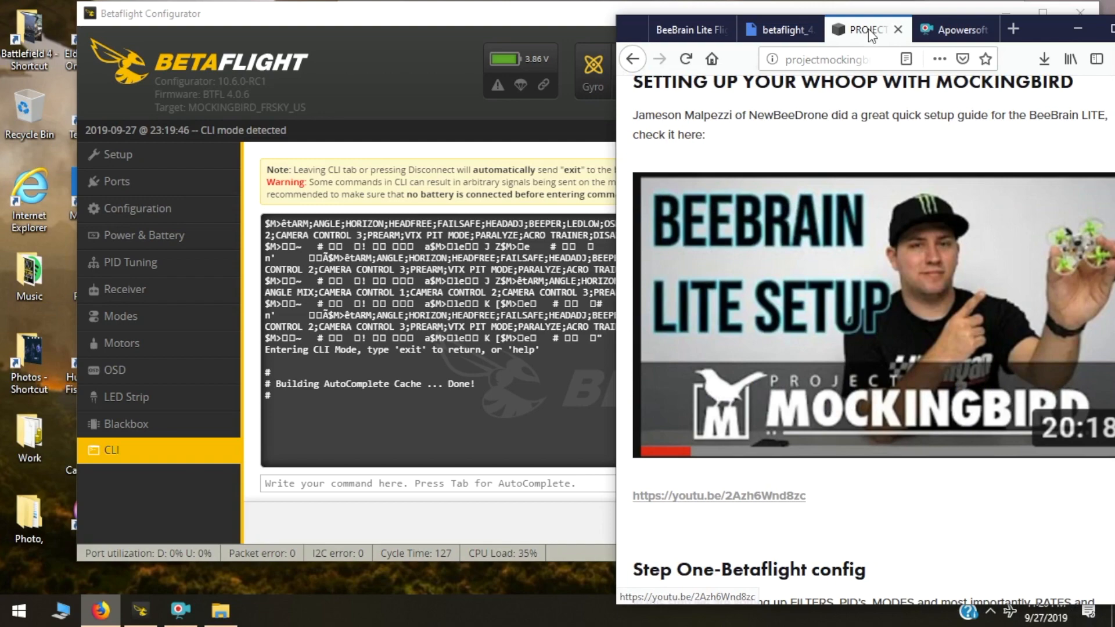
scroll(859, 129, "up", 10)
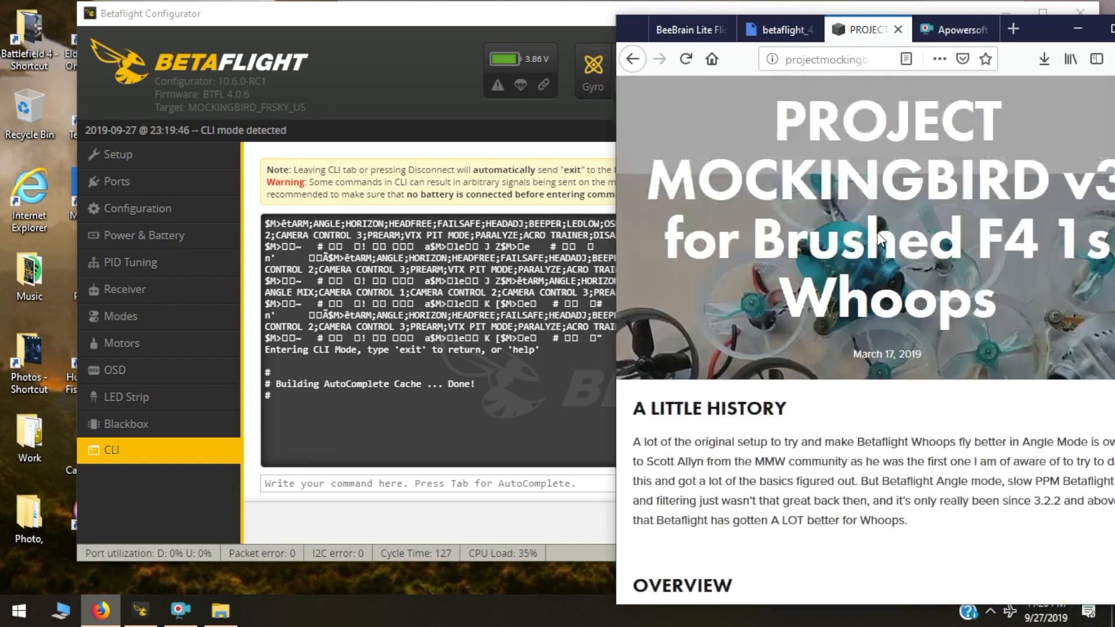
scroll(879, 238, "up", 2)
scroll(889, 293, "down", 2)
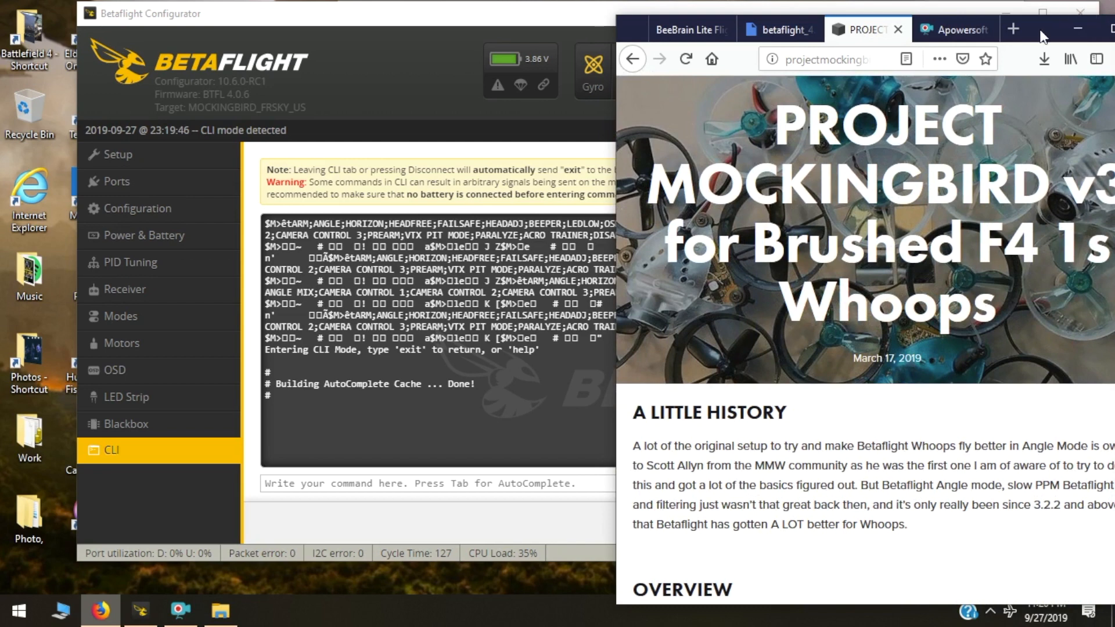
left_click_drag(1041, 37, 871, 25)
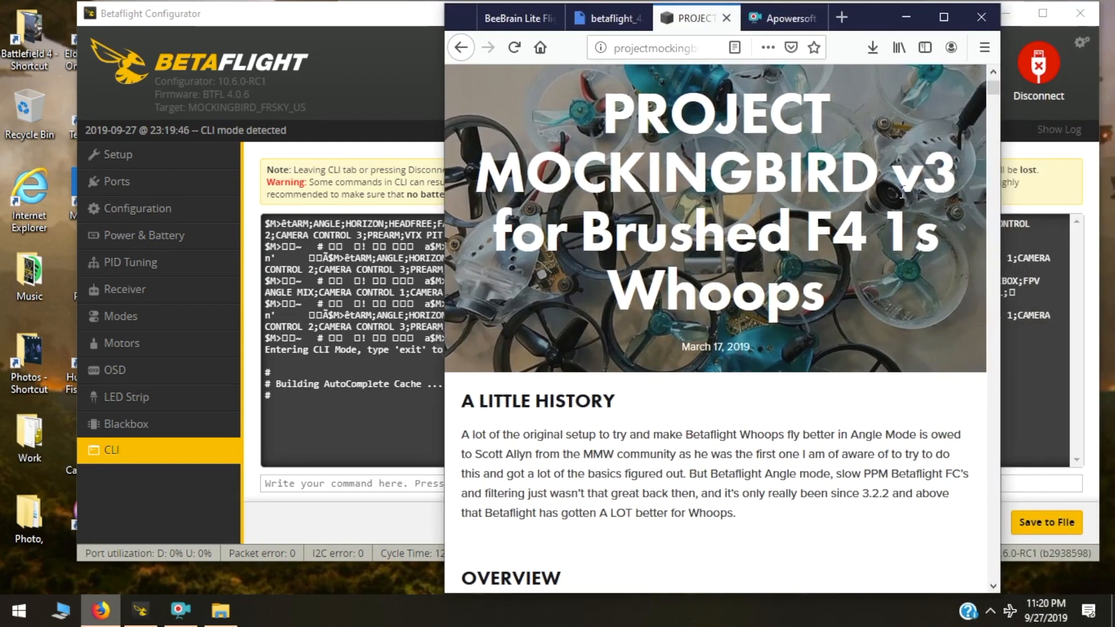
Examine the article's overview, mixer, PID, filter and Angle/Horizon explanation sections.
scroll(724, 406, "down", 15)
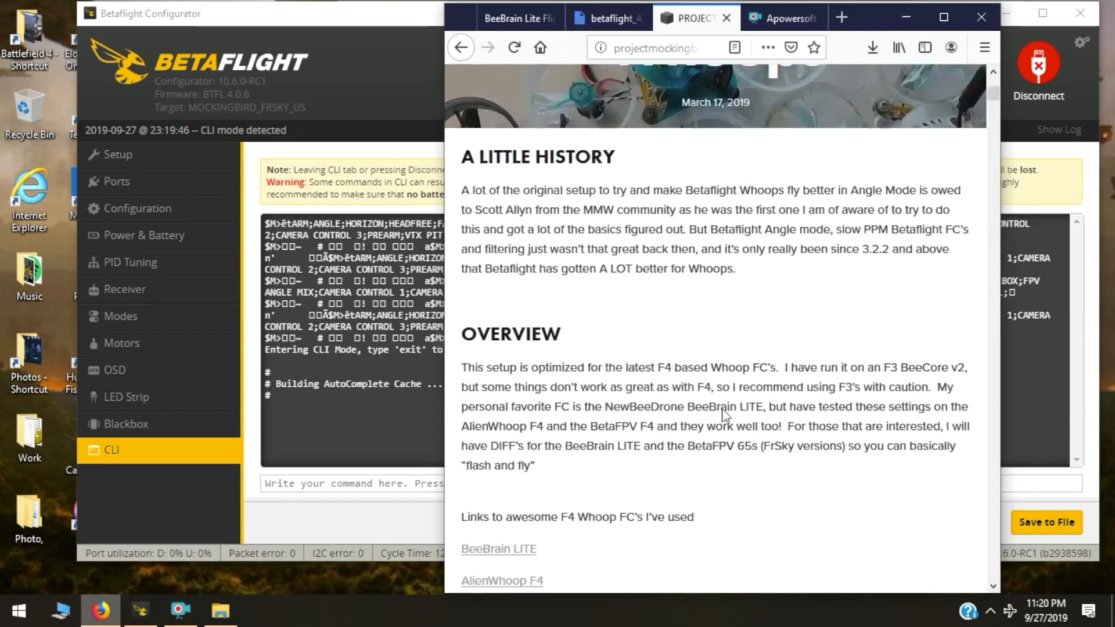
scroll(720, 379, "down", 20)
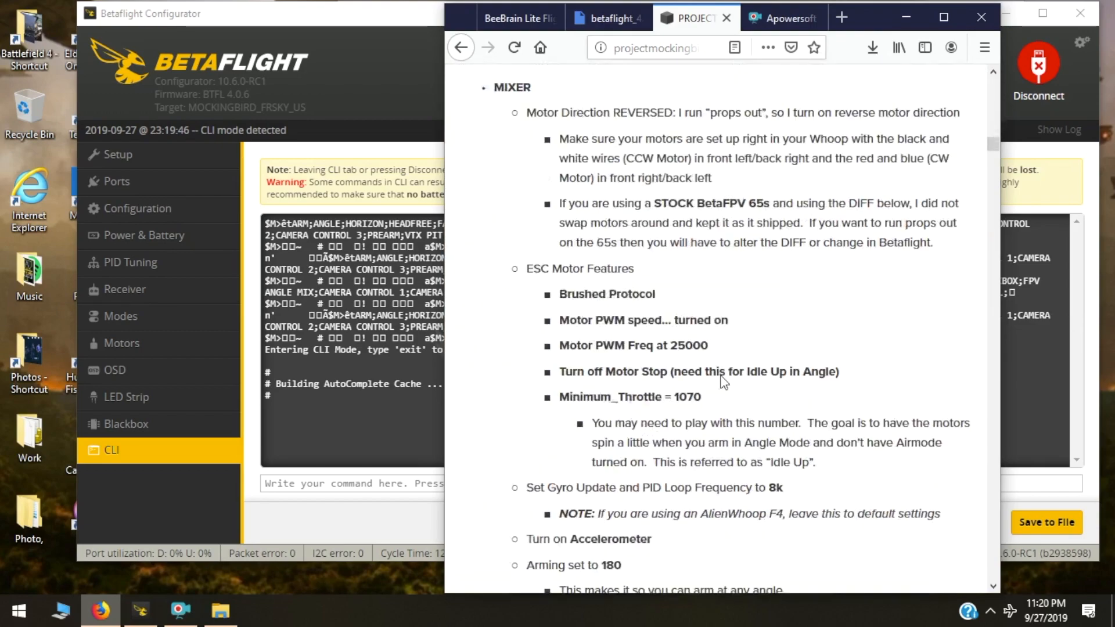
scroll(720, 368, "down", 15)
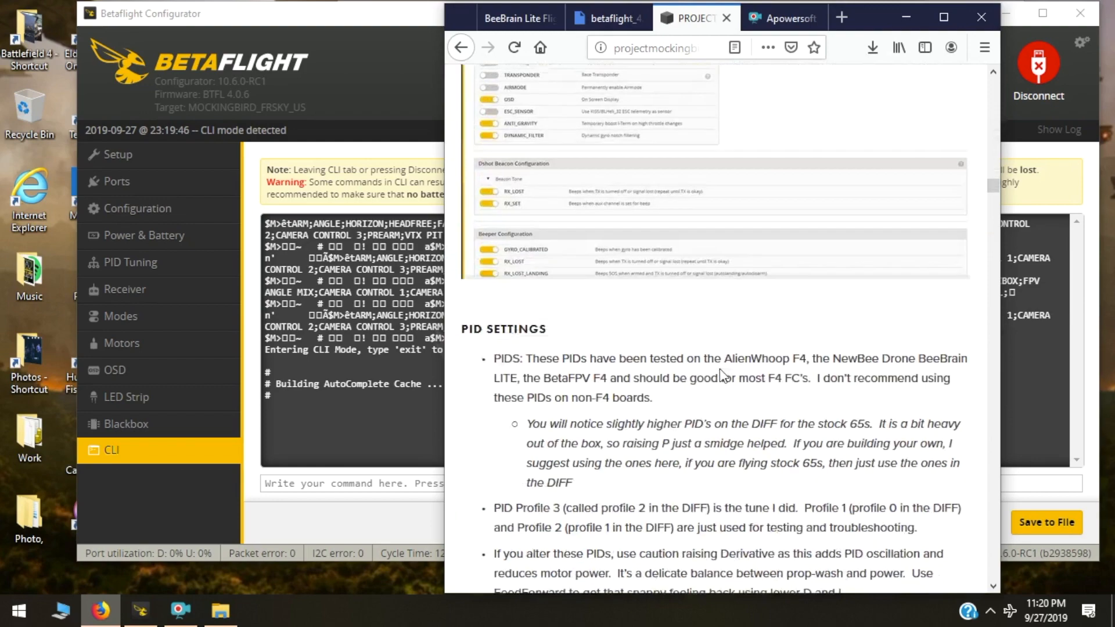
scroll(721, 369, "up", 3)
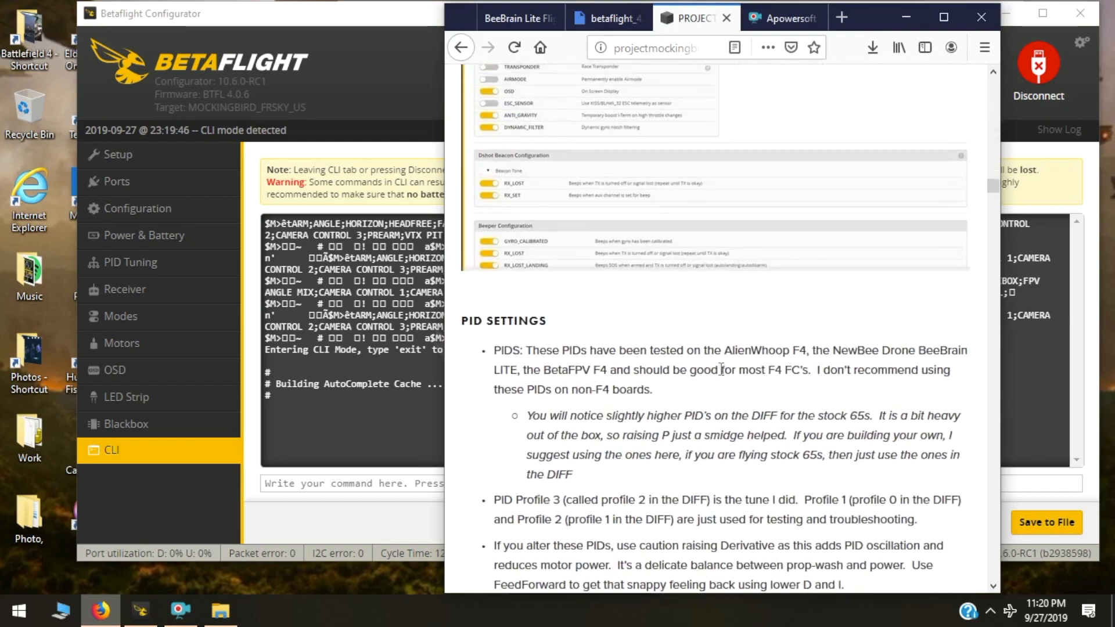
scroll(721, 369, "down", 10)
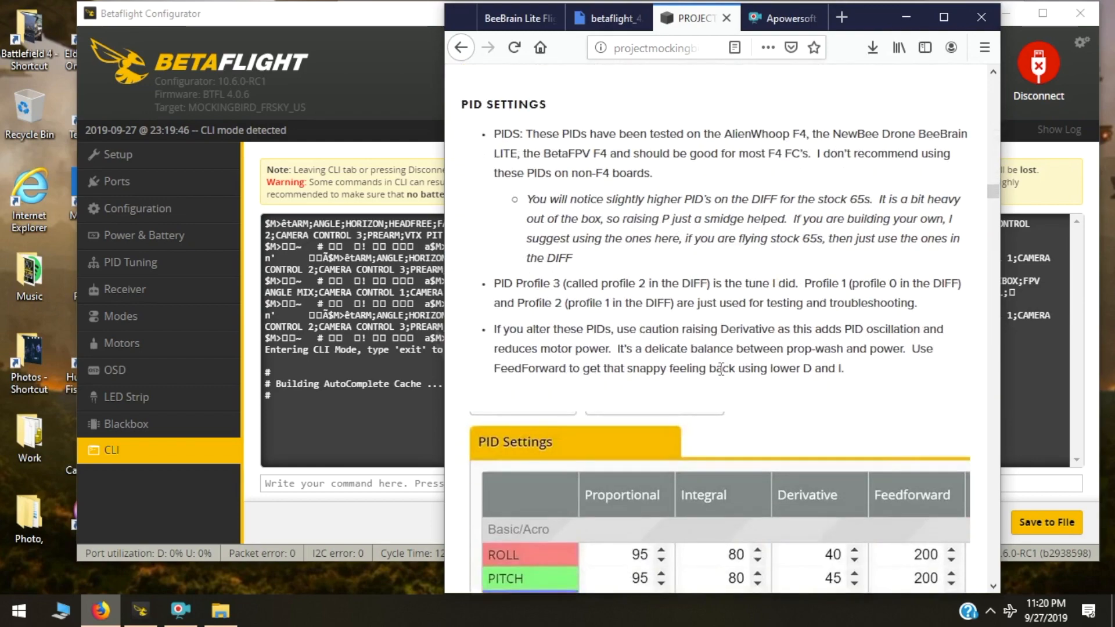
scroll(720, 368, "down", 8)
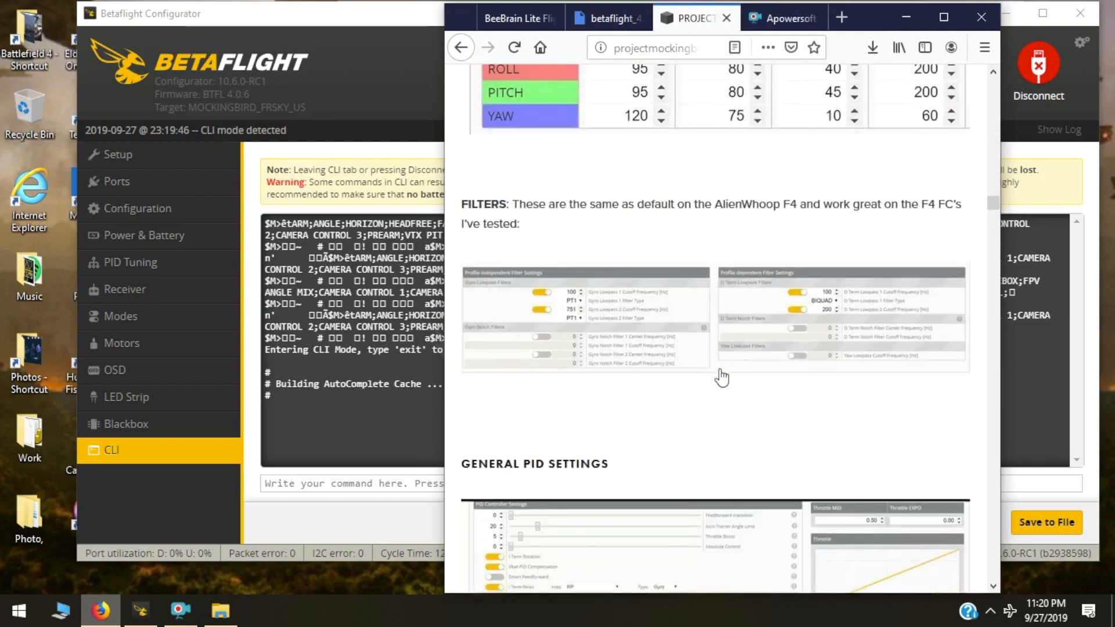
scroll(721, 377, "down", 15)
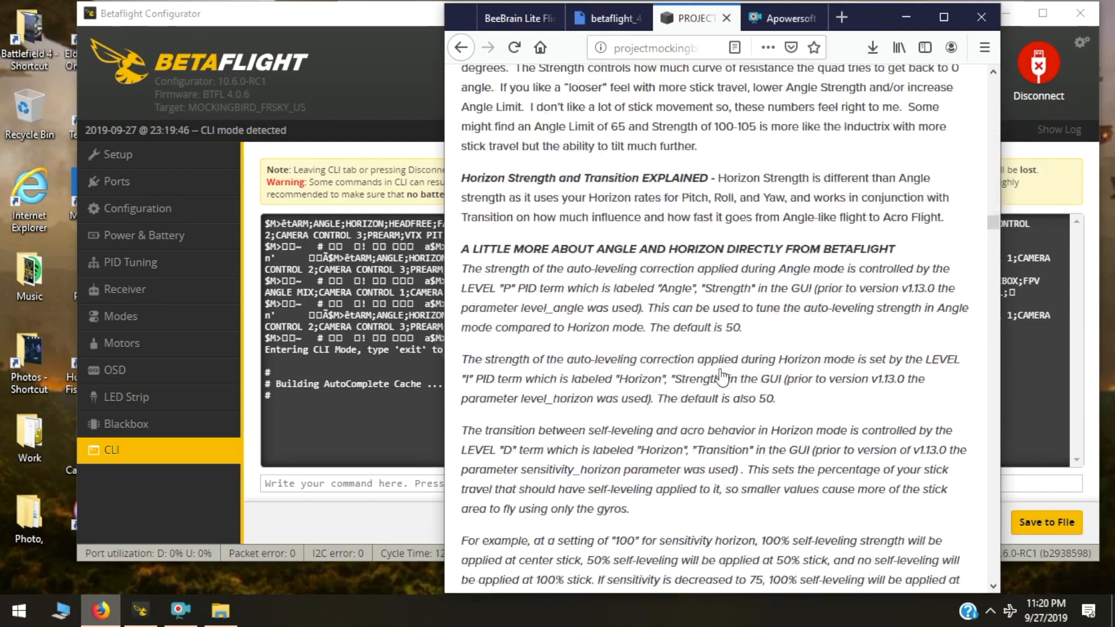
Examine the article's rate profiles, mode ranges and adjustments through to Step Three: CLI Settings.
scroll(720, 370, "down", 16)
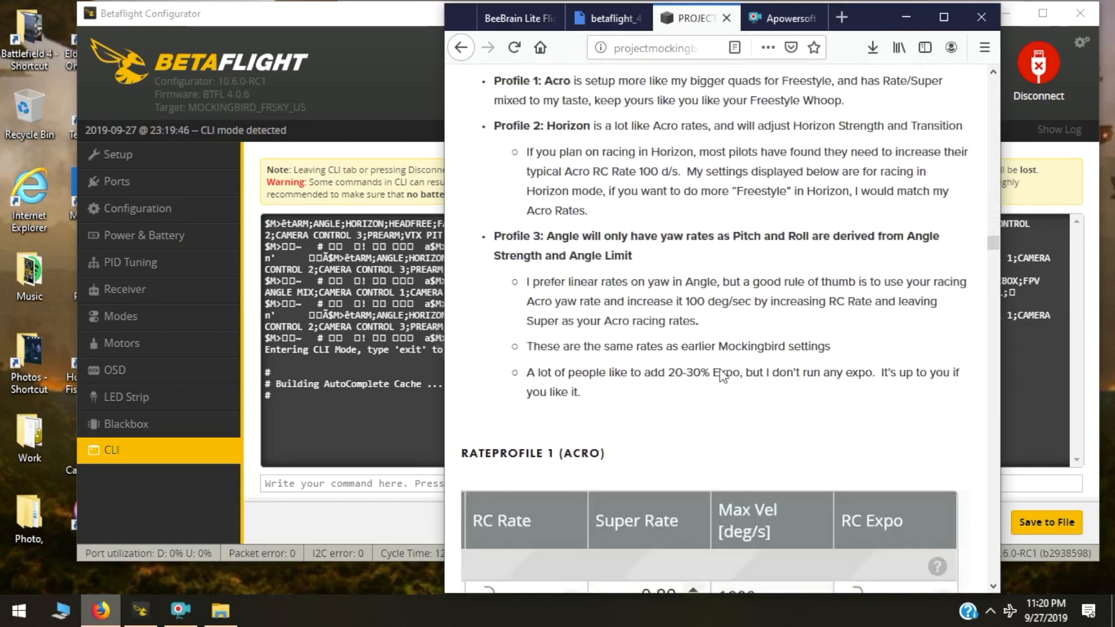
scroll(720, 368, "down", 16)
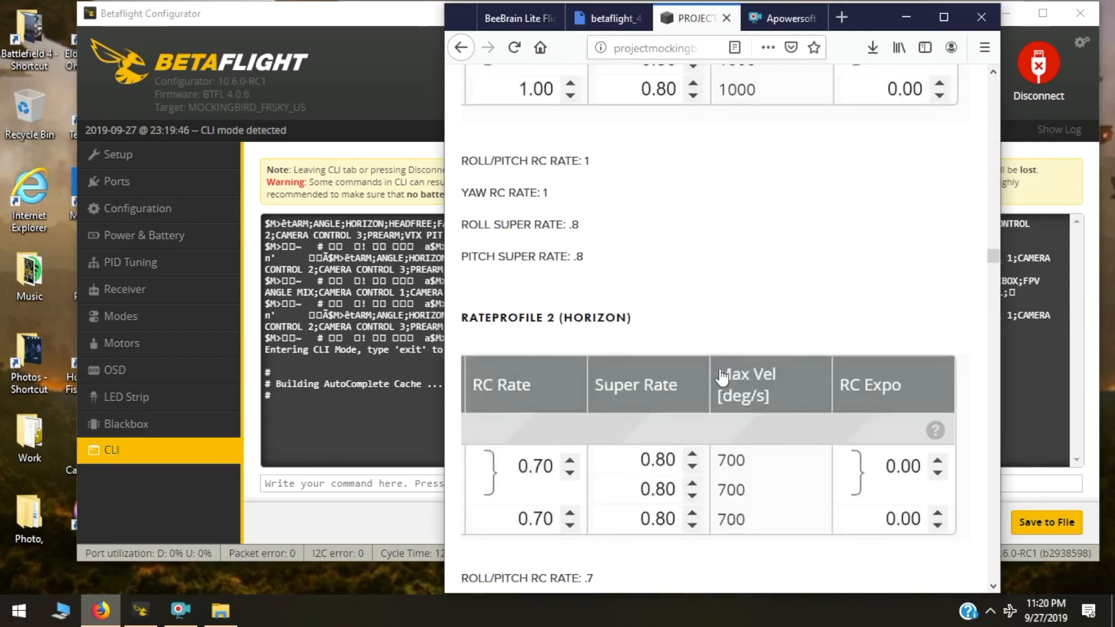
scroll(722, 377, "down", 15)
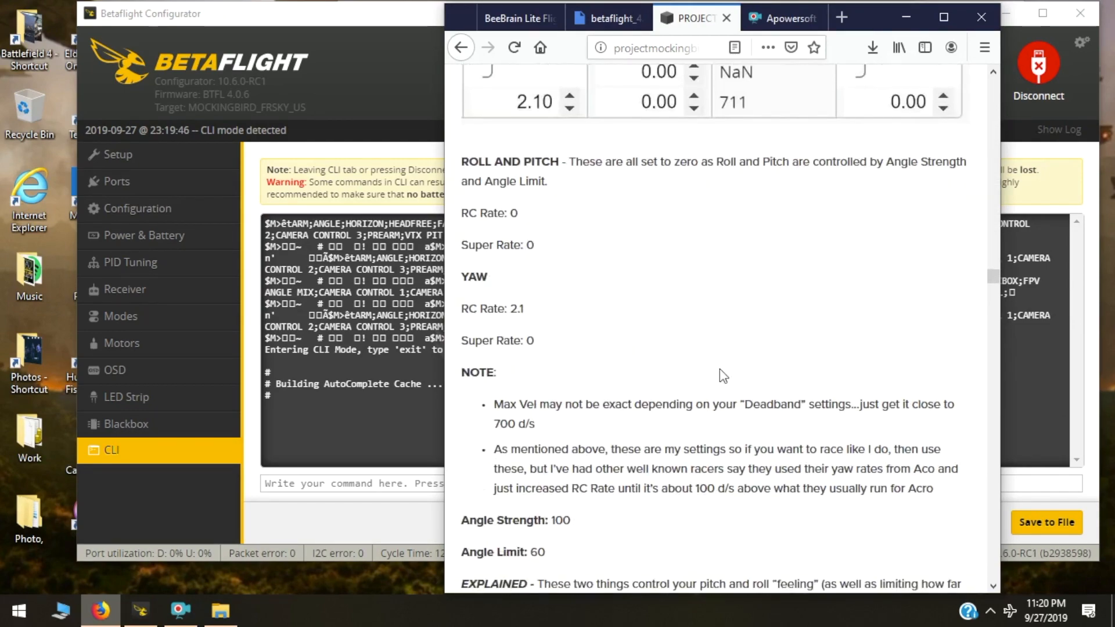
scroll(720, 369, "down", 9)
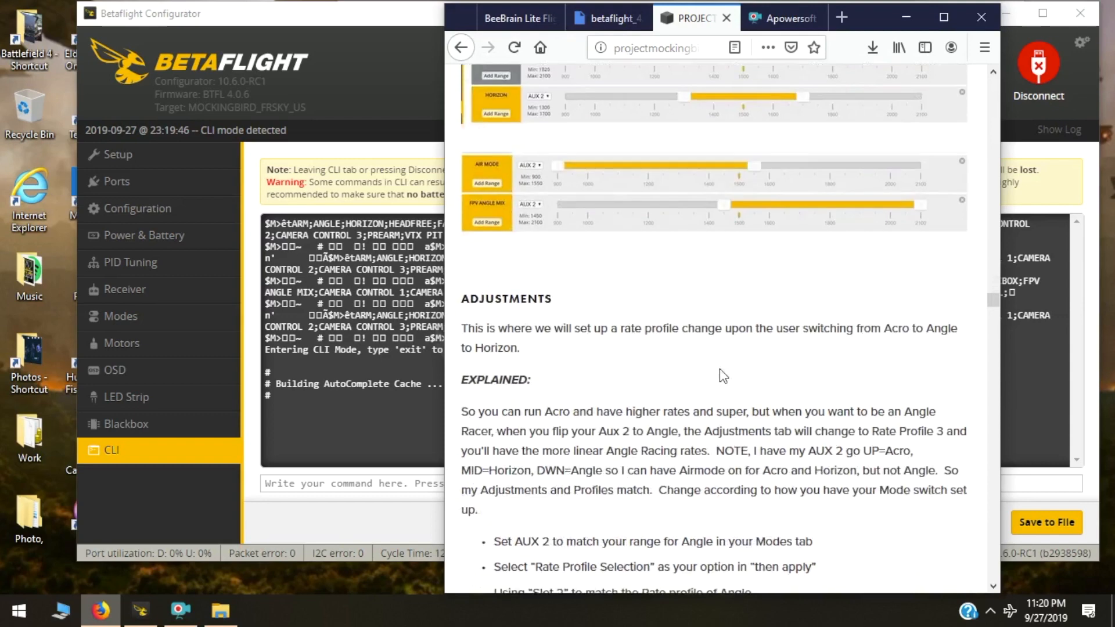
scroll(719, 375, "up", 3)
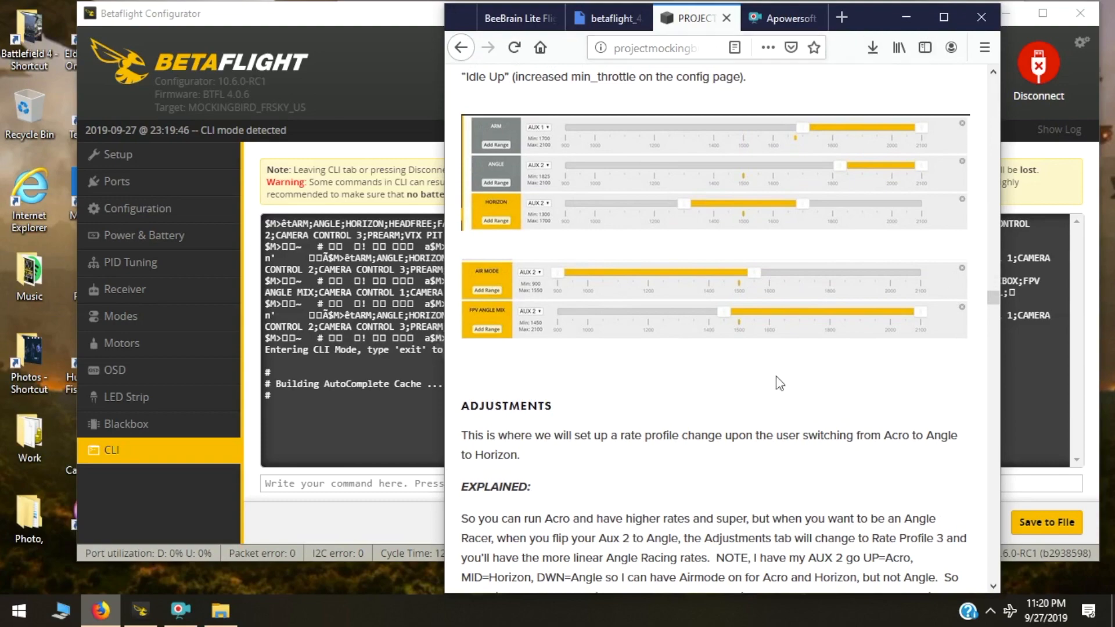
scroll(653, 400, "down", 15)
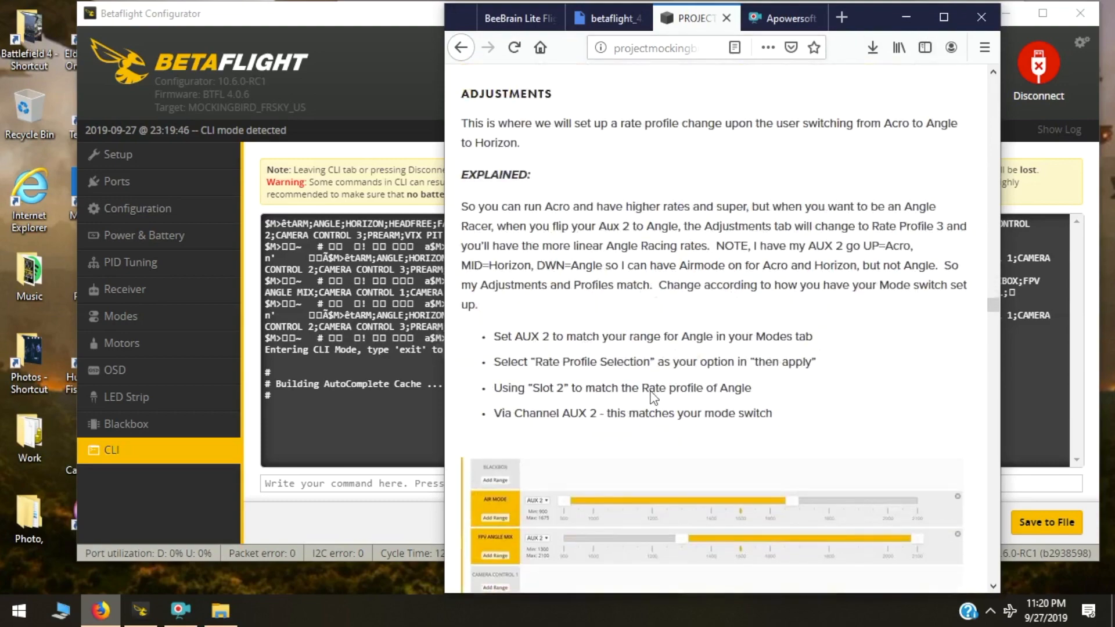
scroll(653, 399, "up", 6)
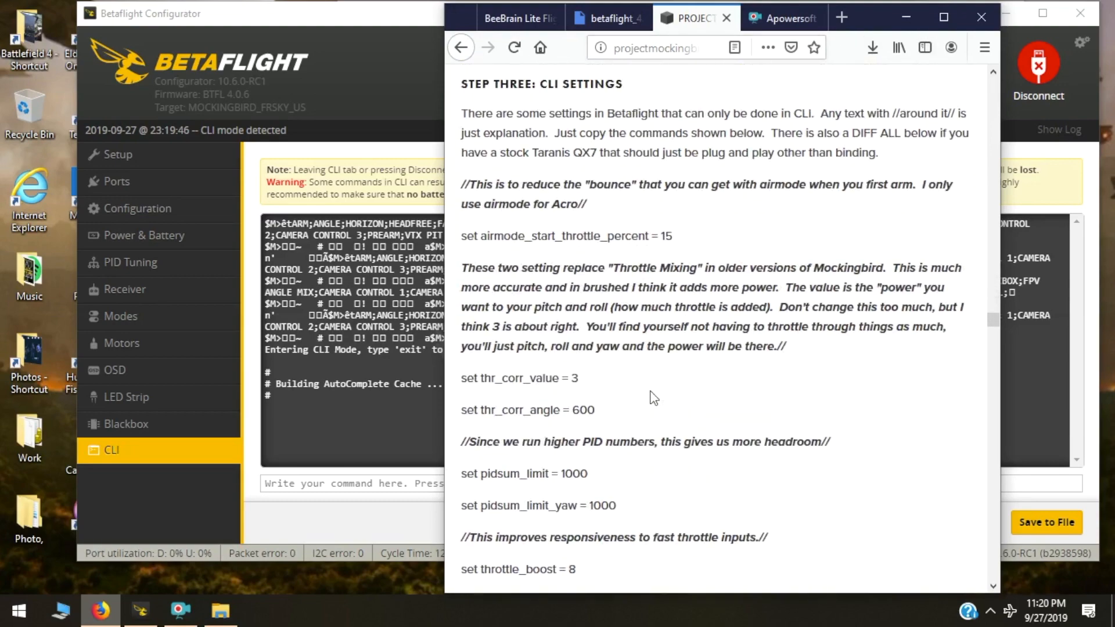
scroll(653, 400, "up", 3)
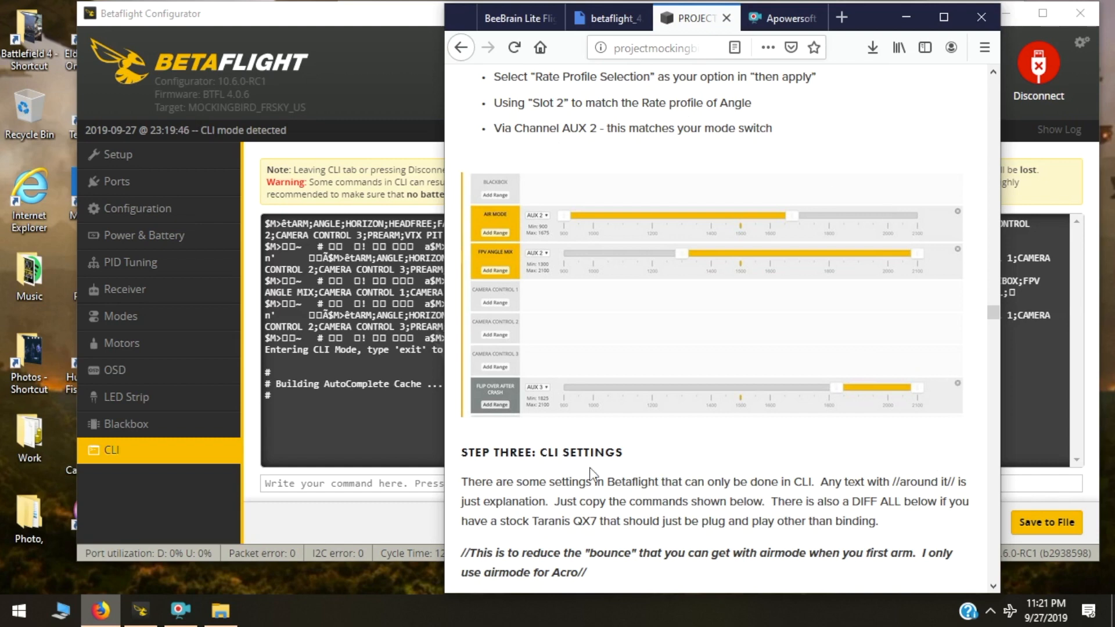
Copy the article's BeeBrain Lite FrSky diff, from the board_name BEEBRAIN_LITE line through the "# save configuration" line.
scroll(591, 474, "down", 8)
scroll(593, 473, "down", 1)
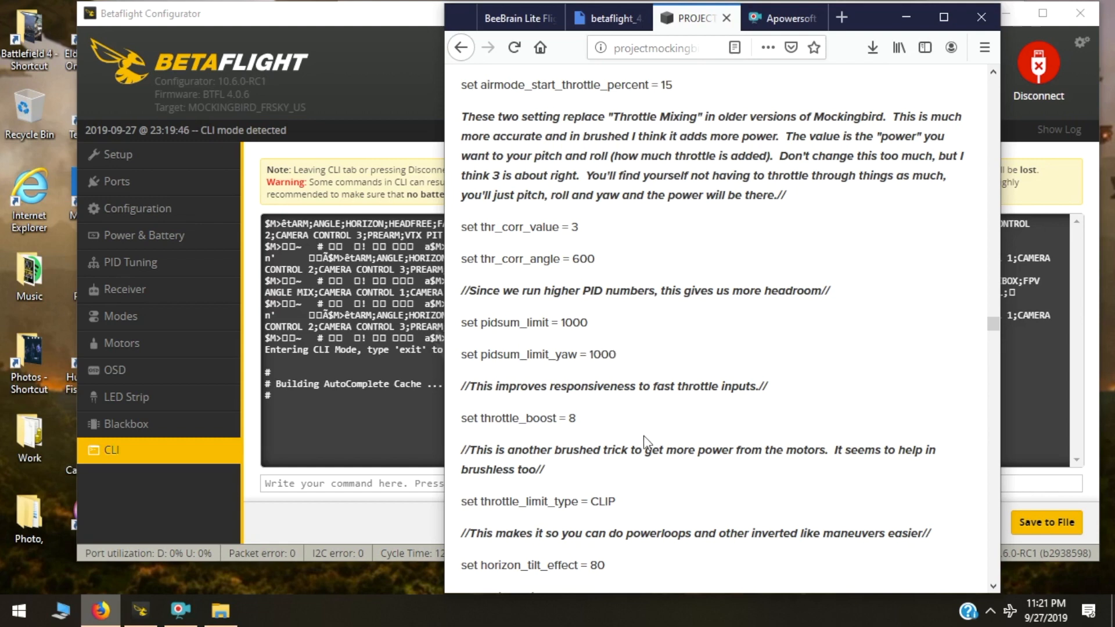
scroll(646, 442, "down", 4)
scroll(647, 442, "down", 4)
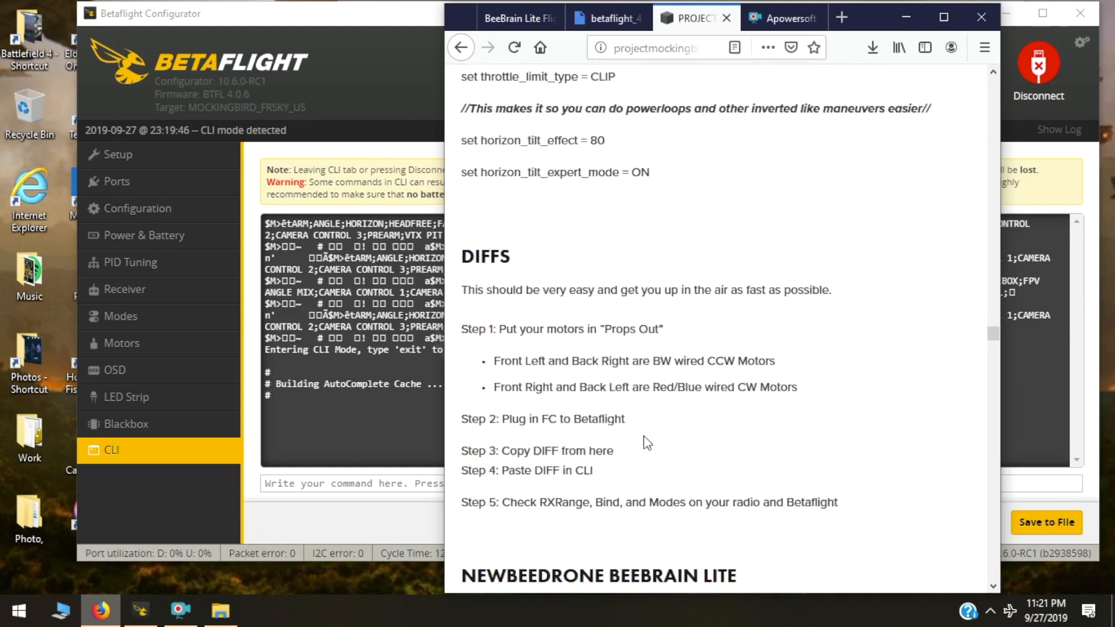
scroll(647, 442, "down", 2)
scroll(647, 443, "down", 4)
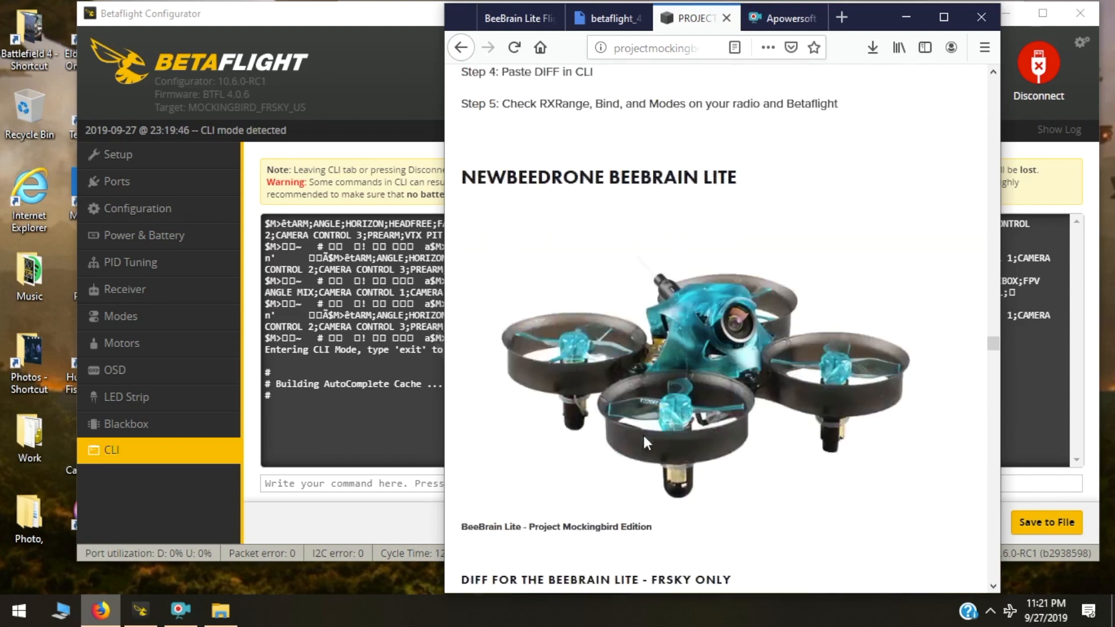
scroll(648, 443, "down", 3)
scroll(647, 442, "down", 3)
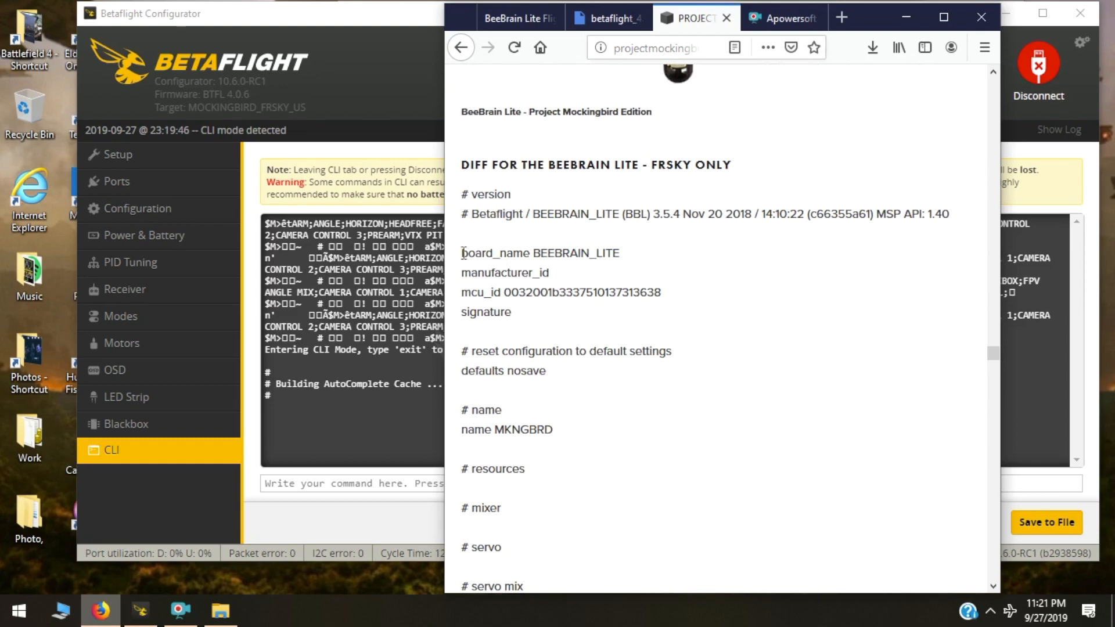
left_click_drag(463, 254, 574, 413)
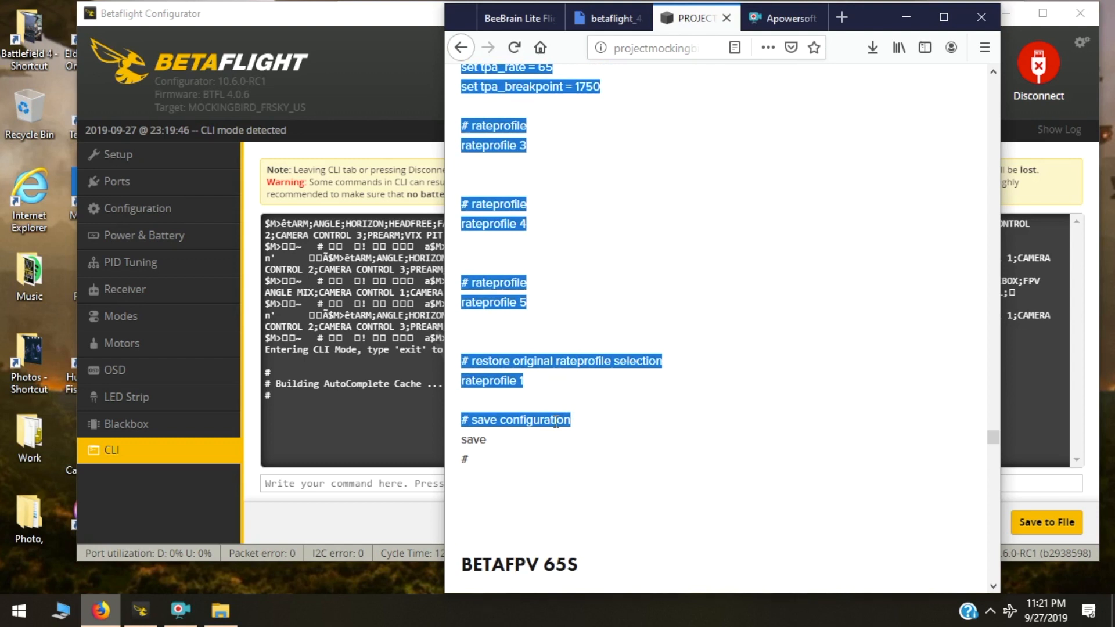
right_click(555, 421)
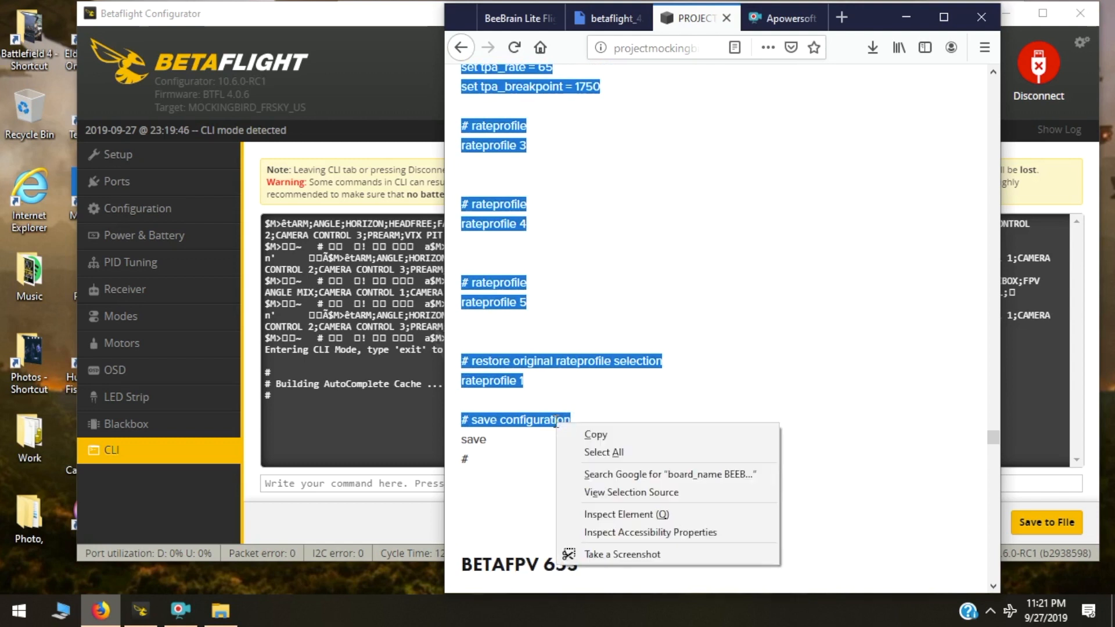
left_click(592, 436)
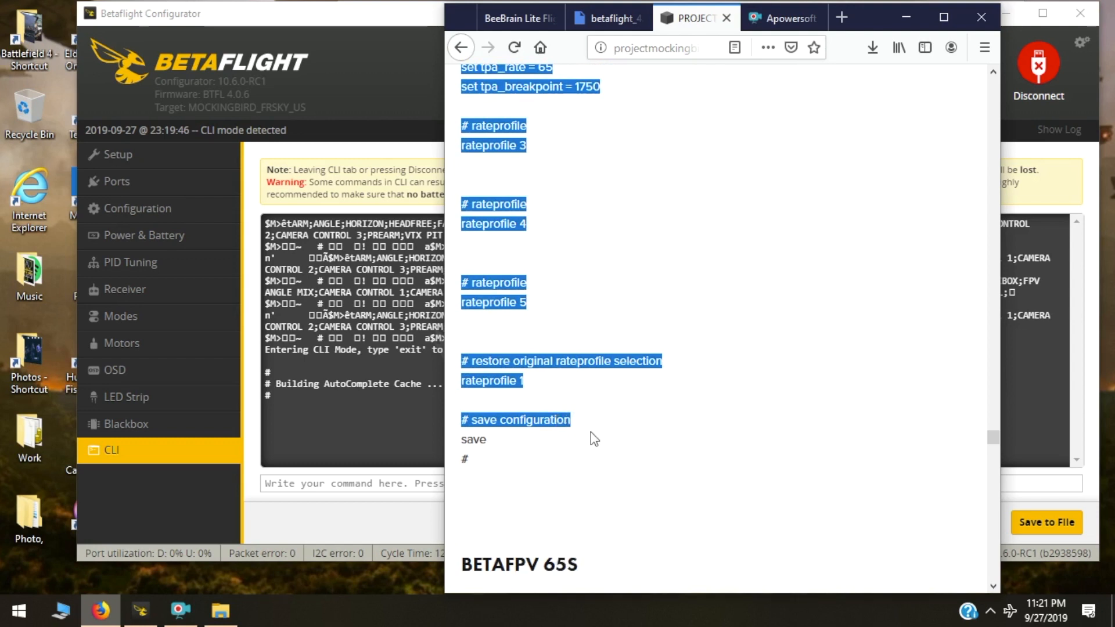
Switch to Betaflight Configurator, run the copied diff in the CLI and store it with the save command.
left_click(308, 483)
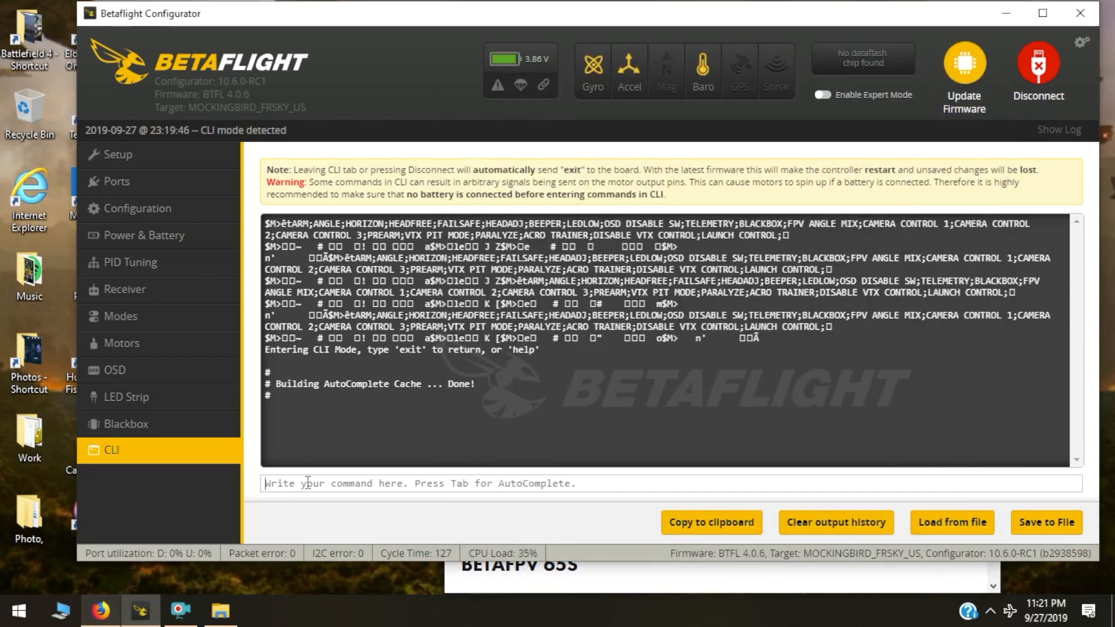
right_click(308, 483)
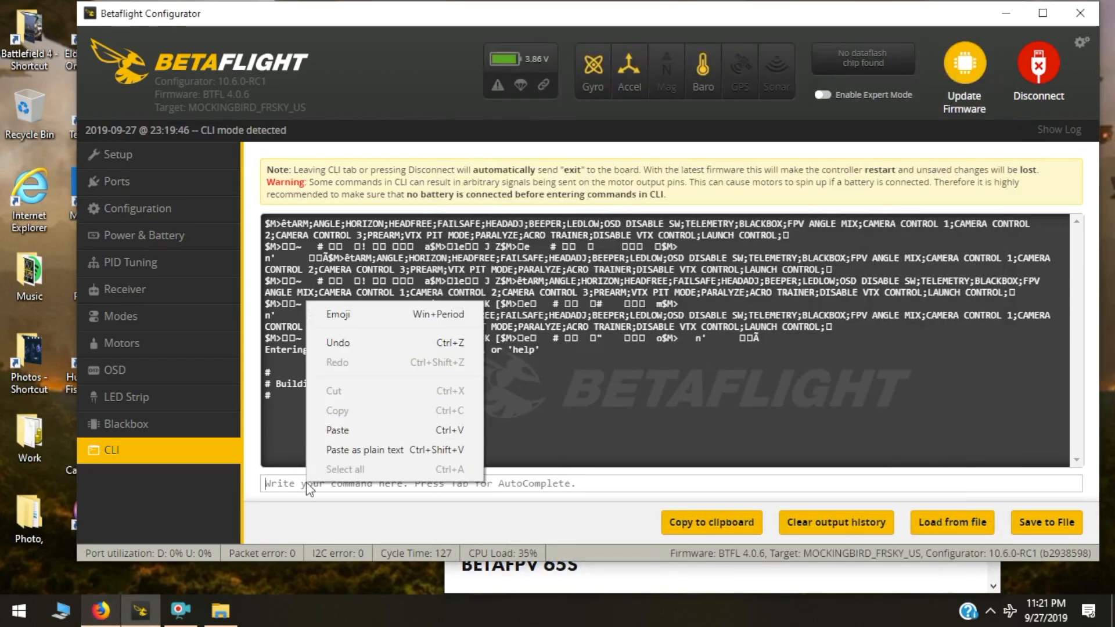
left_click(328, 428)
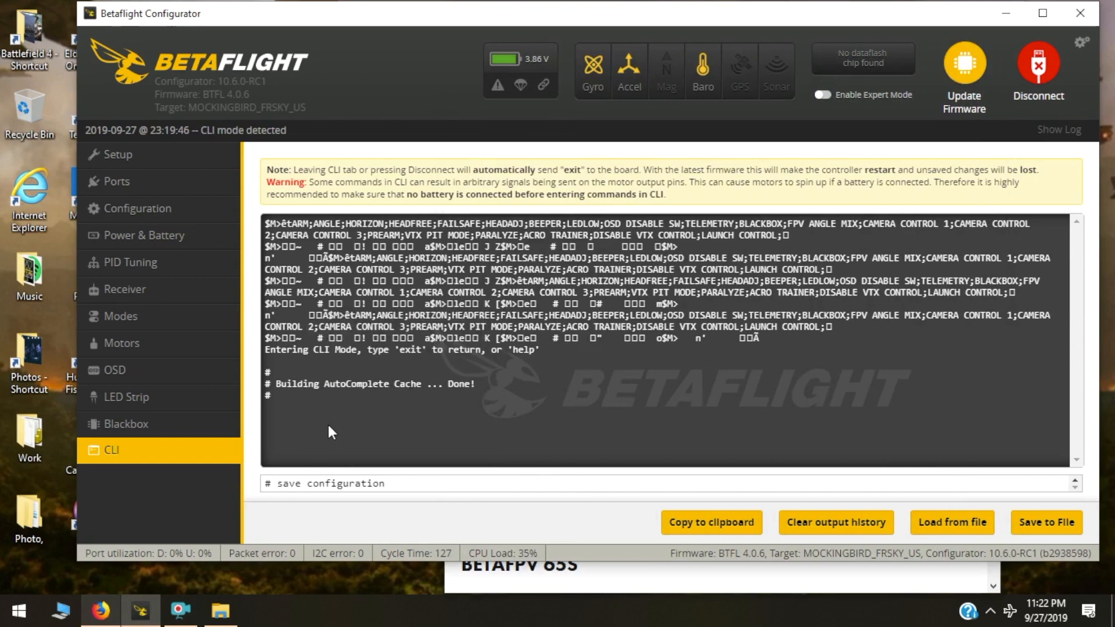
key("Return")
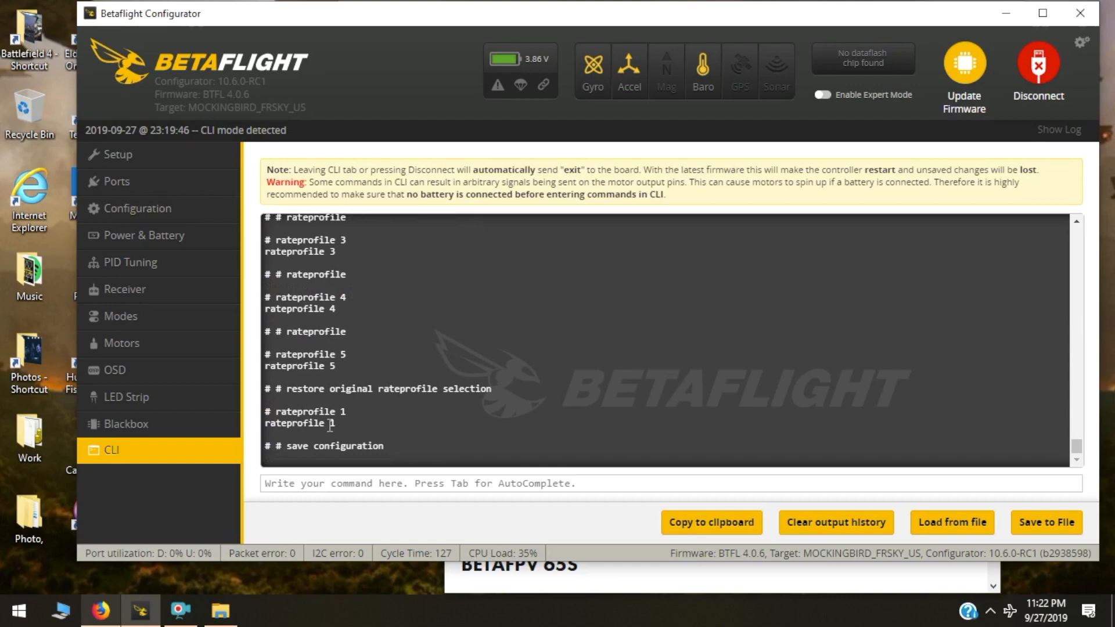
type("save")
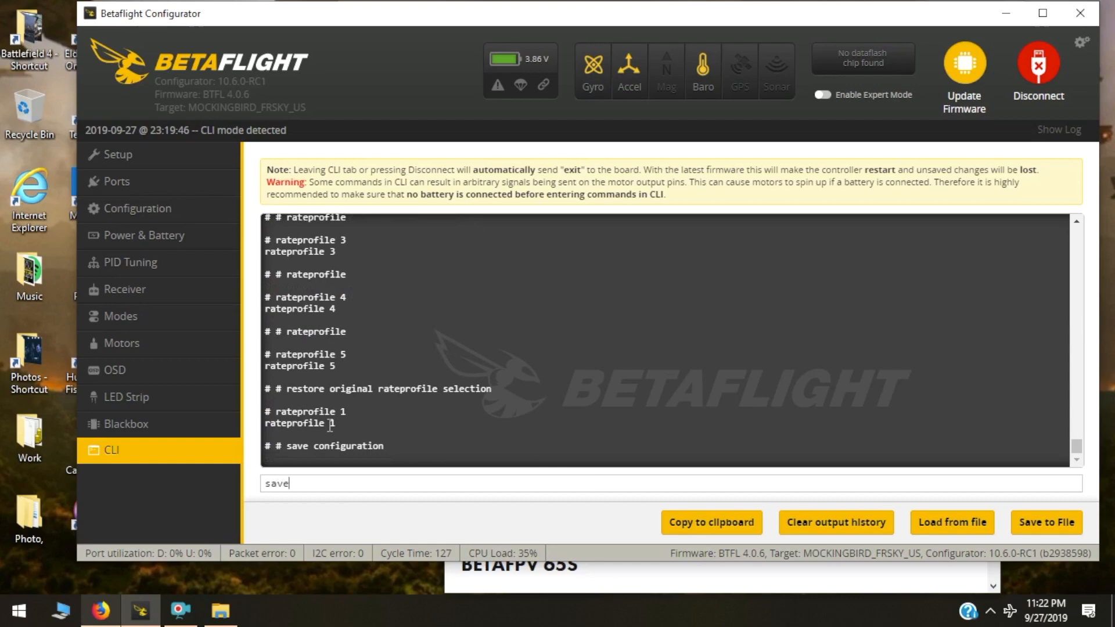
key("Return")
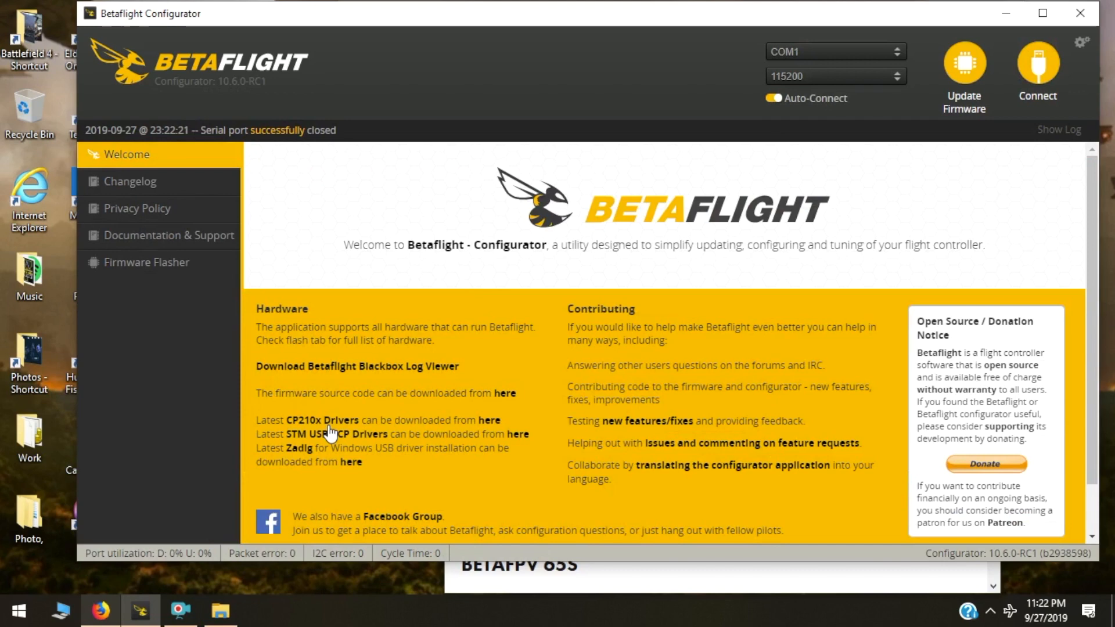
Reconnect to the flight controller and save its PID Tuning settings.
left_click(1039, 67)
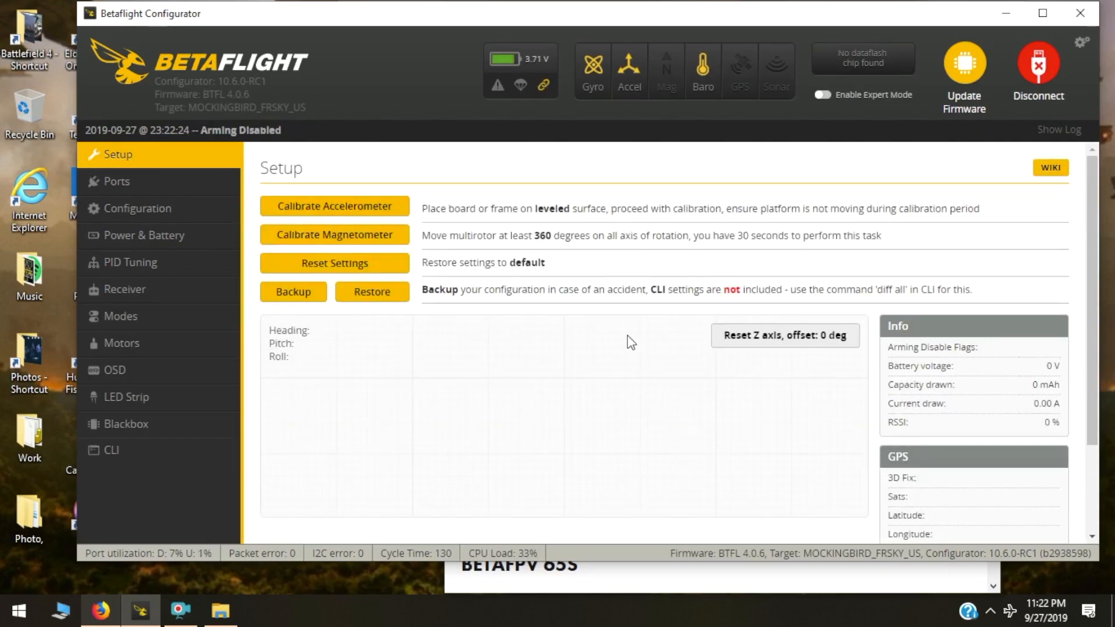
left_click(136, 266)
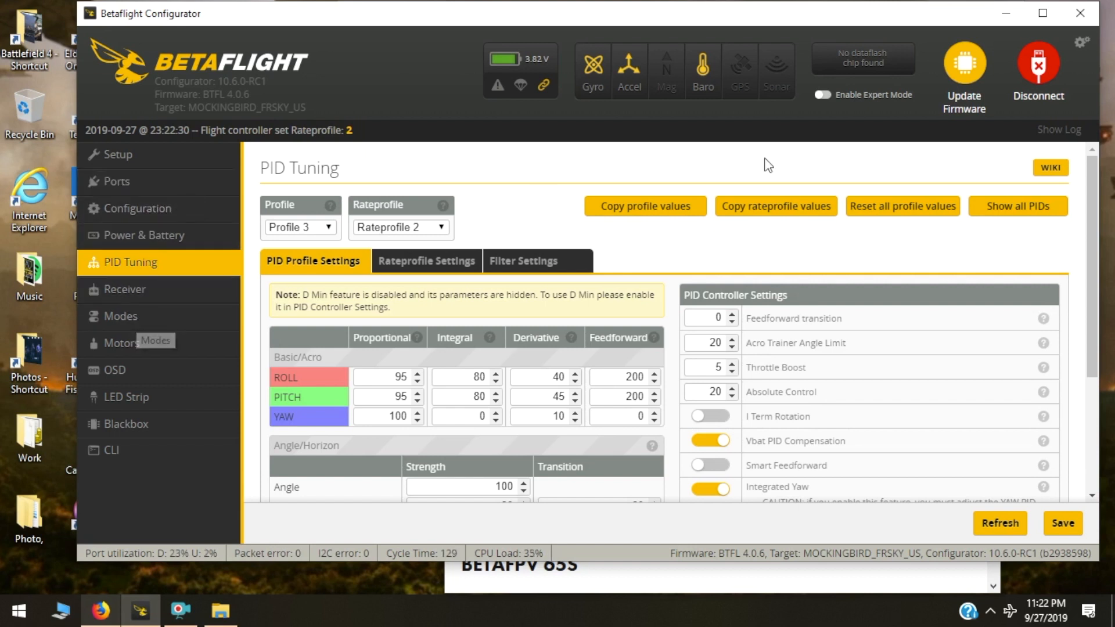
left_click(1063, 523)
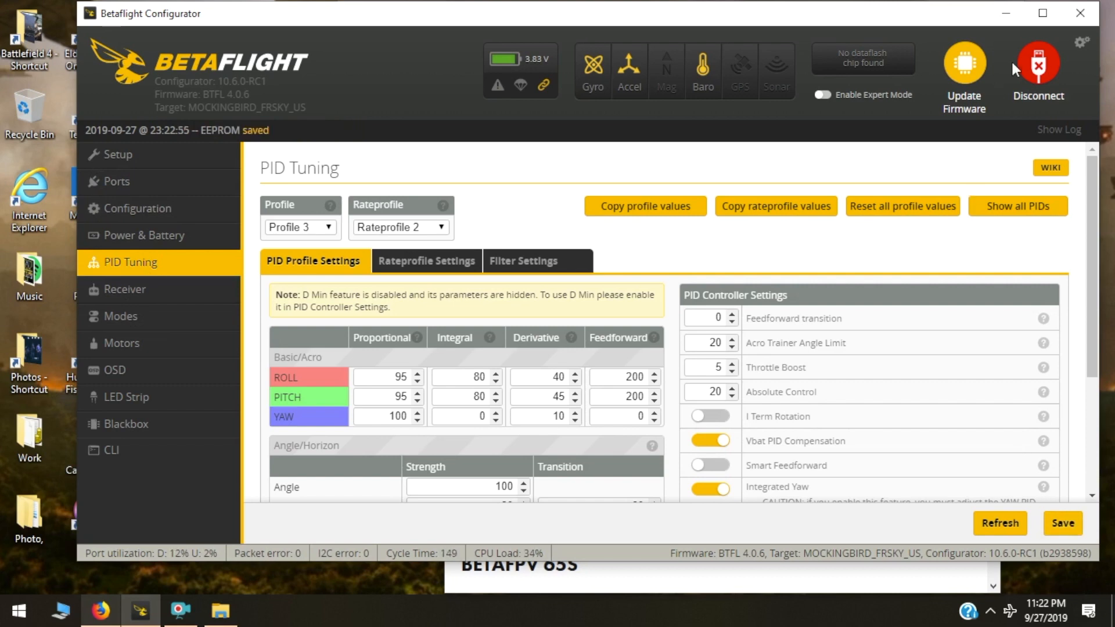
Disconnect and reconnect the flight controller, and examine its mode assignments from Arm through Launch Control.
left_click(1047, 68)
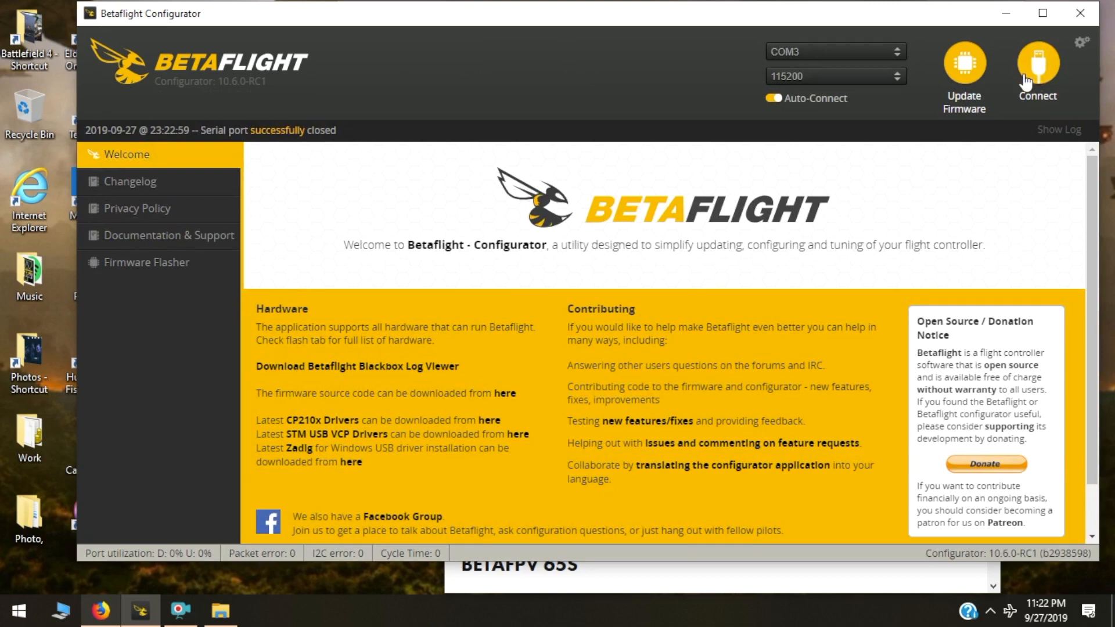
left_click(1040, 68)
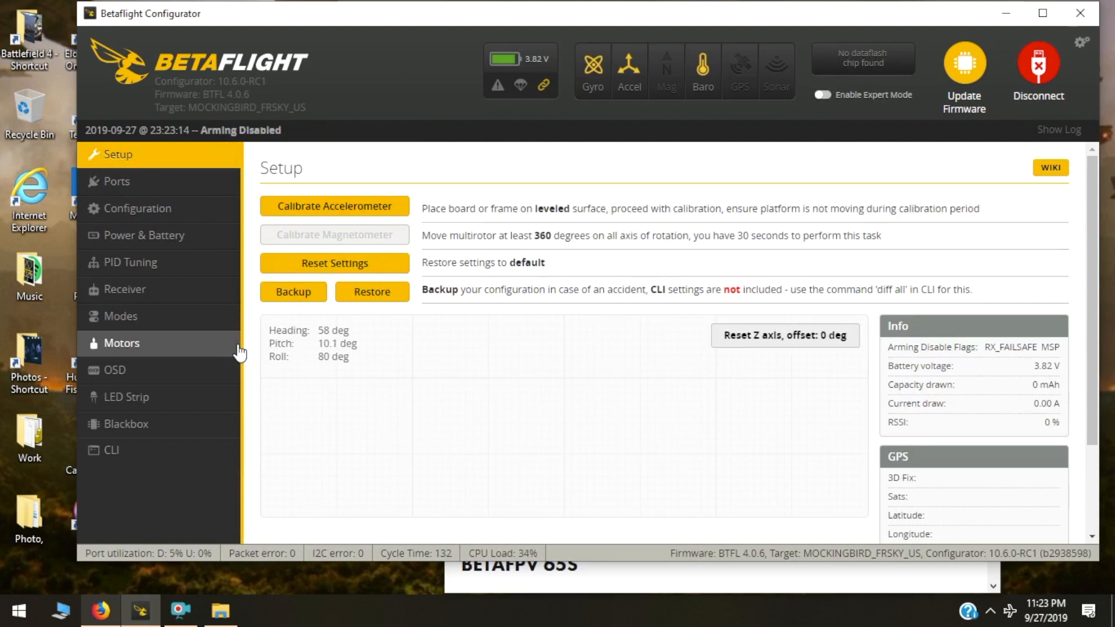
left_click(139, 317)
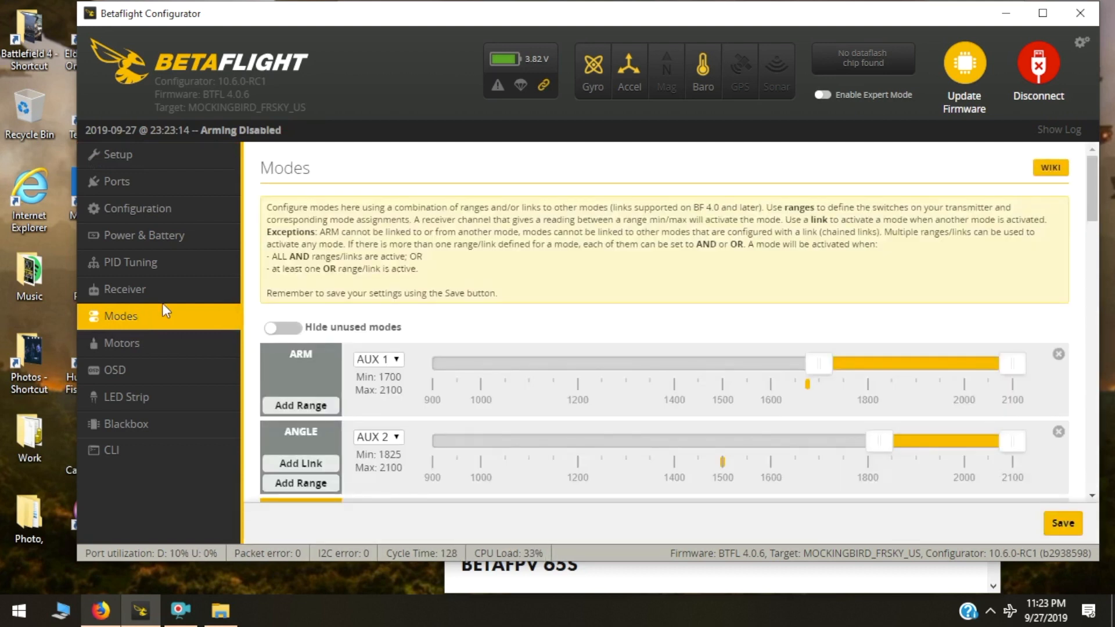
scroll(485, 322, "down", 3)
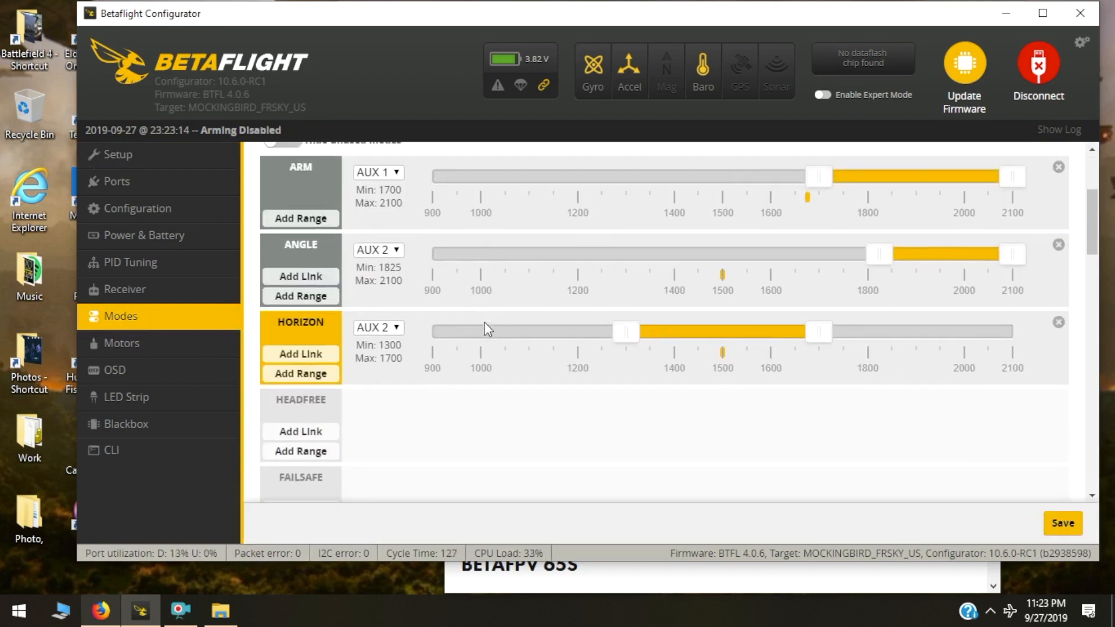
scroll(485, 322, "down", 8)
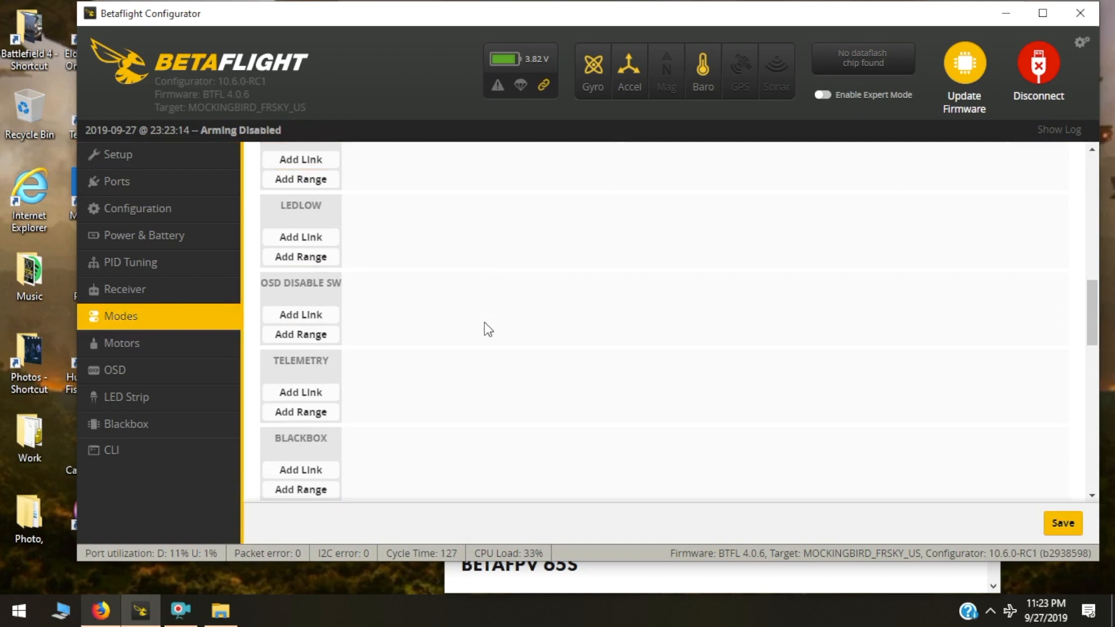
scroll(484, 323, "down", 5)
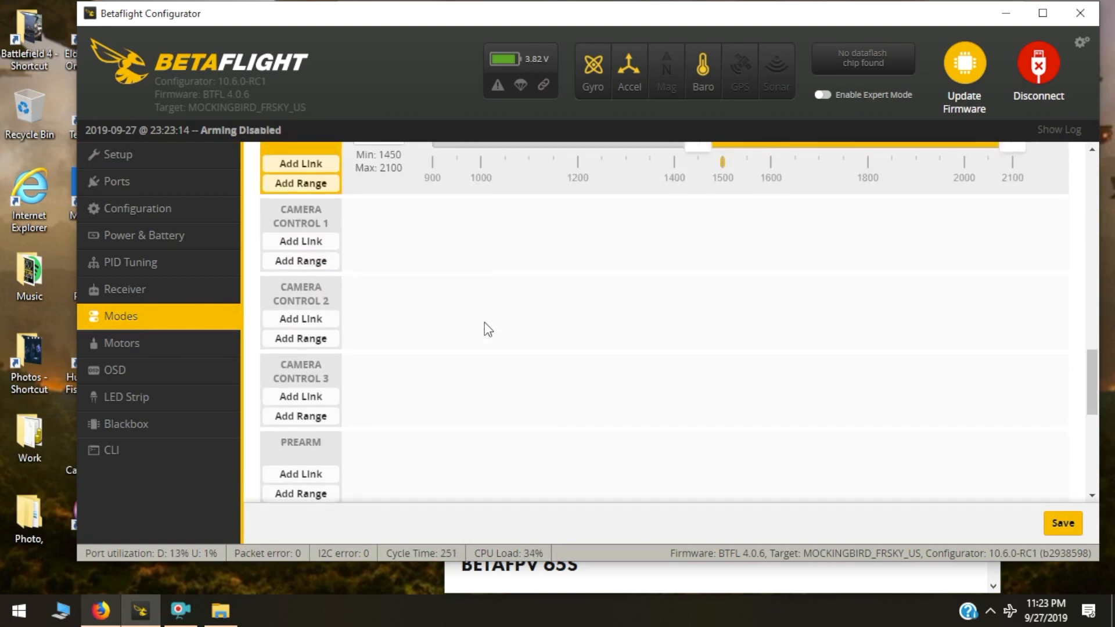
scroll(485, 330, "down", 5)
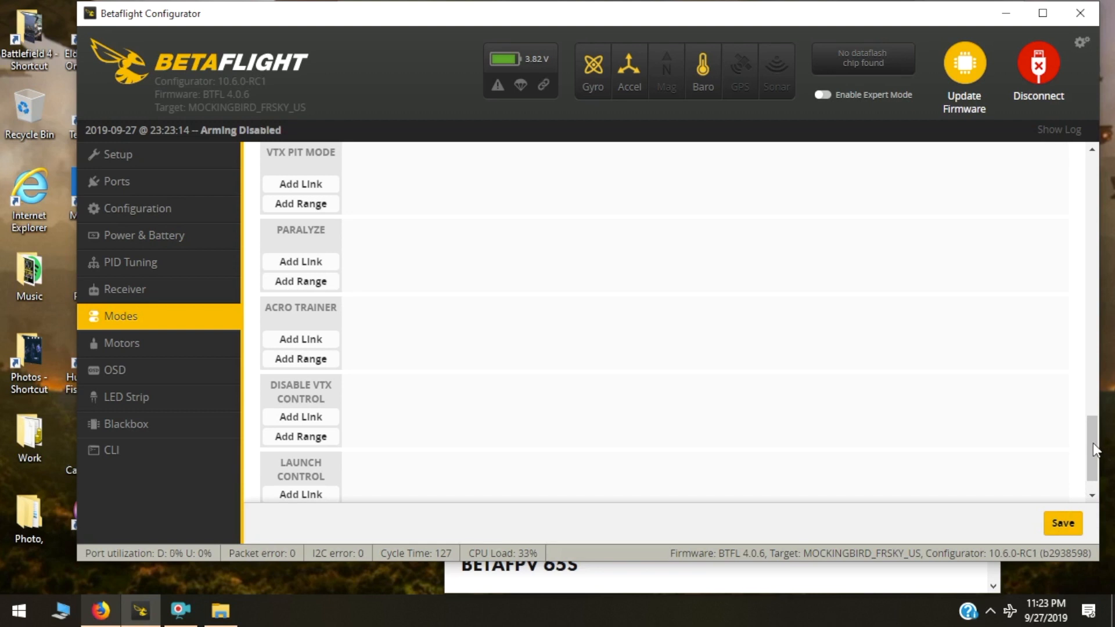
scroll(713, 282, "up", 12)
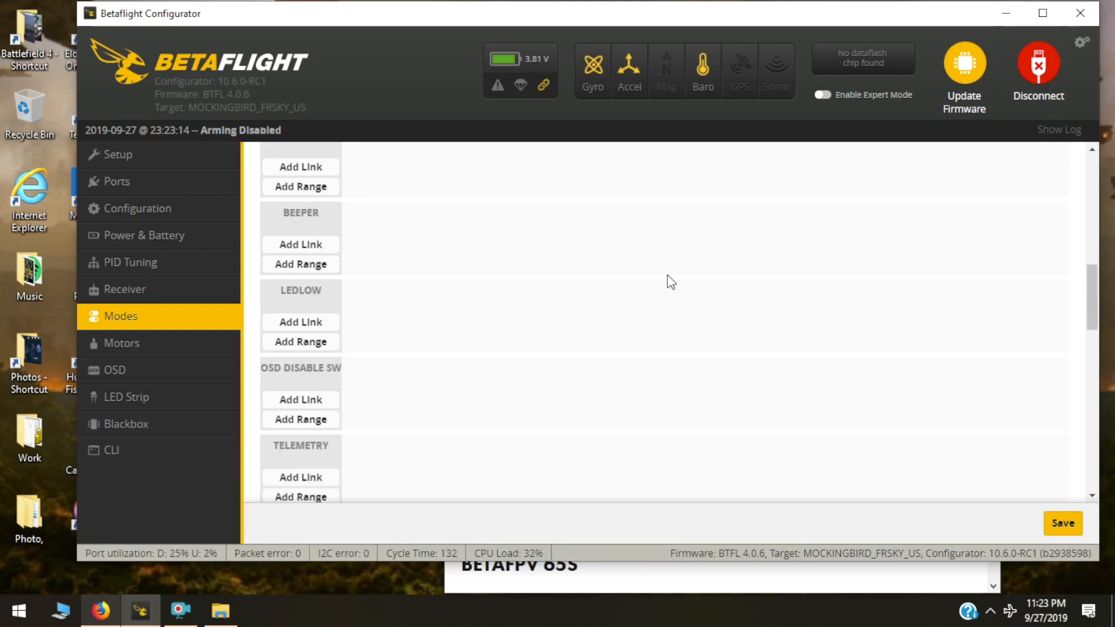
scroll(667, 274, "down", 15)
scroll(667, 277, "down", 2)
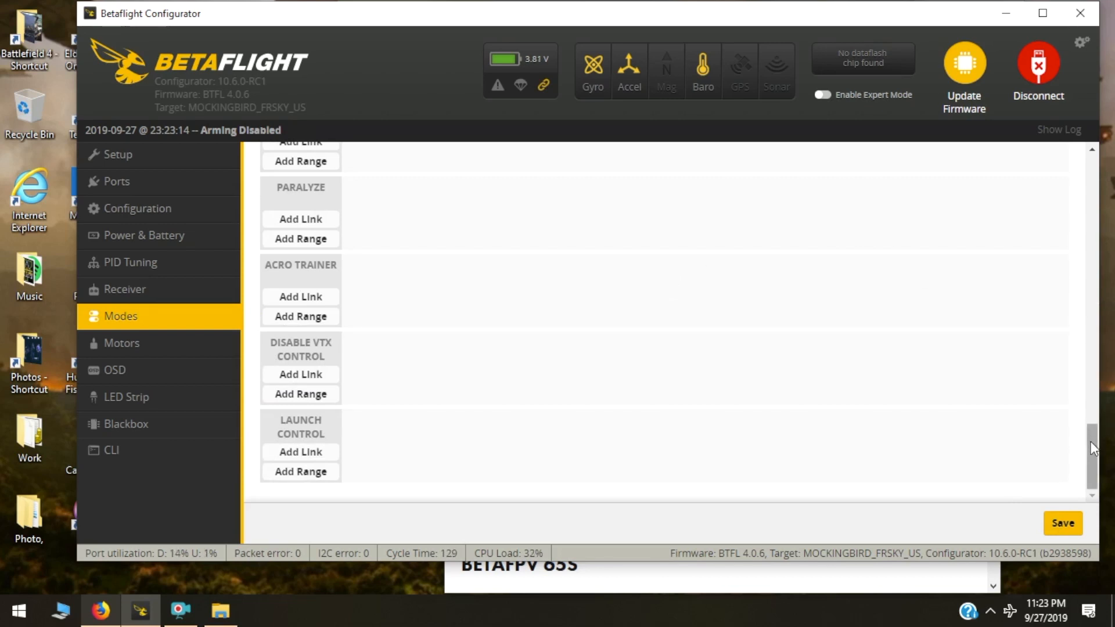
Hide the unused modes and review the ranges for Arm, Angle, Horizon and FPV Angle Mix.
left_click_drag(1090, 441, 1061, 140)
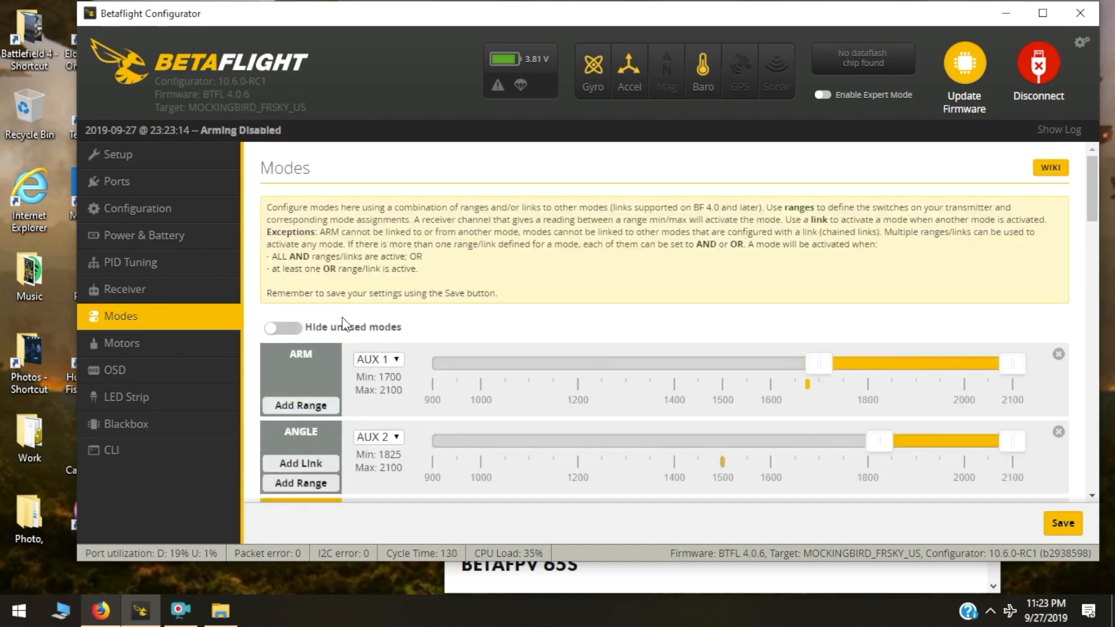
left_click(291, 330)
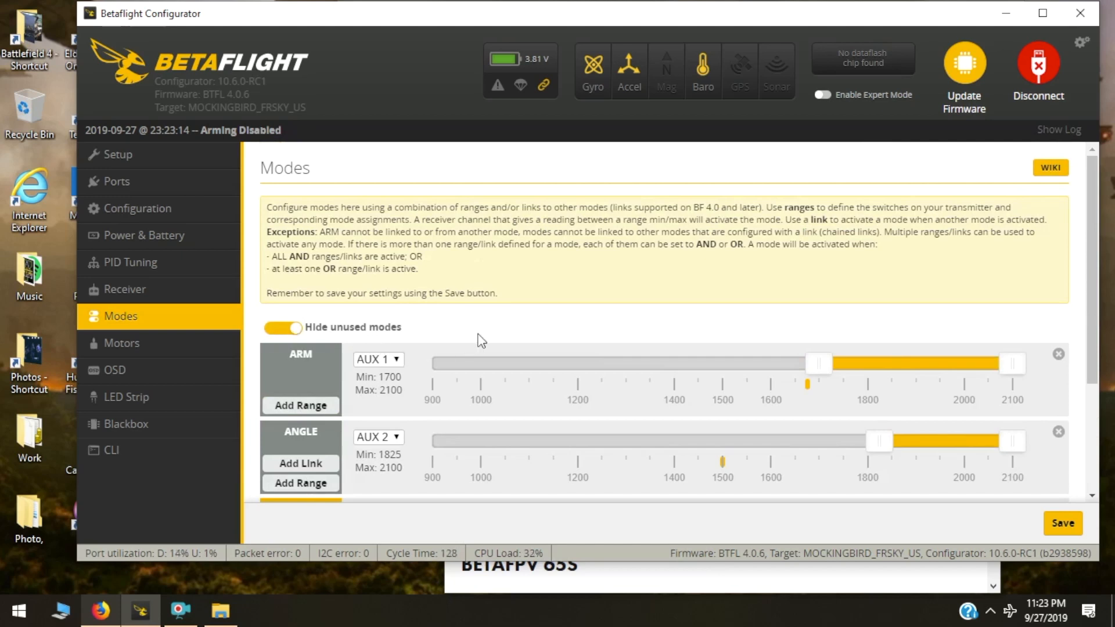
scroll(481, 340, "down", 5)
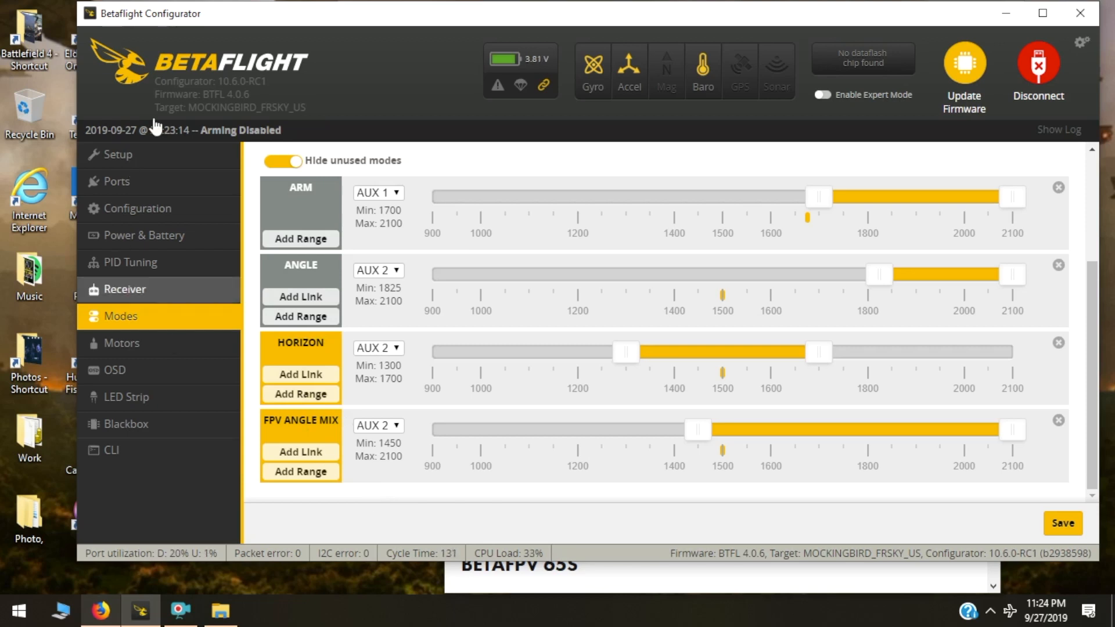
Open the CLI, and in Firefox return to the Project Mockingbird home page and open the v4 for NBD BBLite article.
left_click(114, 449)
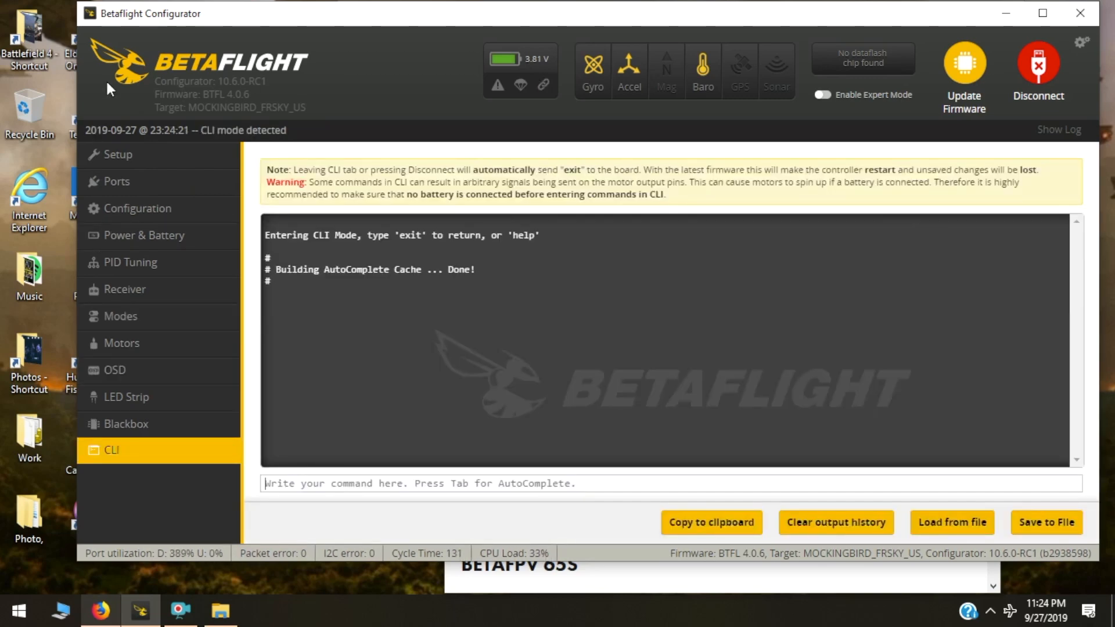
left_click(97, 616)
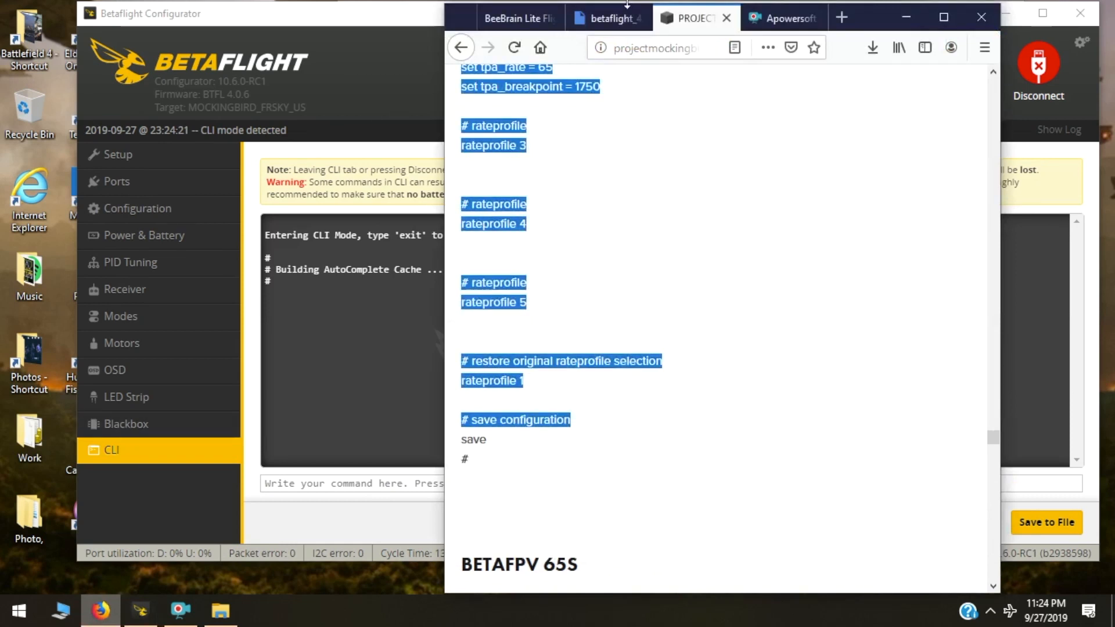
left_click(462, 47)
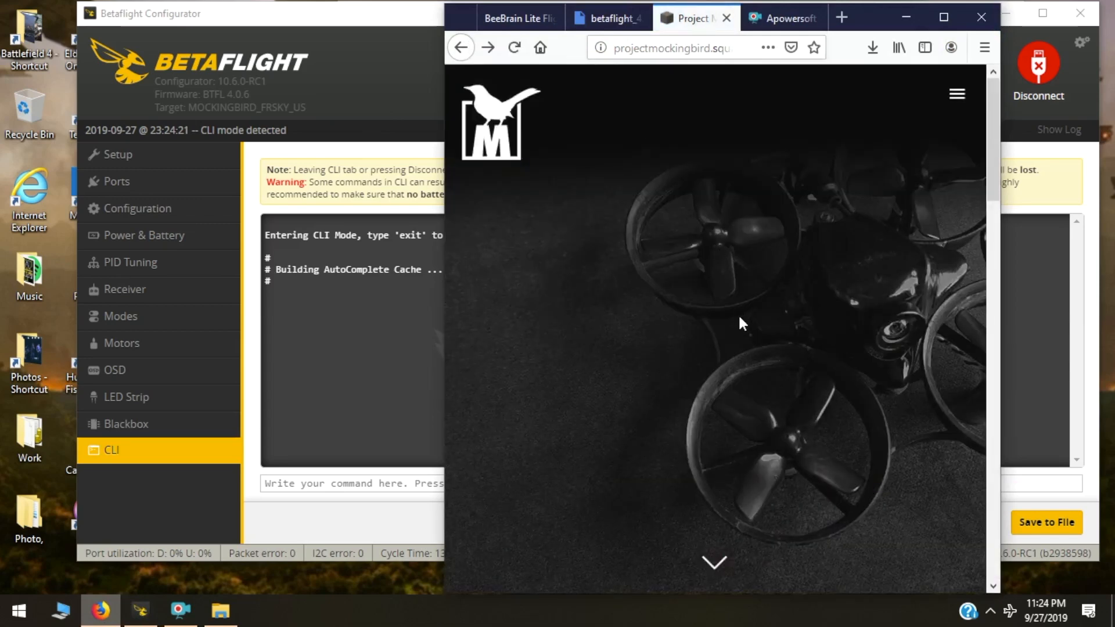
scroll(741, 322, "down", 10)
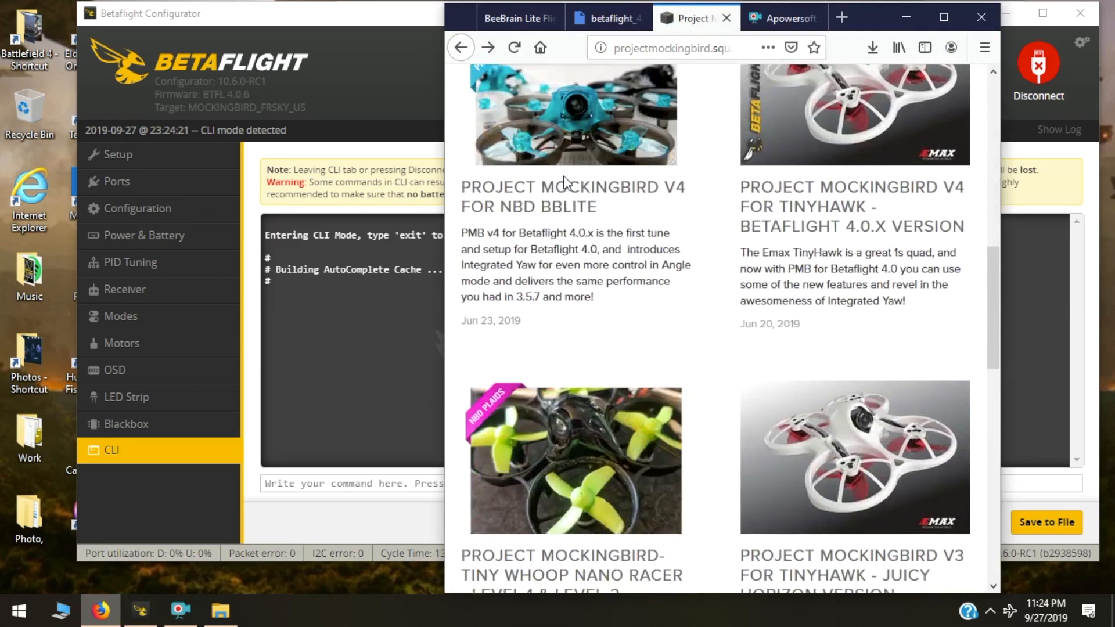
left_click(561, 128)
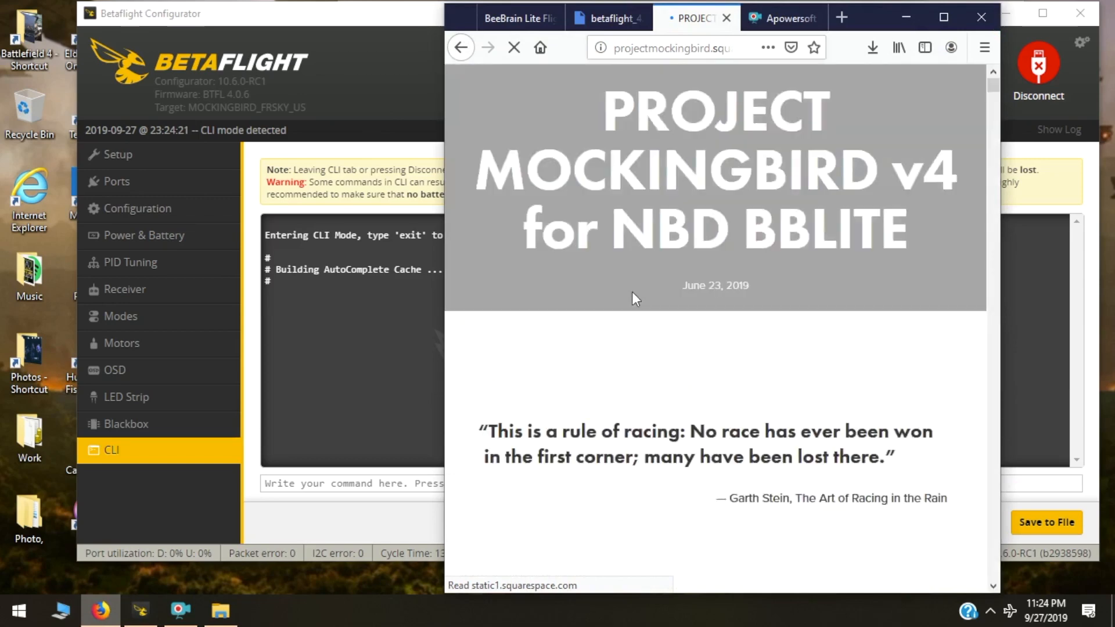
Read the article's sections on flashing, Betaflight configuration, Horizon Strength and Transition, and the D Min and Anti Gravity settings.
scroll(697, 444, "down", 15)
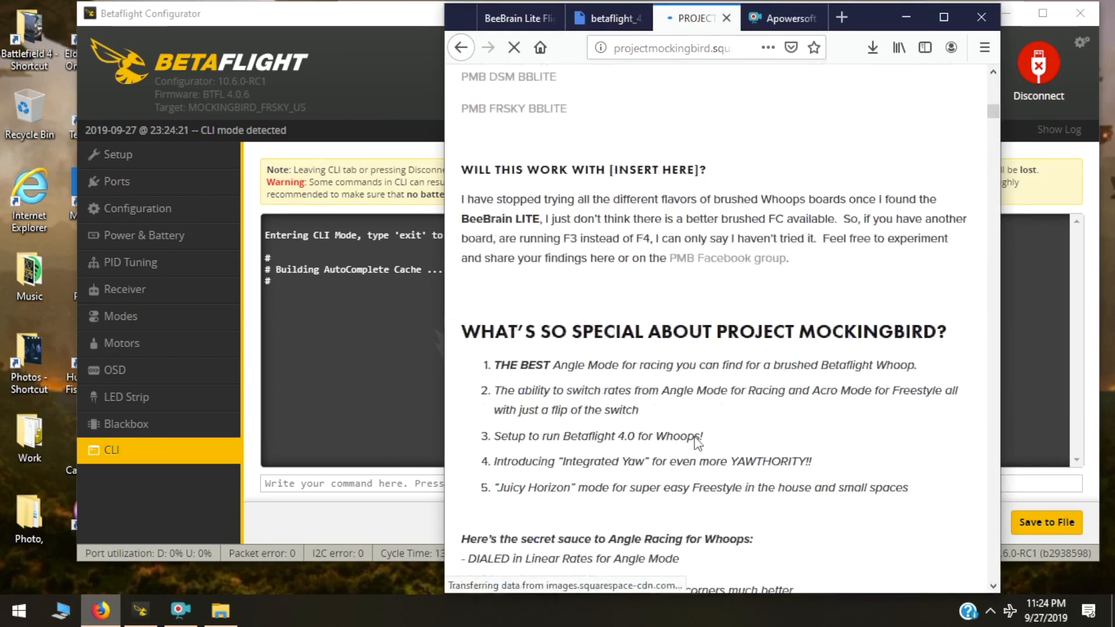
scroll(695, 439, "down", 15)
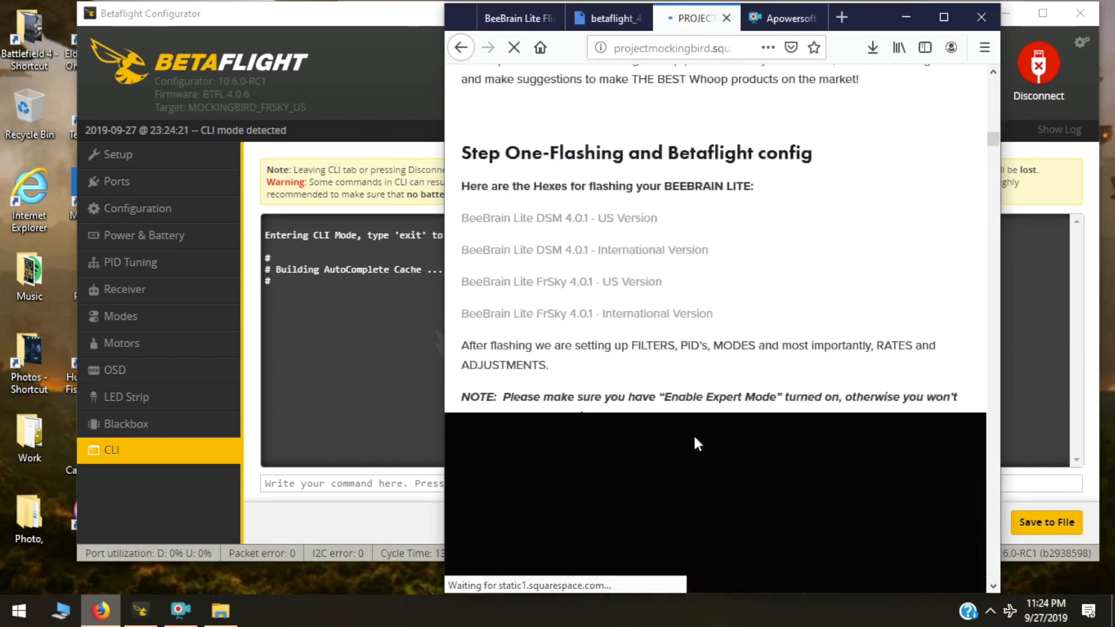
scroll(696, 444, "down", 5)
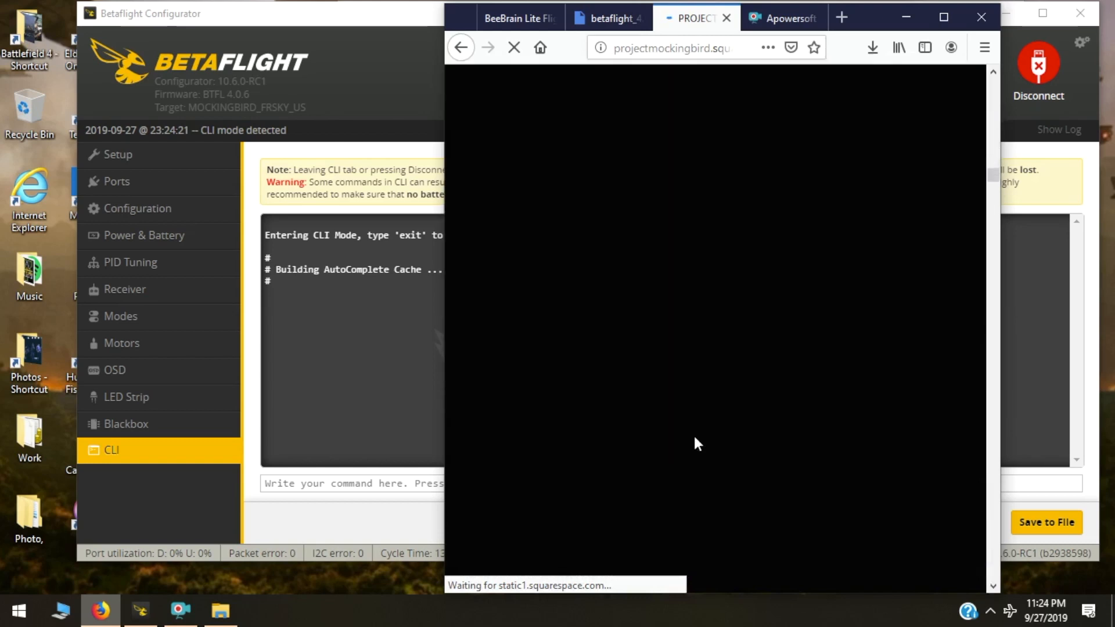
scroll(695, 439, "down", 5)
left_click_drag(996, 228, 1004, 471)
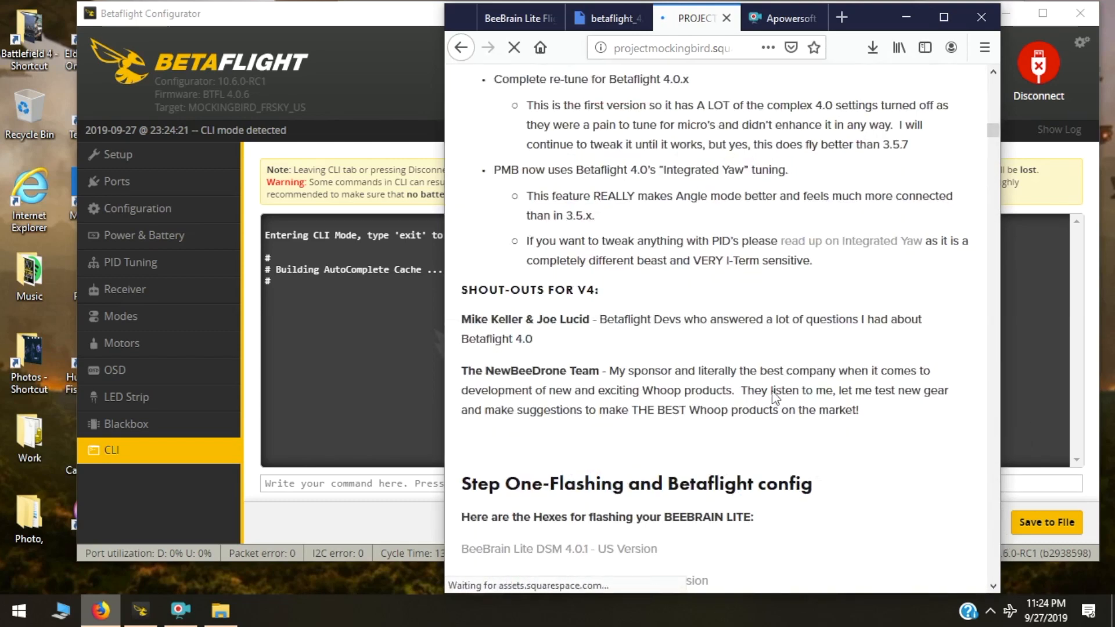
scroll(772, 390, "up", 2)
scroll(771, 392, "down", 12)
scroll(776, 312, "down", 20)
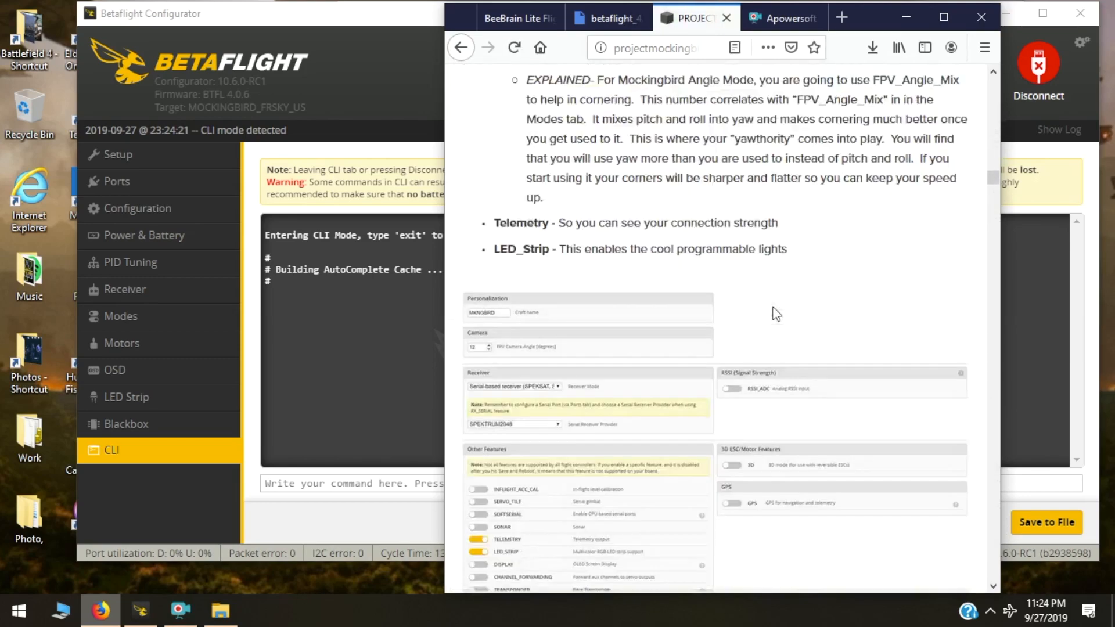
scroll(775, 305, "down", 20)
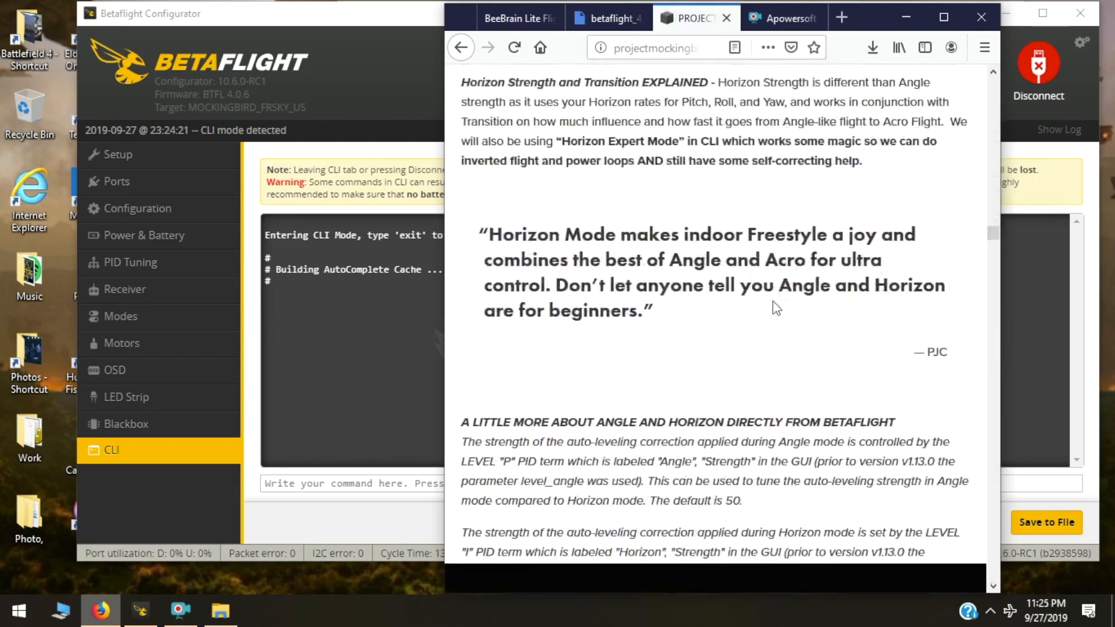
scroll(774, 300, "down", 15)
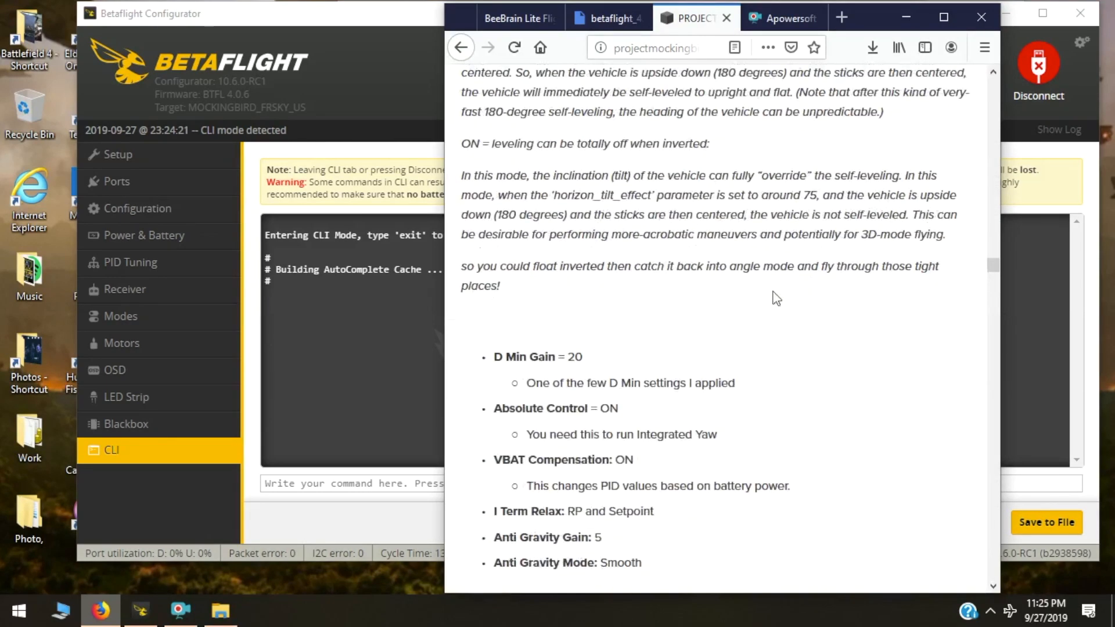
scroll(776, 297, "up", 8)
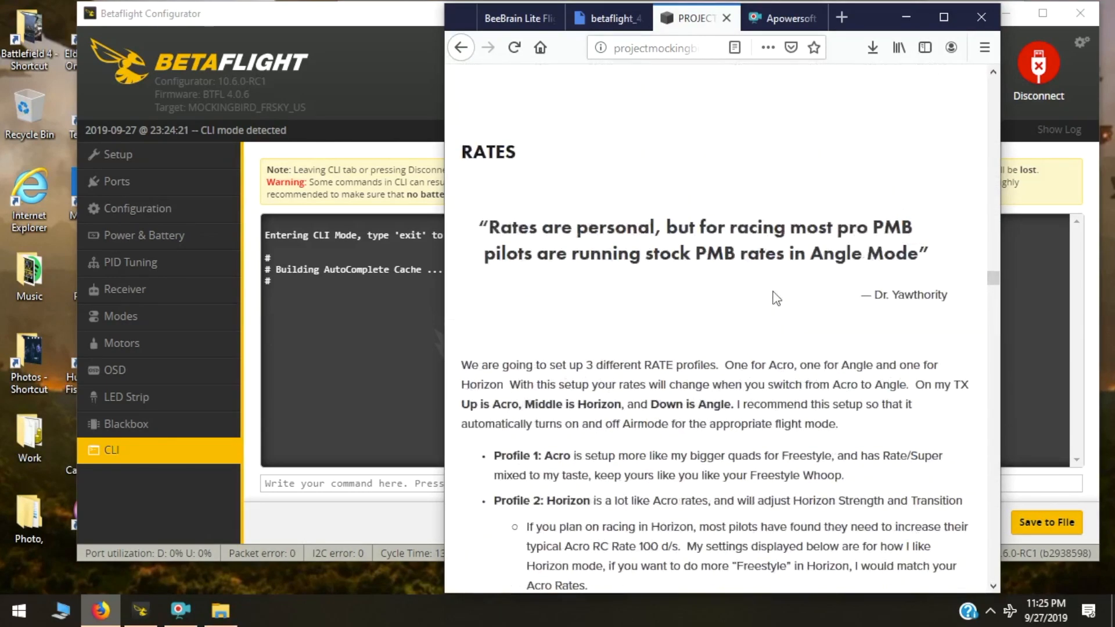
scroll(776, 299, "up", 3)
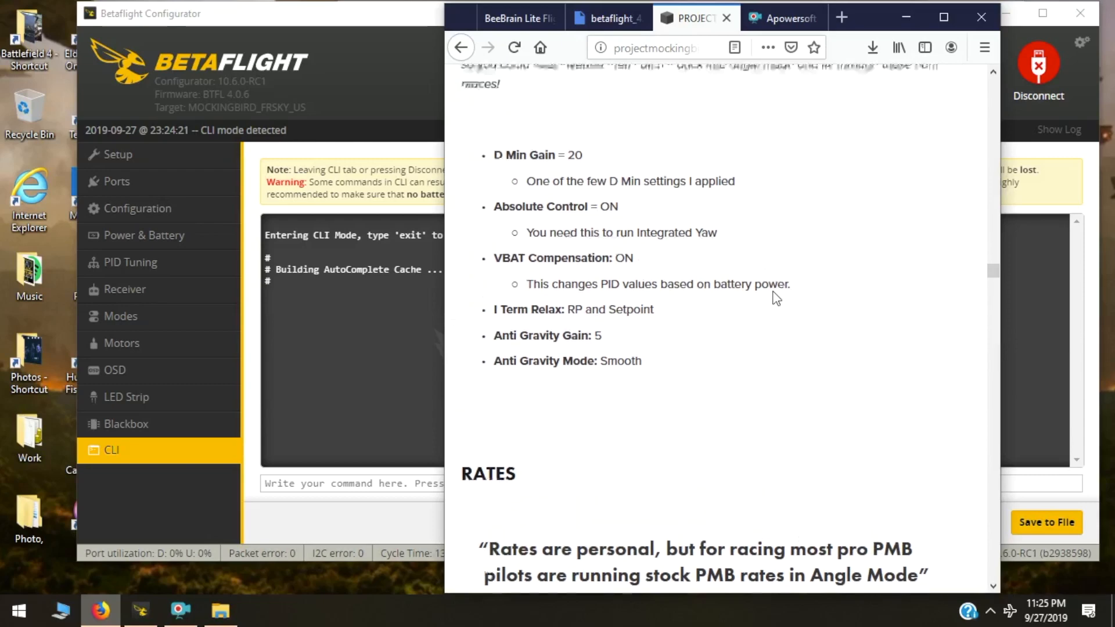
Examine the article's rate profiles for Acro and Angle and its reference ranges for the flight modes.
scroll(776, 299, "down", 4)
scroll(776, 299, "down", 12)
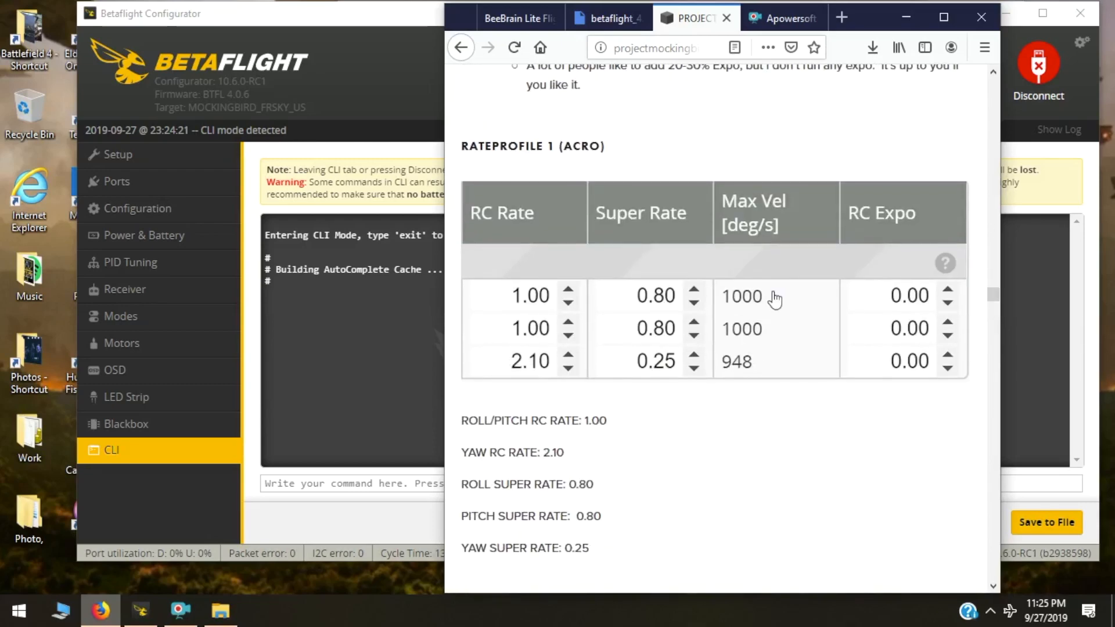
scroll(776, 299, "down", 5)
scroll(776, 299, "down", 7)
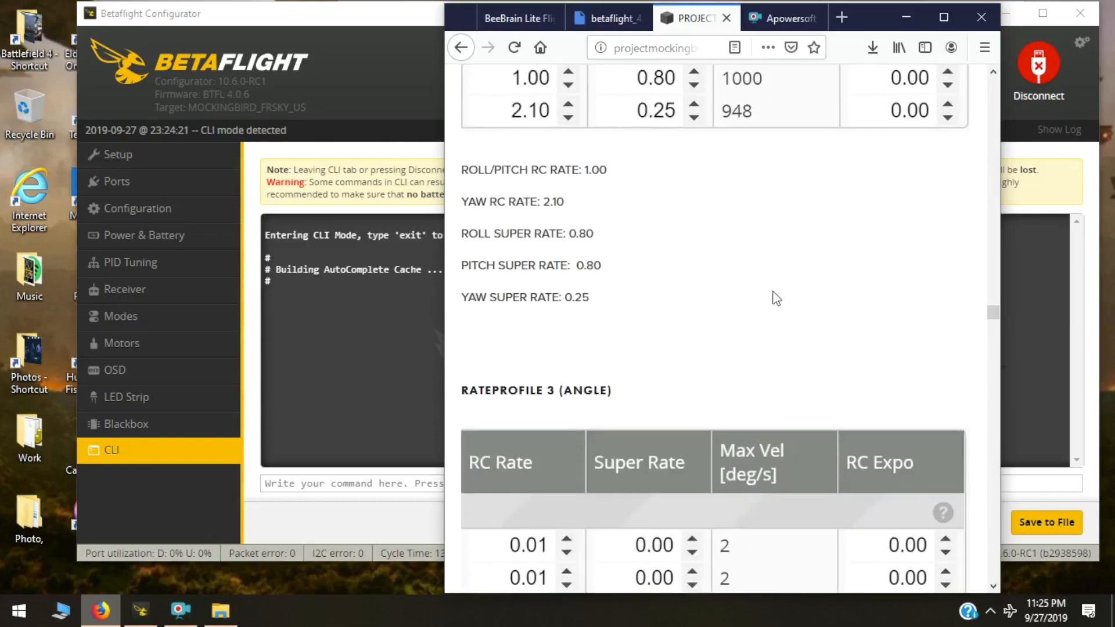
scroll(776, 299, "down", 10)
scroll(773, 293, "down", 15)
scroll(773, 298, "up", 10)
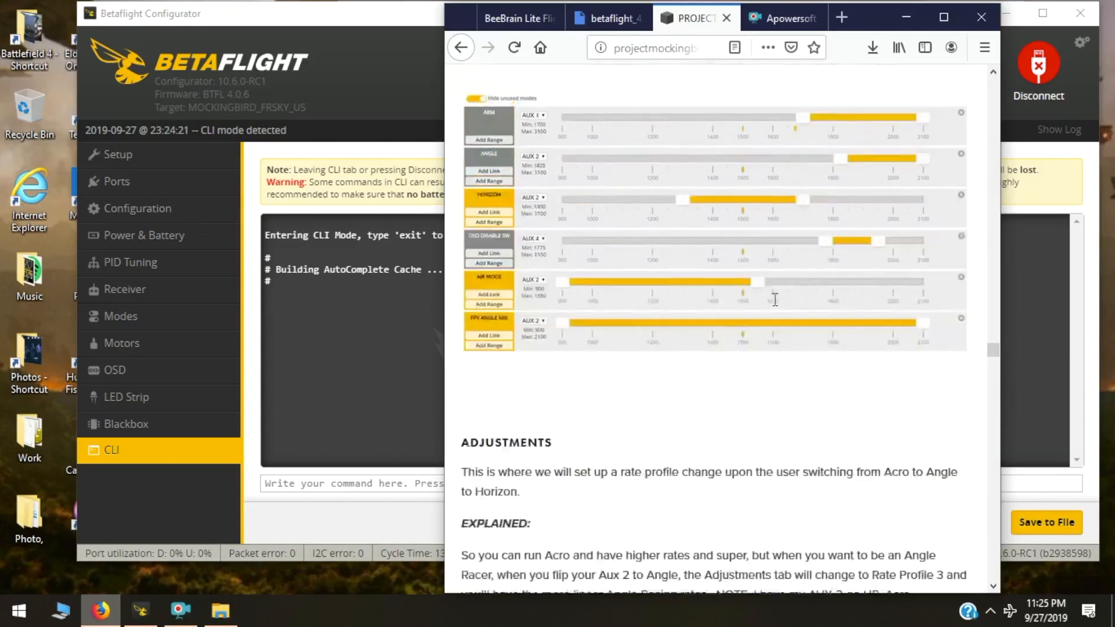
scroll(775, 299, "up", 2)
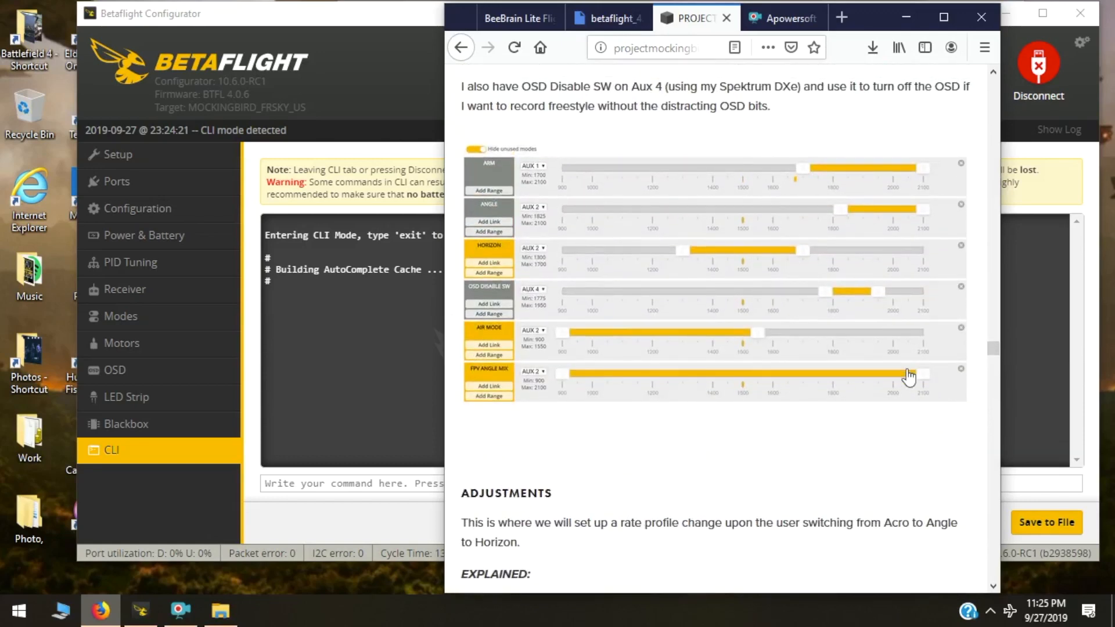
Read the article's rate profile adjustment and Step Three CLI settings, from airmode_start_throttle_percent through use_integrated_yaw.
scroll(779, 446, "down", 12)
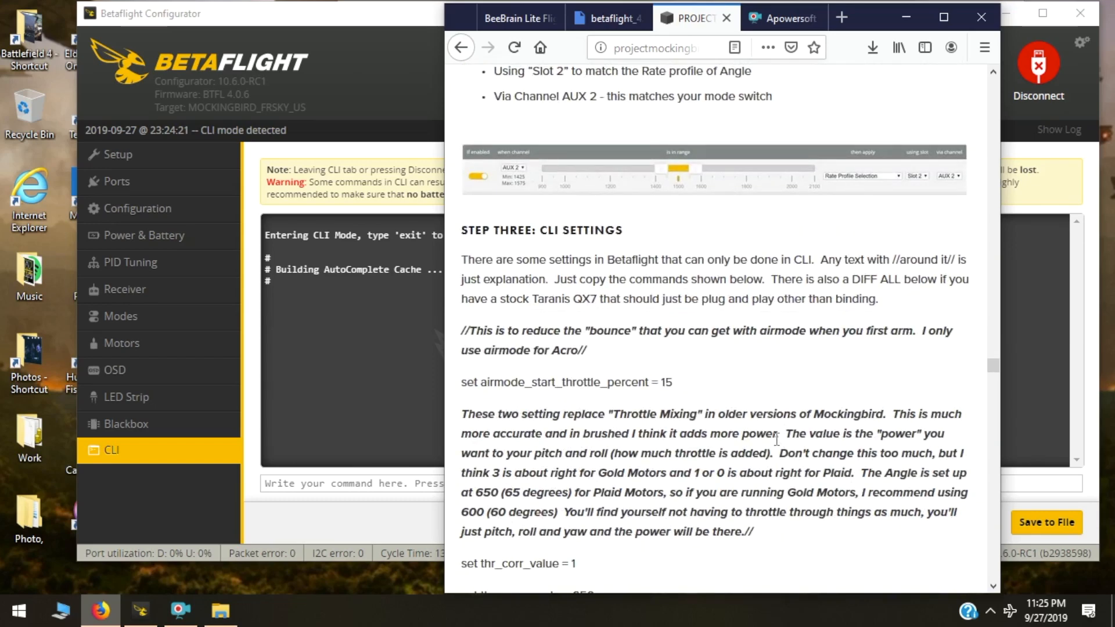
scroll(777, 440, "down", 5)
scroll(778, 447, "up", 2)
scroll(779, 446, "up", 2)
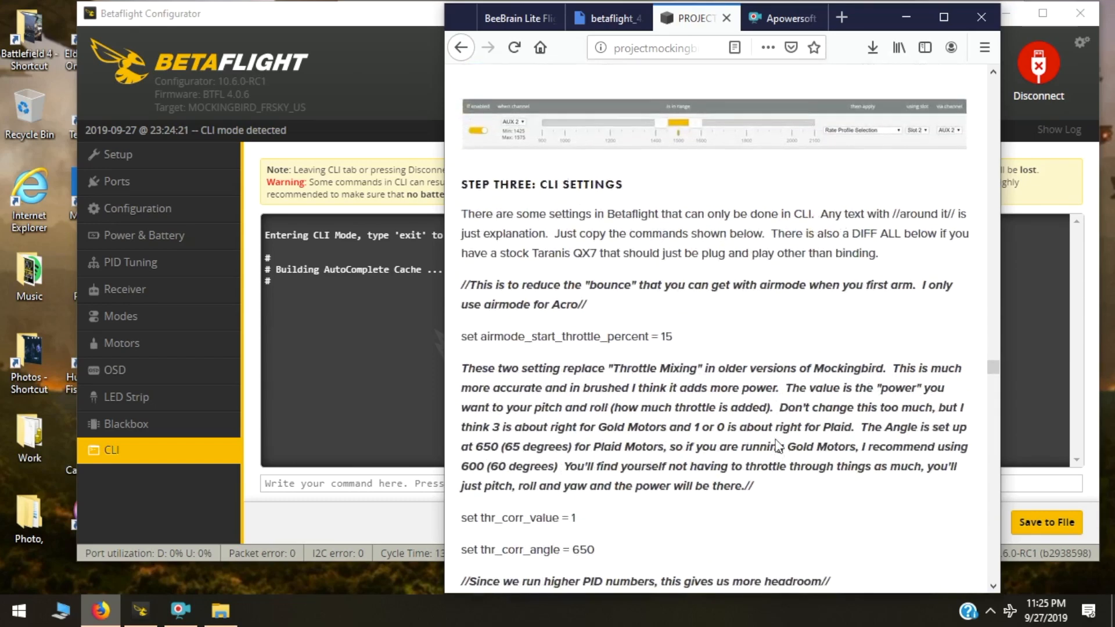
scroll(779, 447, "up", 1)
scroll(779, 447, "up", 2)
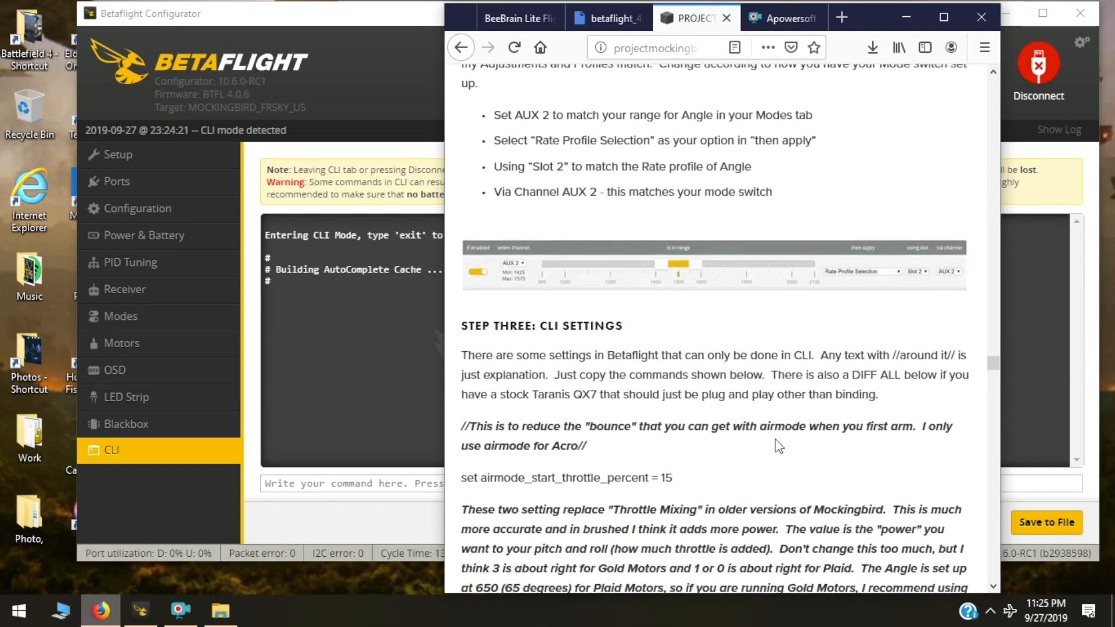
scroll(778, 446, "down", 5)
scroll(779, 447, "down", 8)
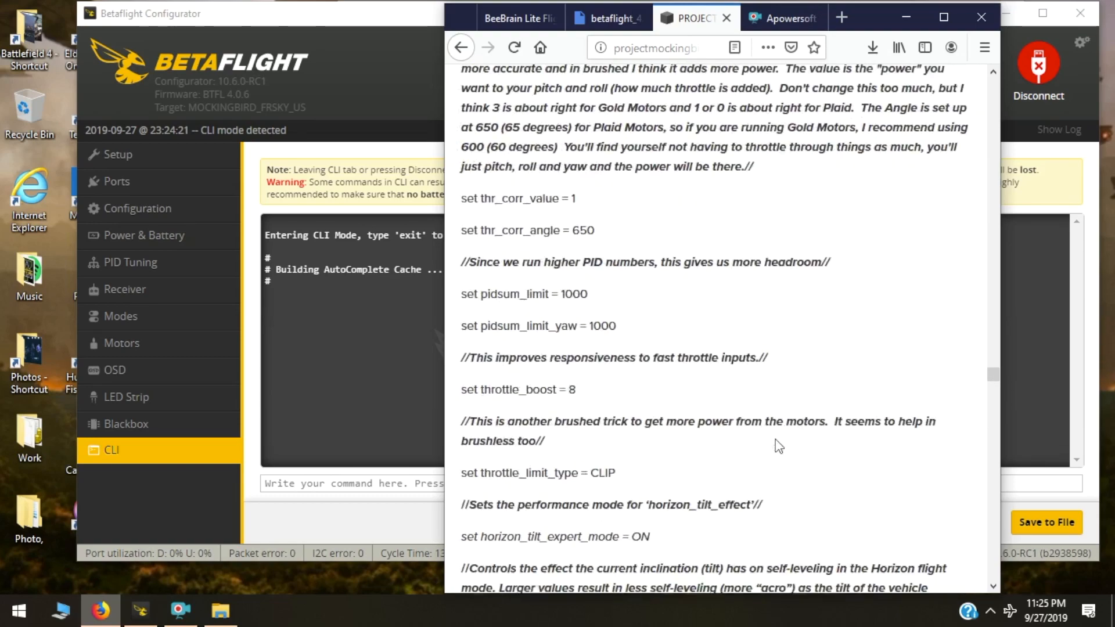
scroll(776, 439, "down", 8)
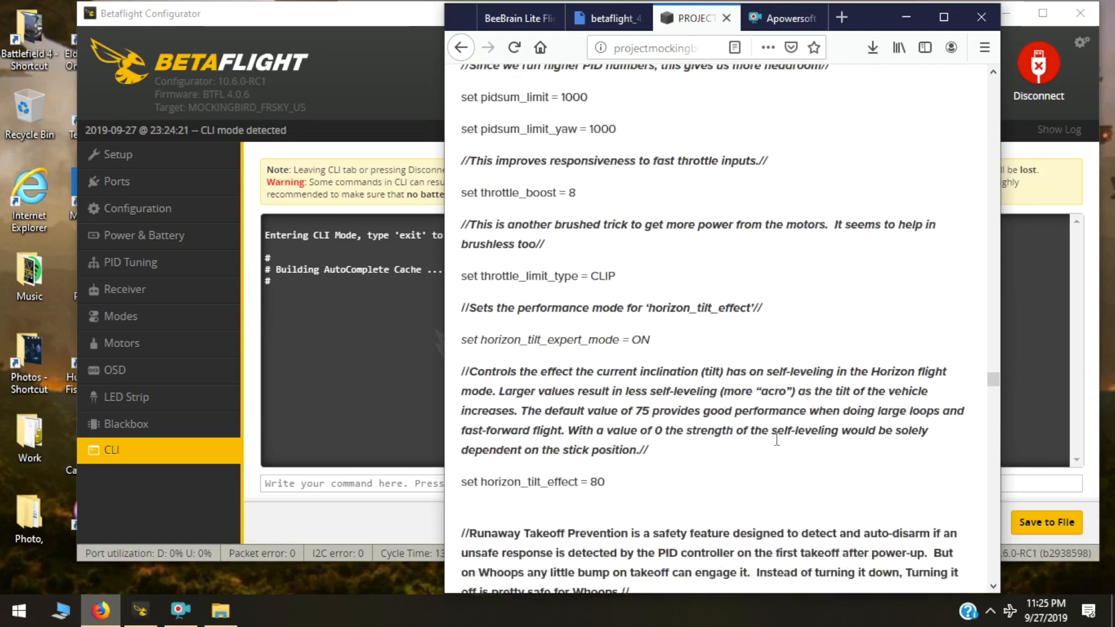
scroll(776, 439, "down", 20)
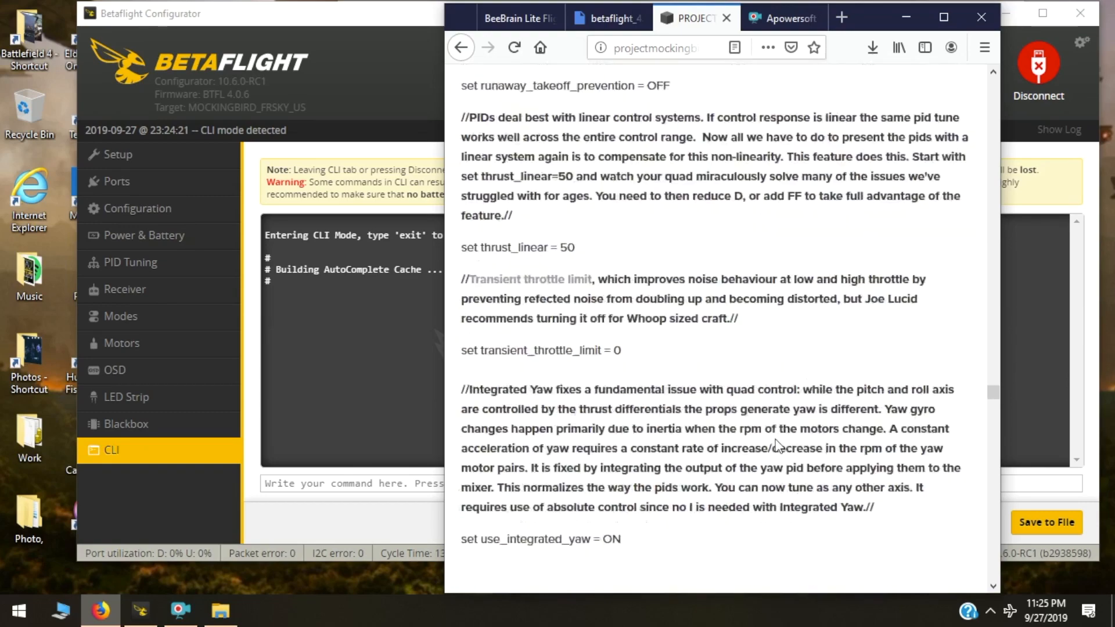
Copy the article's BeeBrain Lite diff for Plaid motors, from "# version" through "# save configuration".
scroll(777, 447, "down", 12)
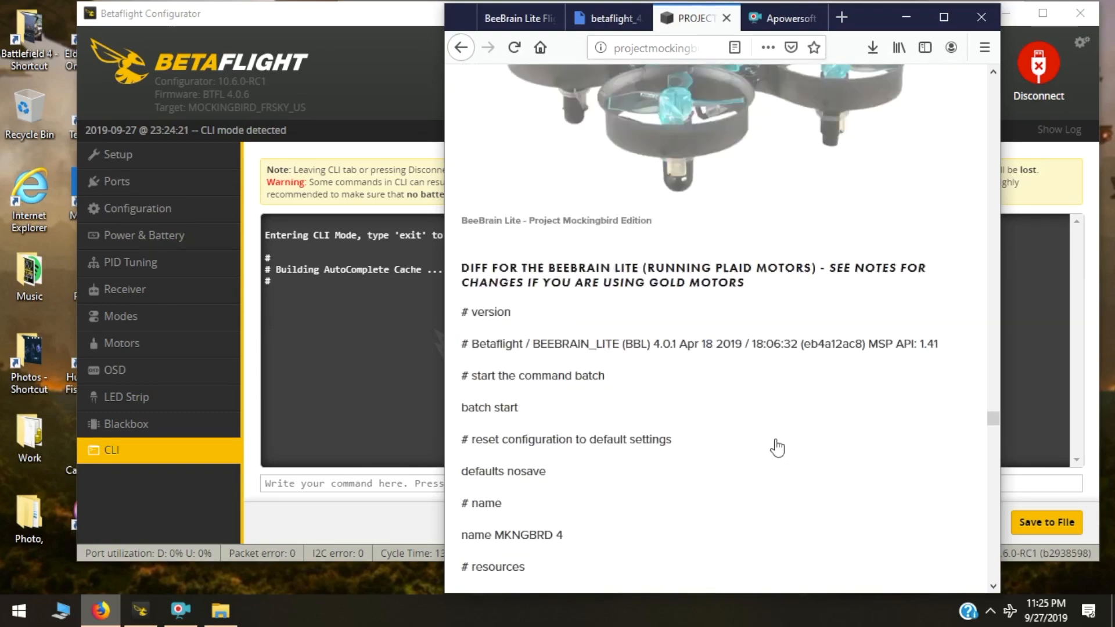
scroll(778, 446, "up", 5)
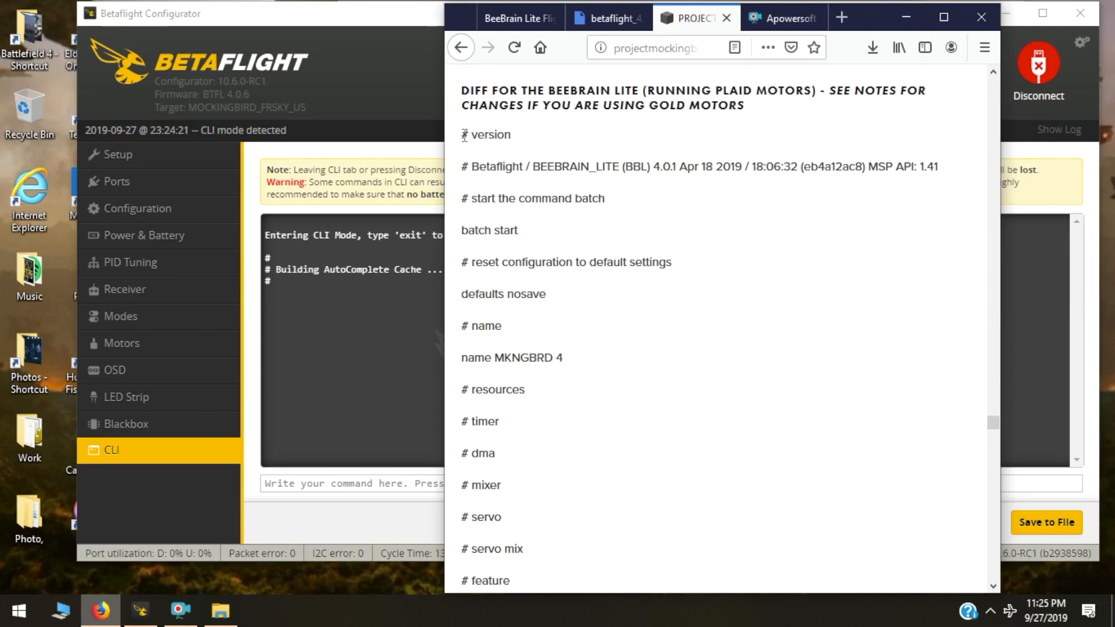
left_click_drag(466, 137, 633, 299)
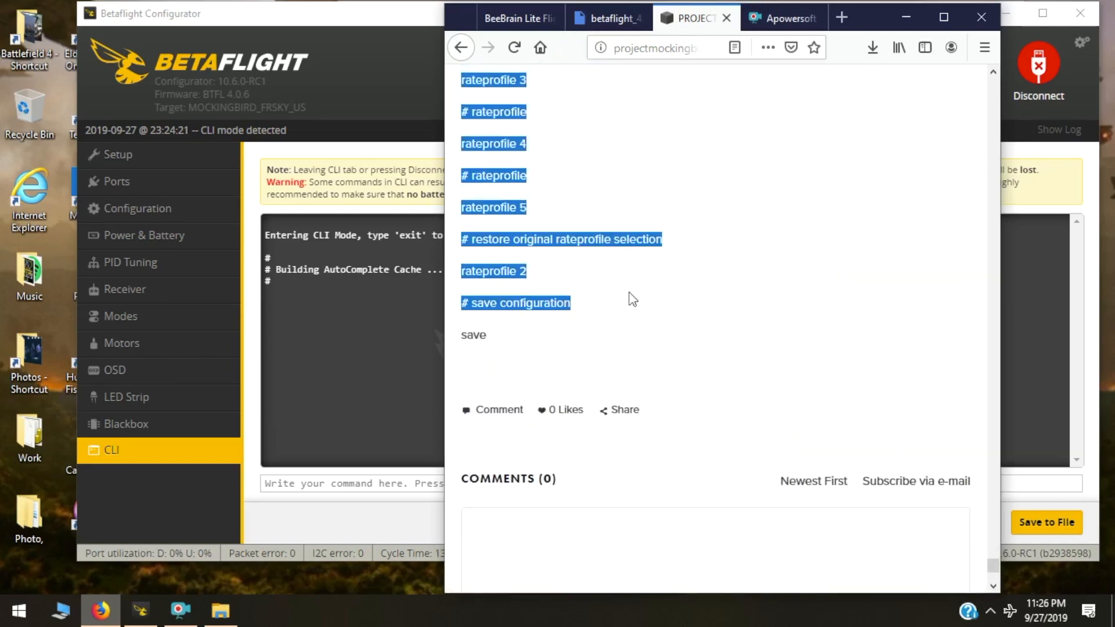
right_click(512, 308)
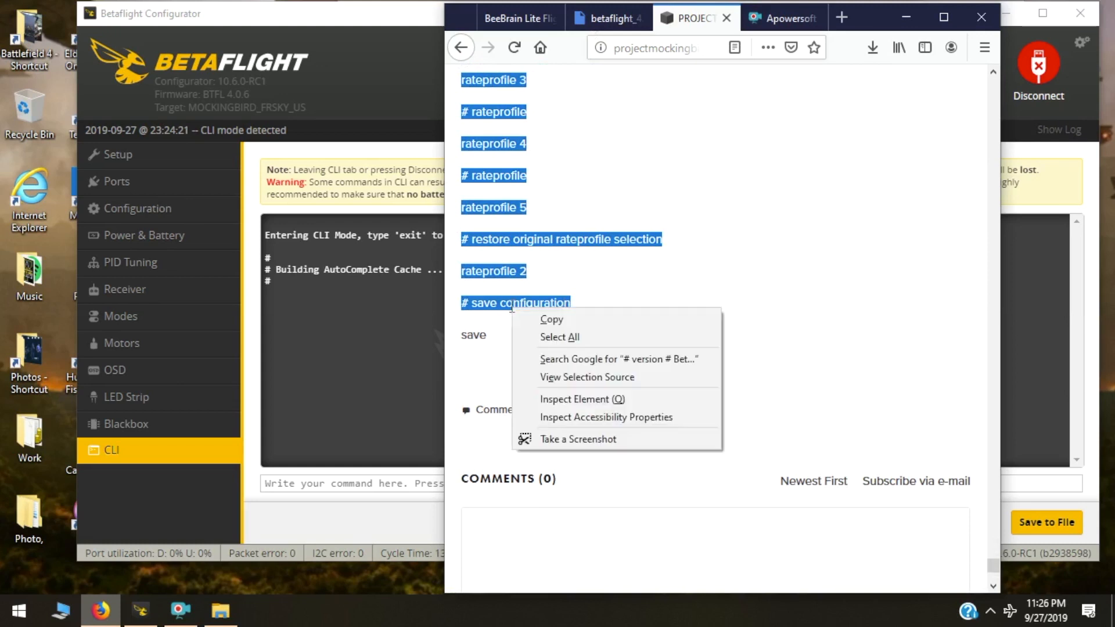
left_click(553, 320)
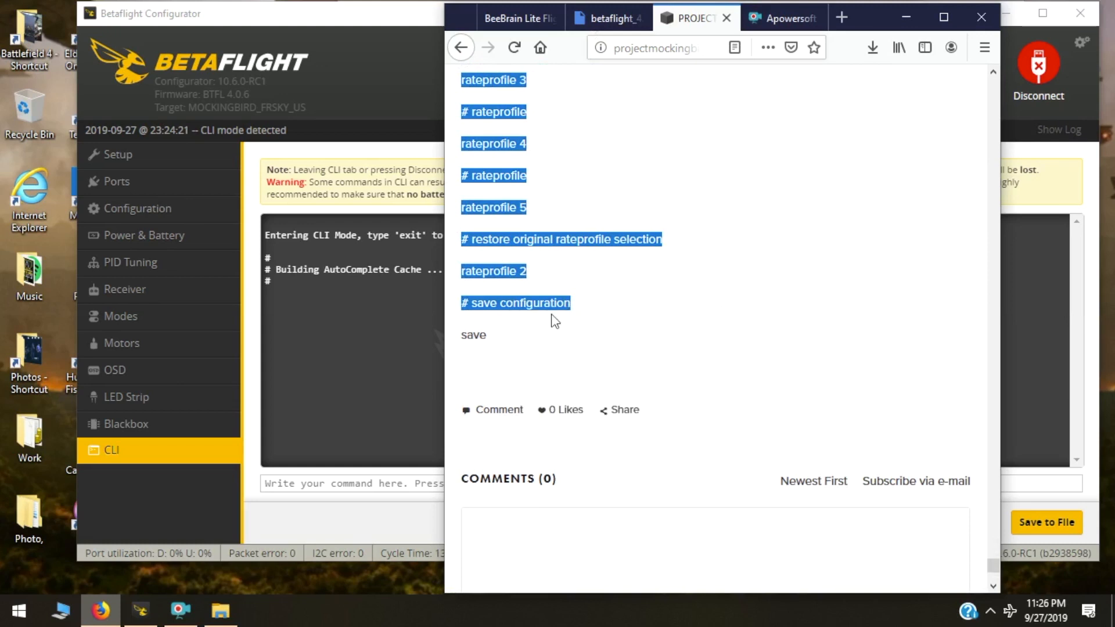
Switch to Betaflight Configurator, run the copied diff in the CLI, and store the configuration with the save command.
left_click(306, 483)
right_click(306, 483)
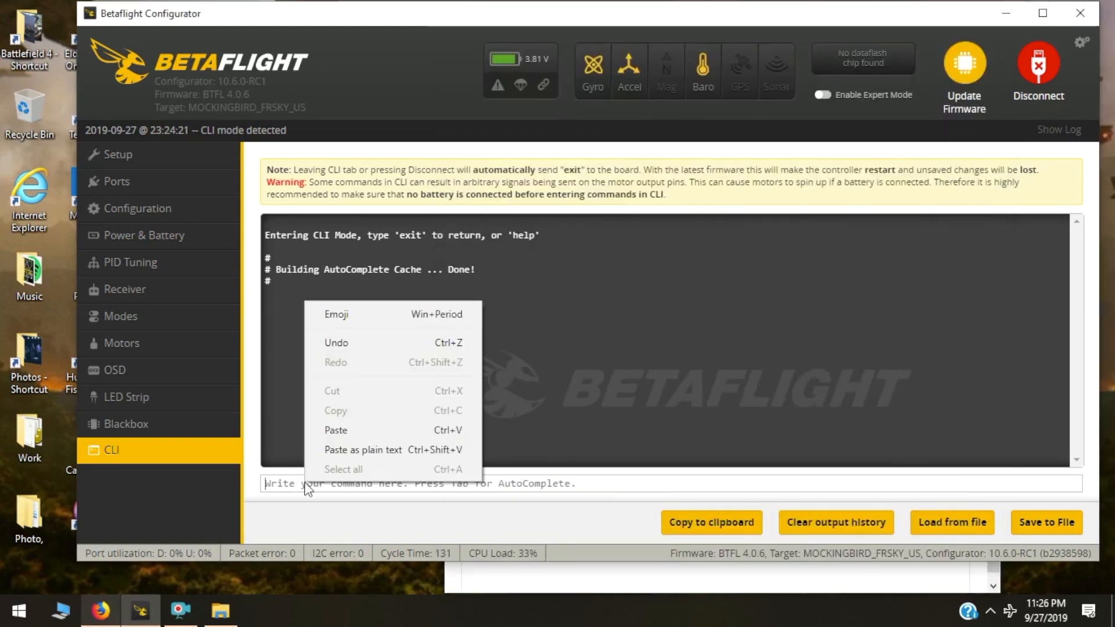
left_click(342, 430)
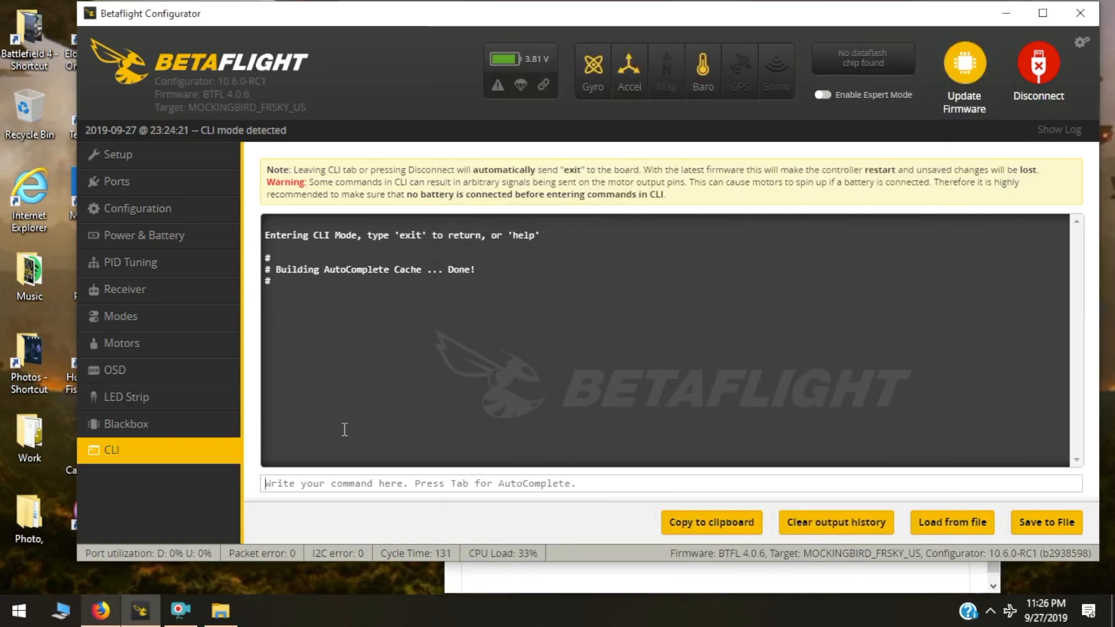
key("Return")
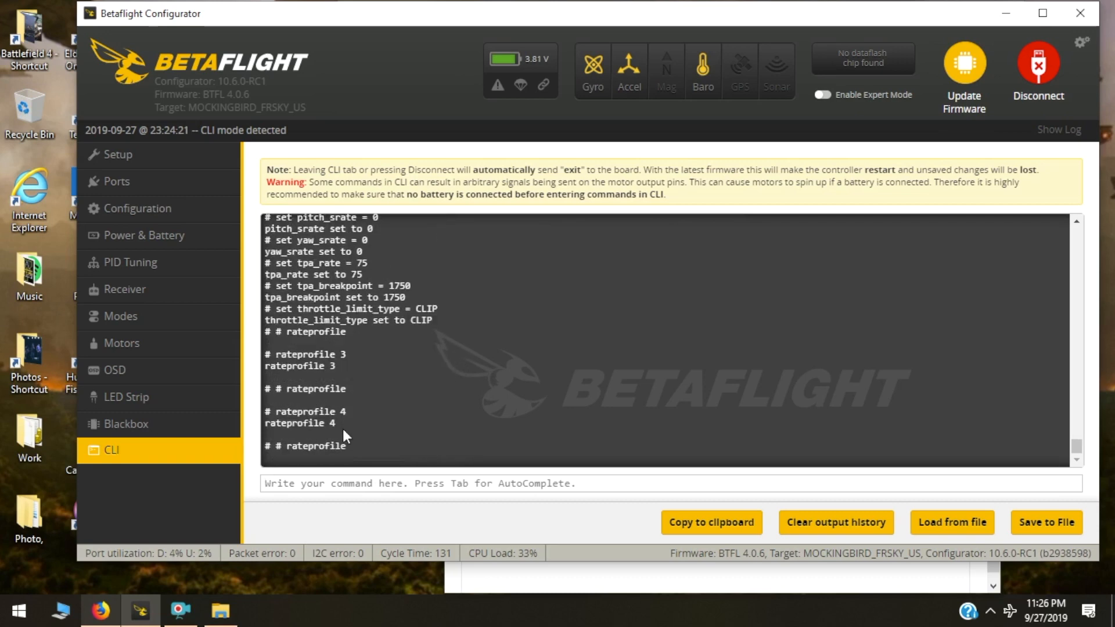
type("save")
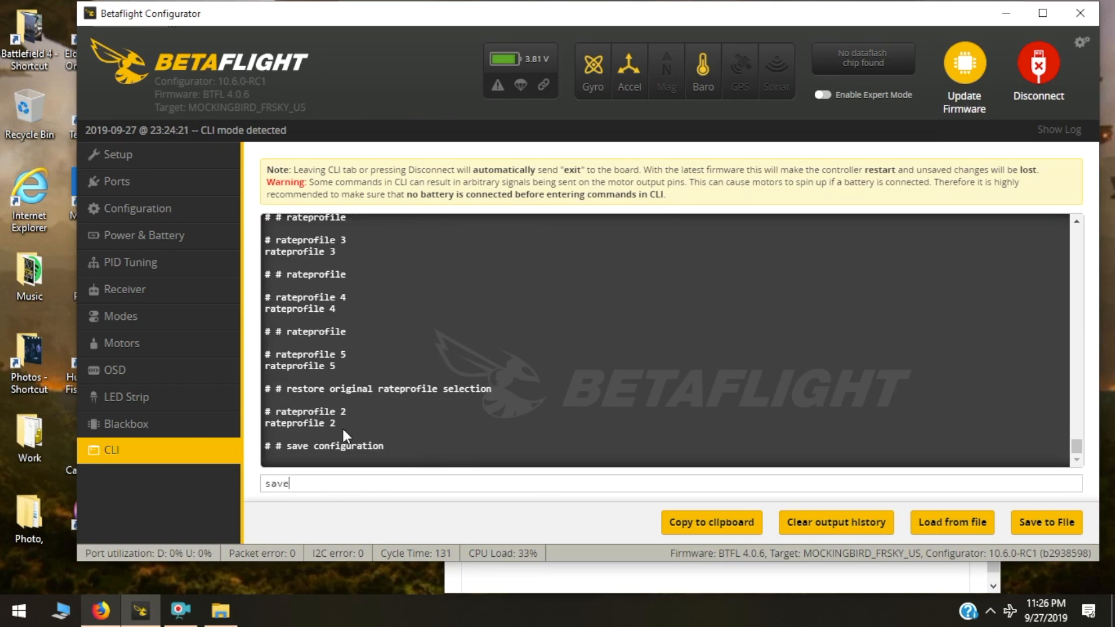
key("Return")
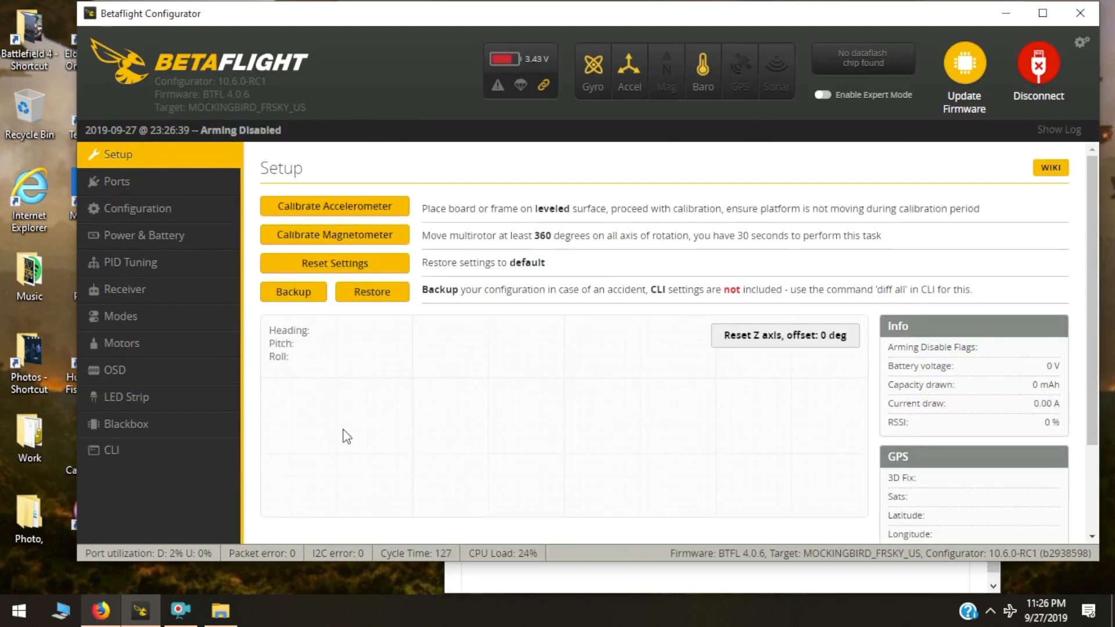
Review the mode ranges for Arm, Angle, Horizon, OSD Disable SW, Air Mode and FPV Angle Mix.
left_click(122, 317)
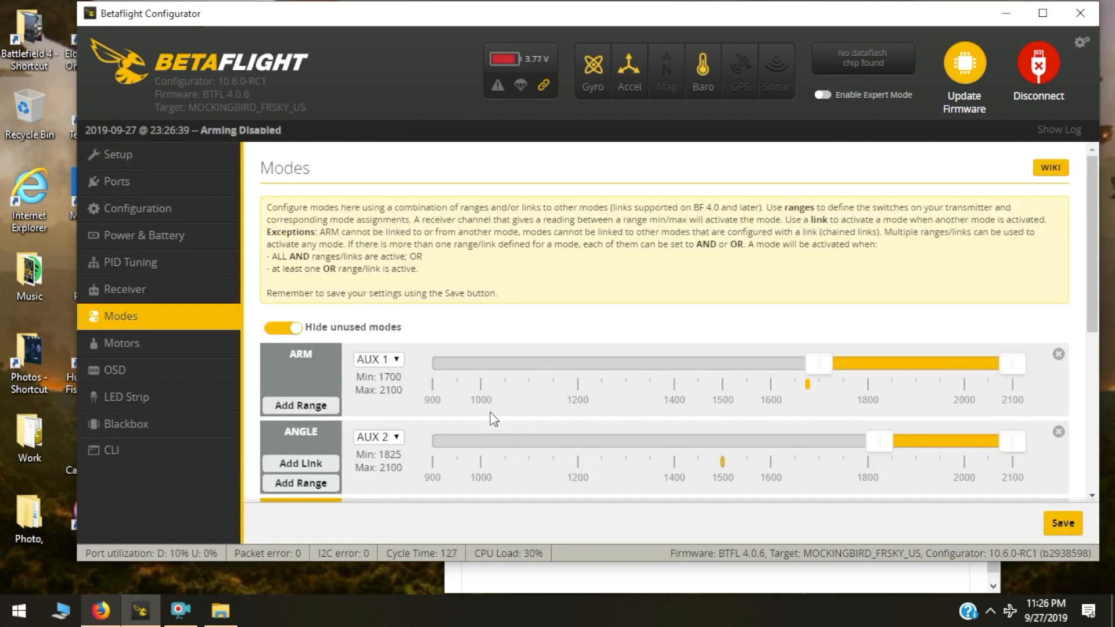
scroll(494, 418, "down", 2)
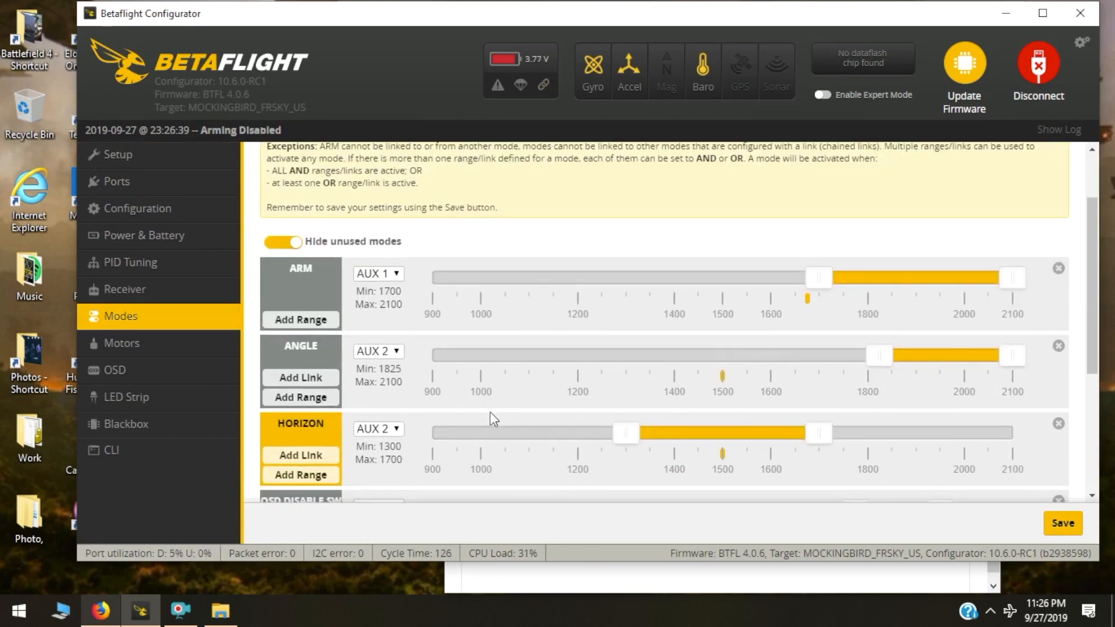
scroll(493, 418, "down", 5)
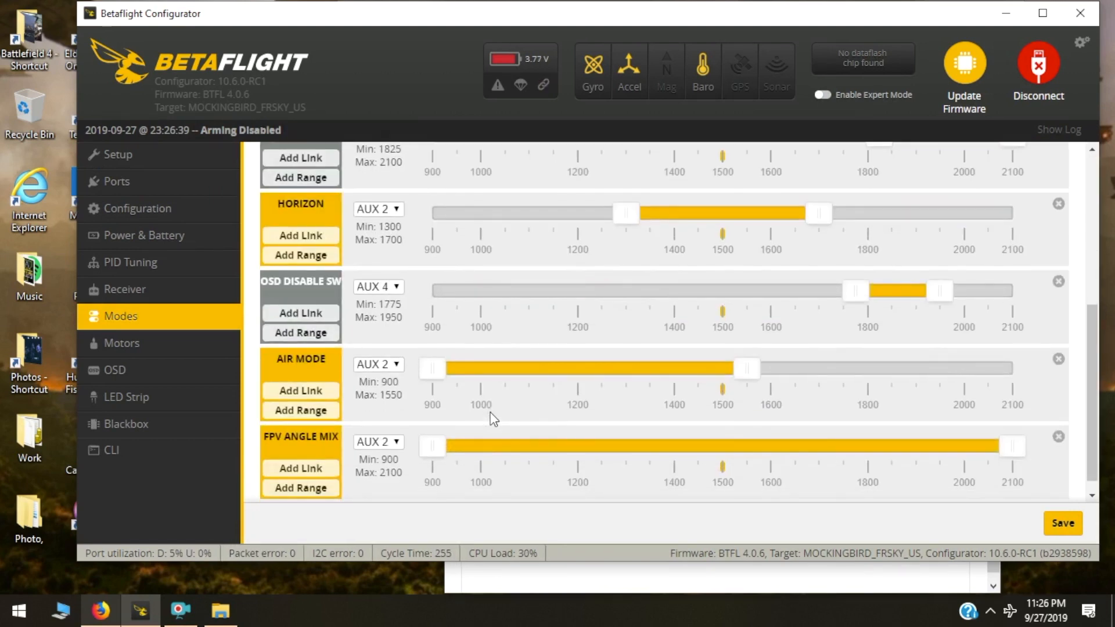
scroll(494, 418, "down", 1)
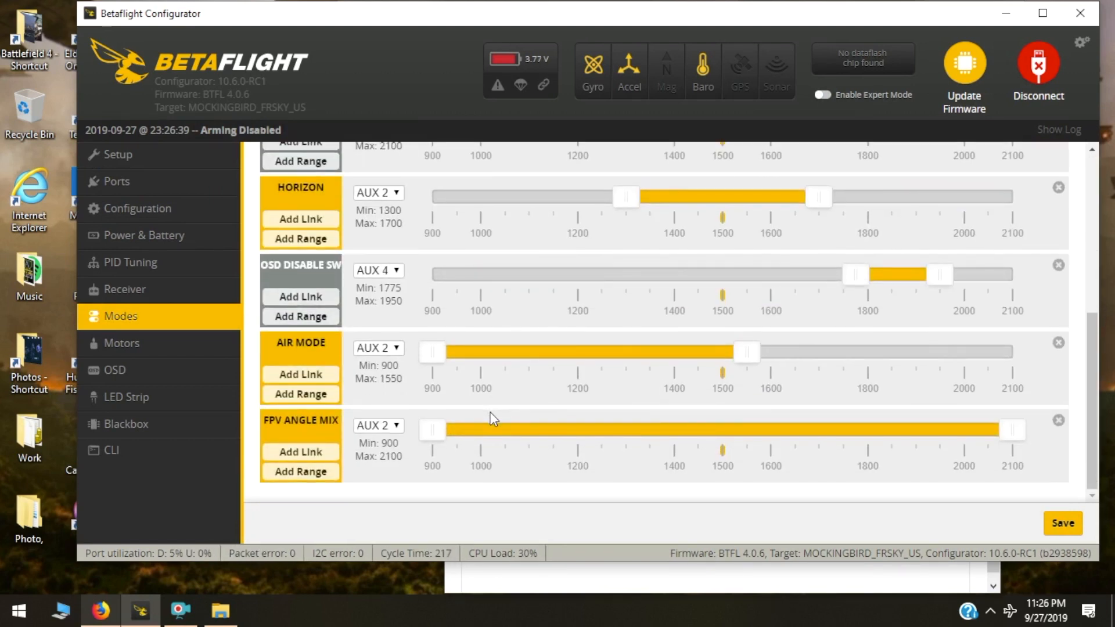
scroll(490, 412, "up", 1)
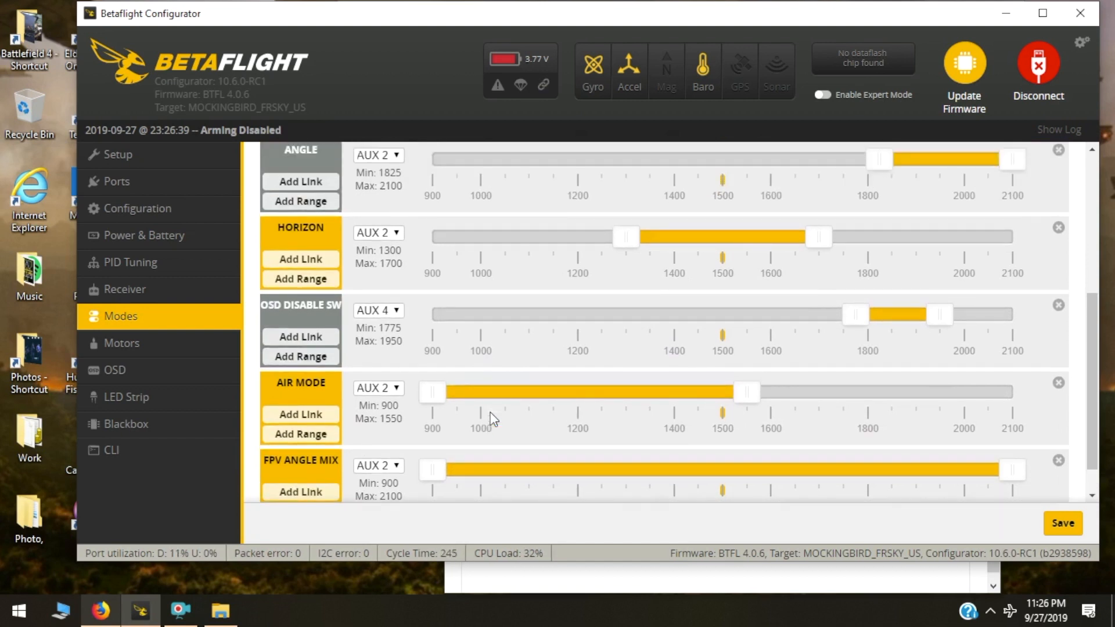
scroll(493, 418, "up", 7)
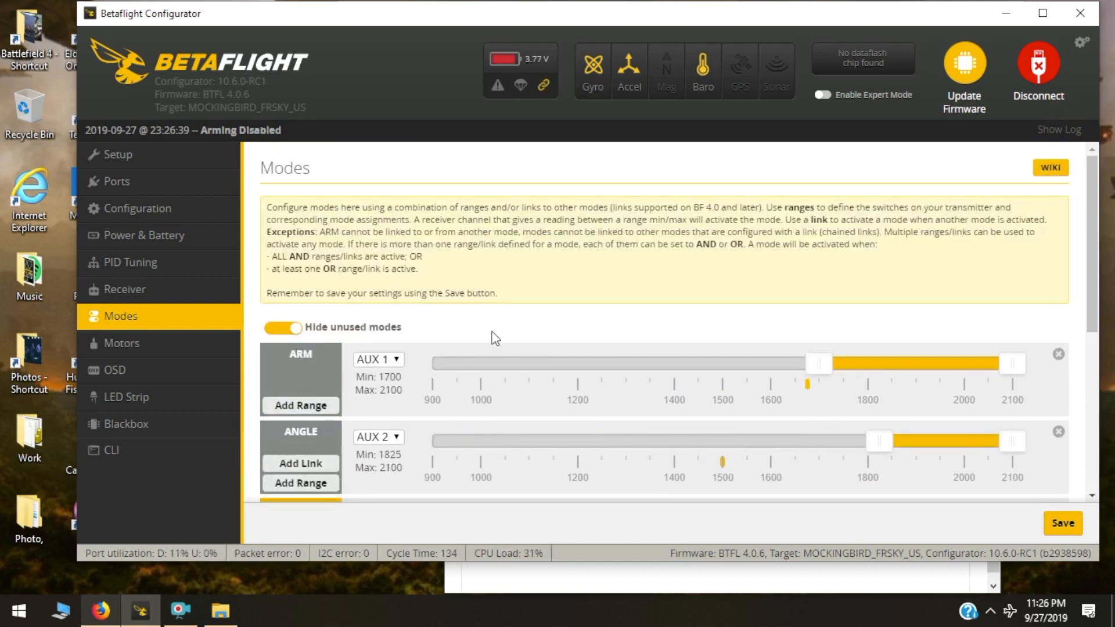
Review the PID values, Angle/Horizon settings and PID controller options of Profile 3, plus the rates and throttle settings of Rateprofile 3.
left_click(123, 263)
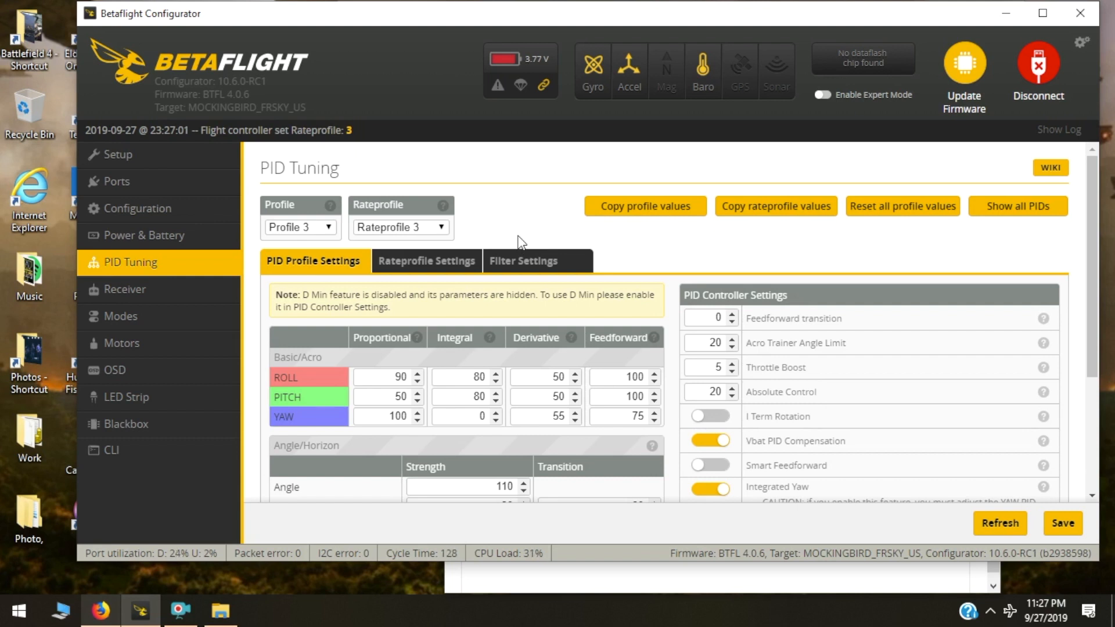
scroll(519, 242, "down", 2)
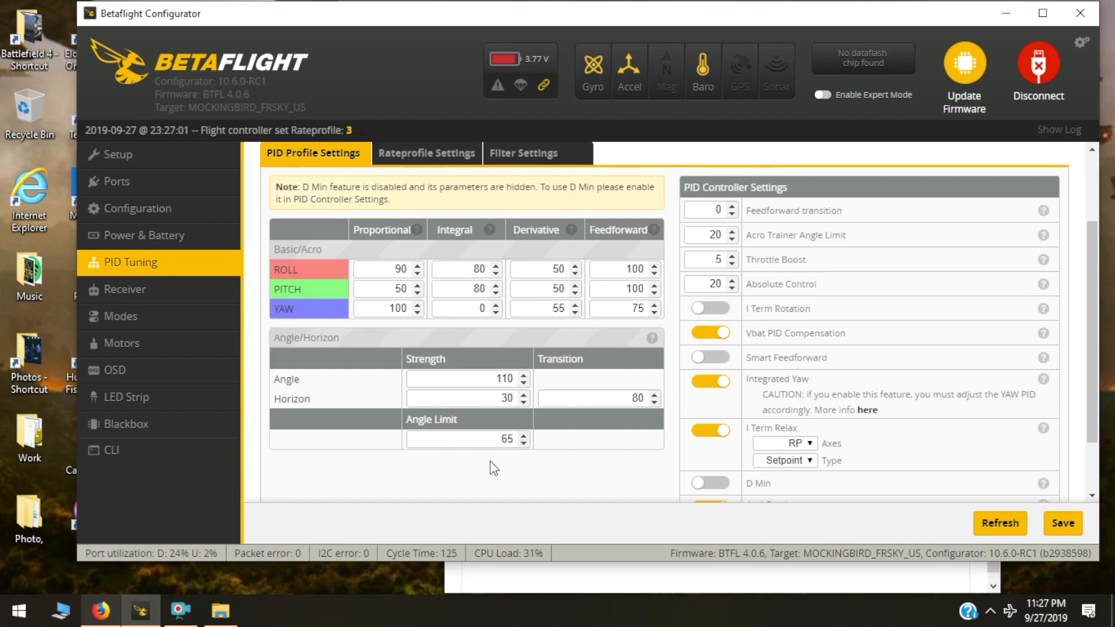
scroll(494, 468, "down", 2)
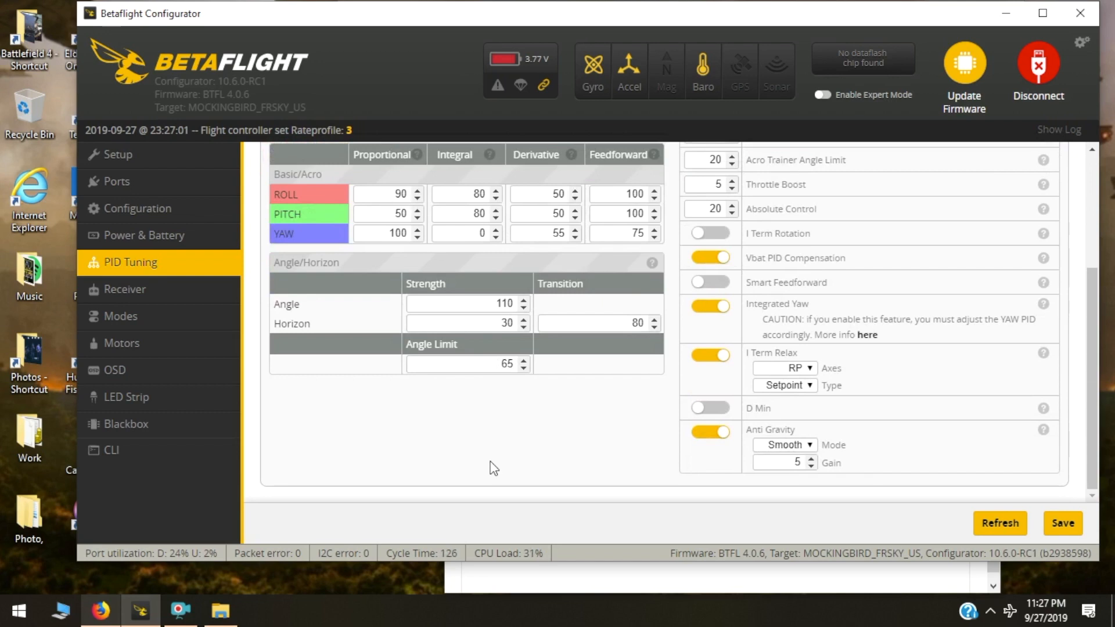
scroll(493, 468, "up", 3)
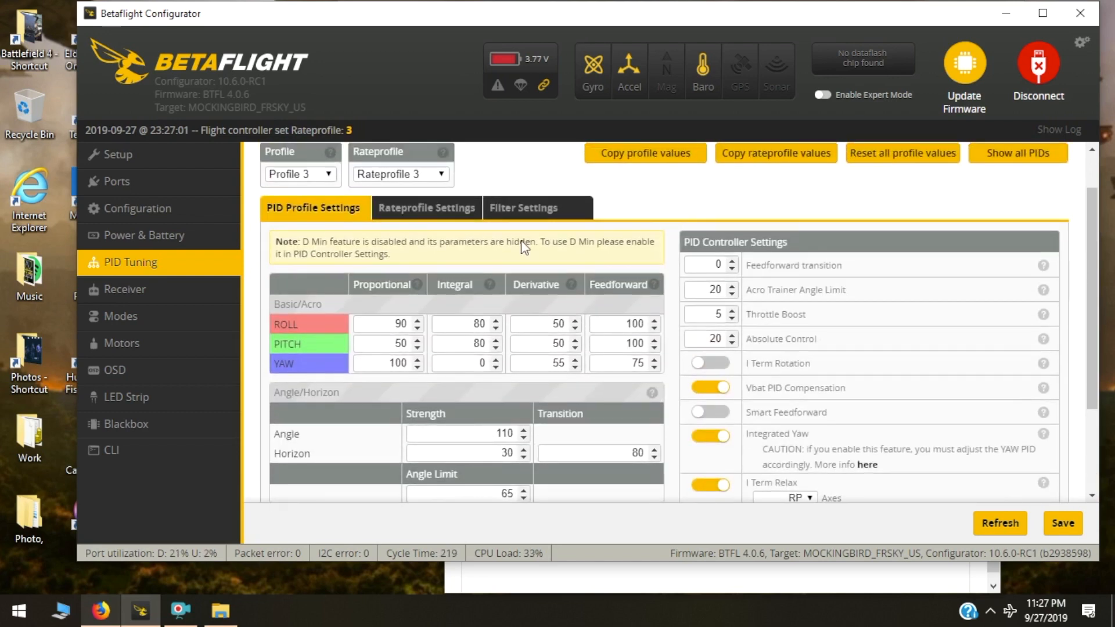
left_click(426, 213)
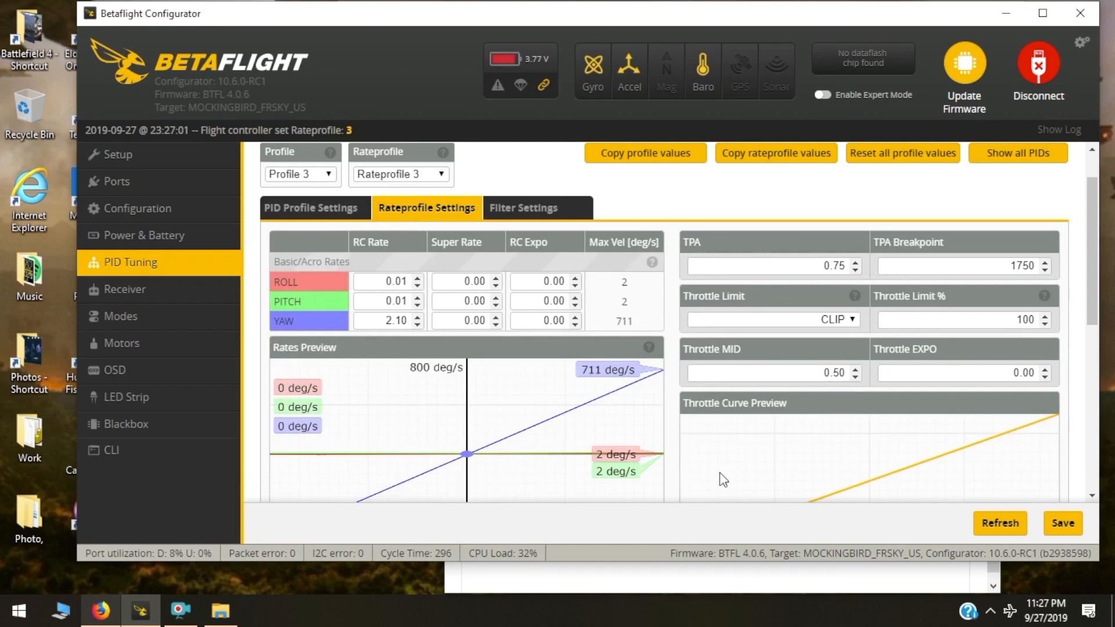
scroll(719, 472, "down", 3)
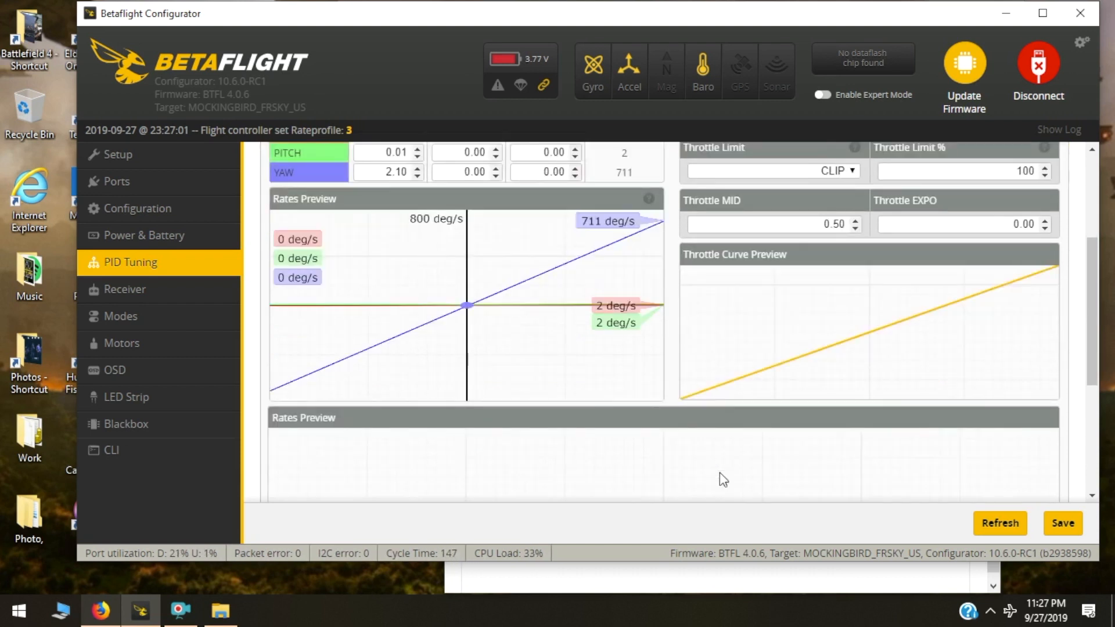
scroll(719, 472, "up", 2)
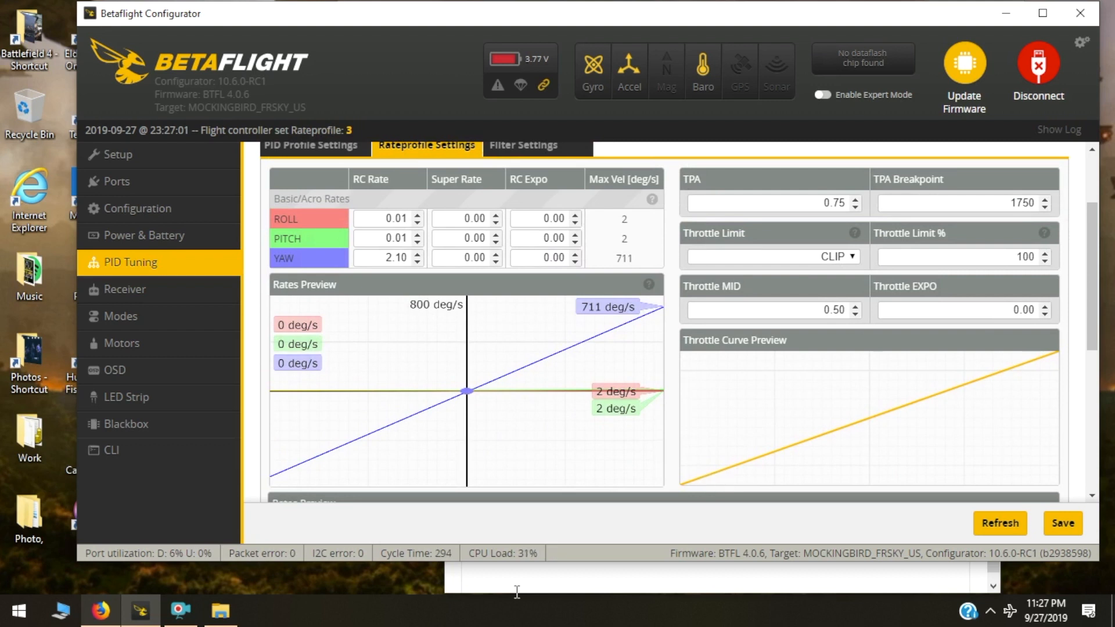
Switch to the Project Mockingbird article in Firefox and read the Rateprofile 2 and 3 rates, Angle Strength, Angle Limit and Modes sections.
left_click(513, 581)
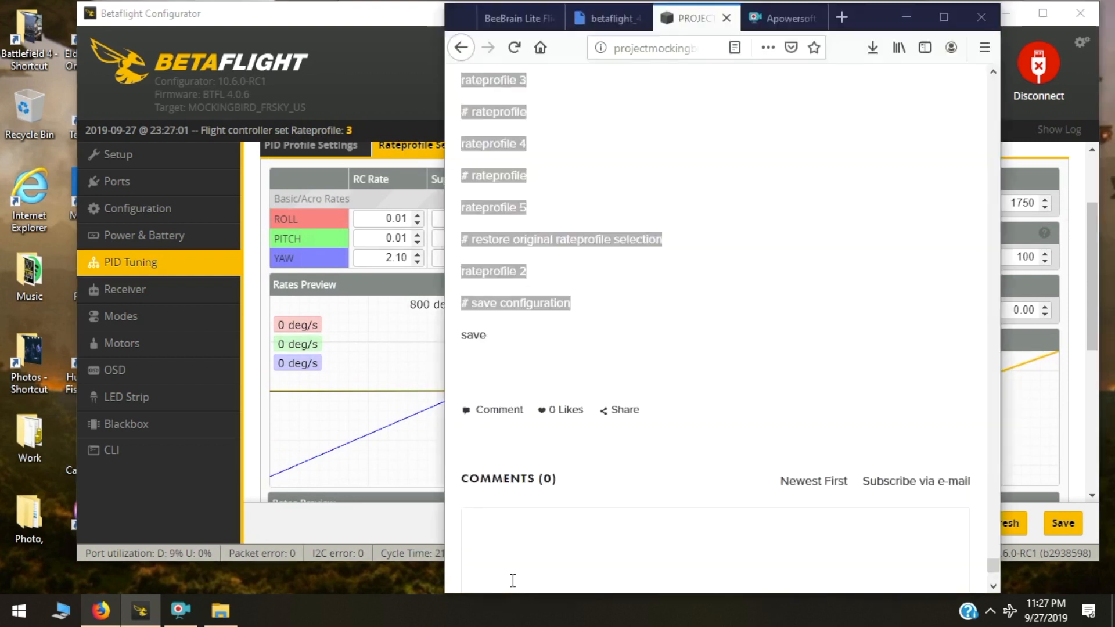
scroll(492, 353, "up", 20)
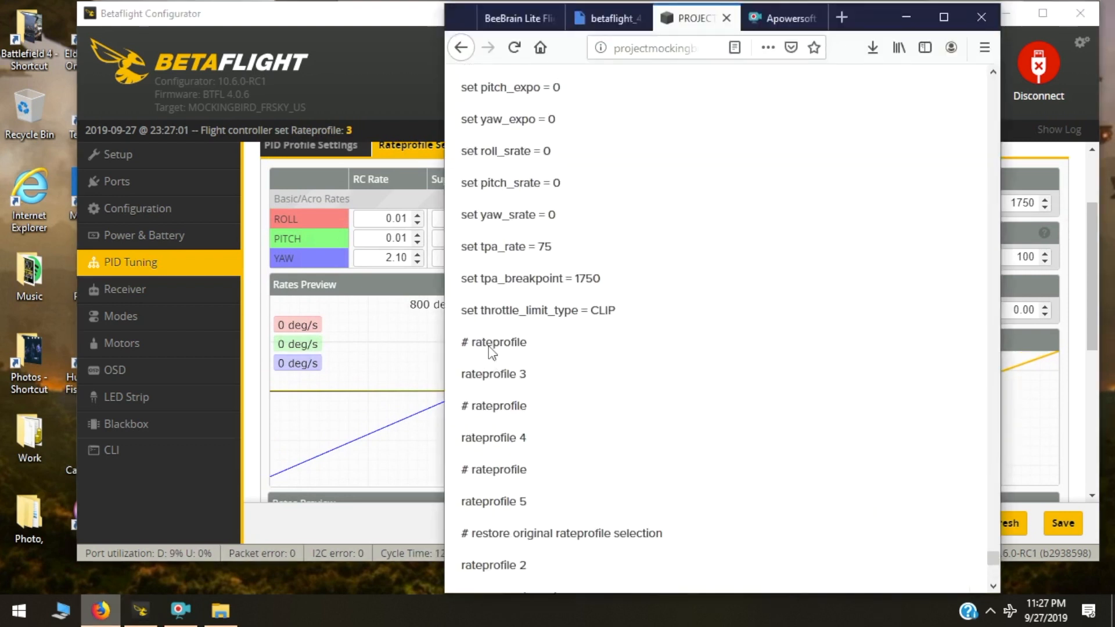
scroll(507, 446, "up", 20)
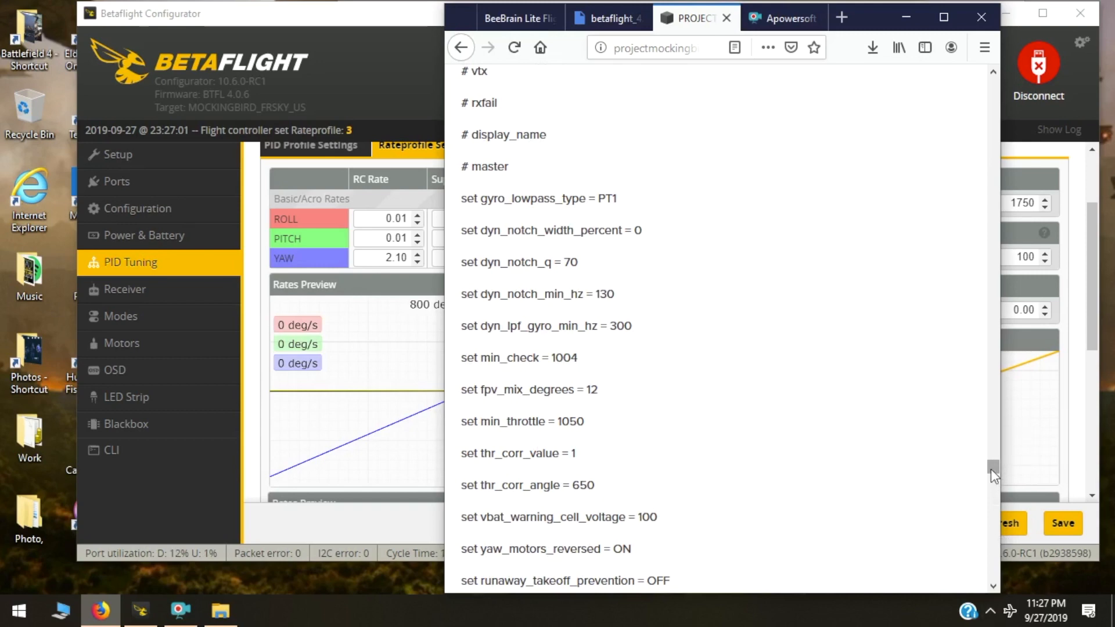
left_click_drag(990, 468, 985, 313)
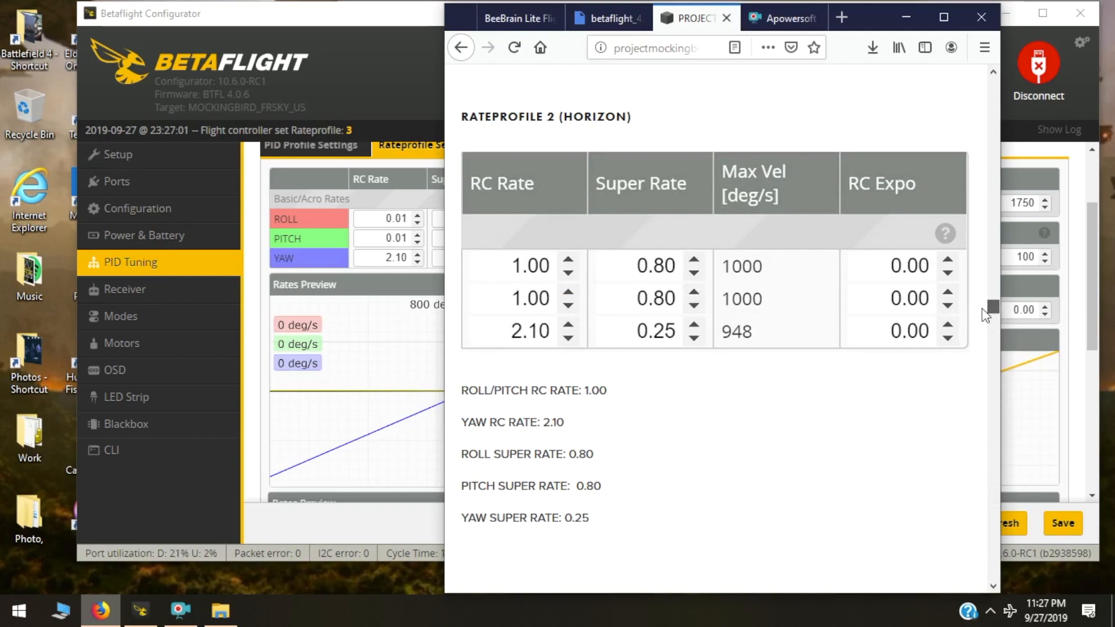
left_click_drag(981, 309, 982, 310)
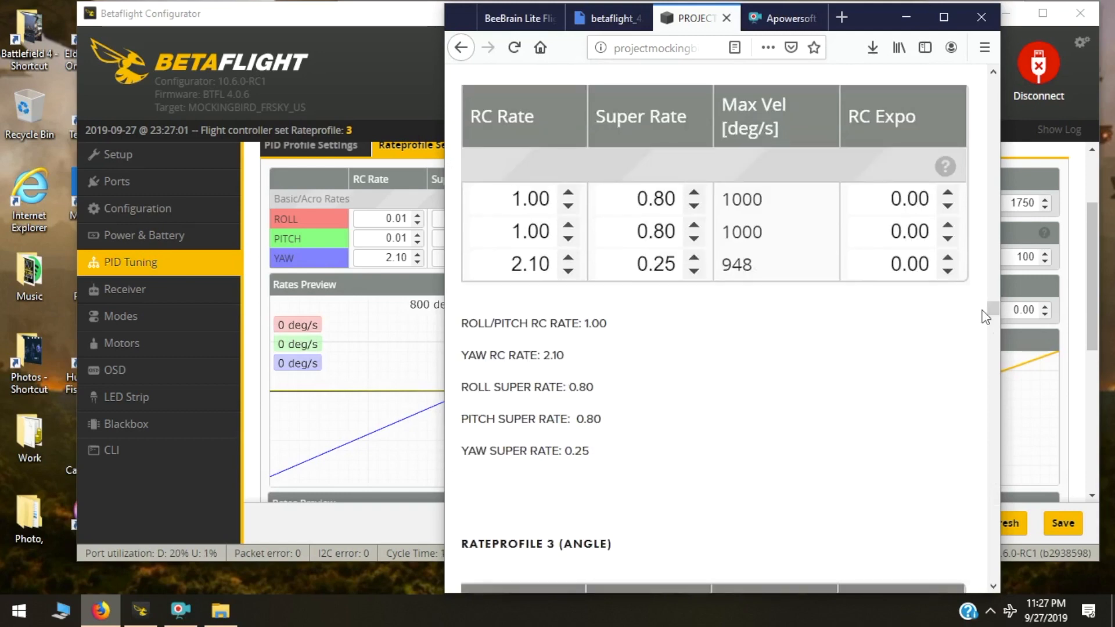
scroll(731, 405, "down", 3)
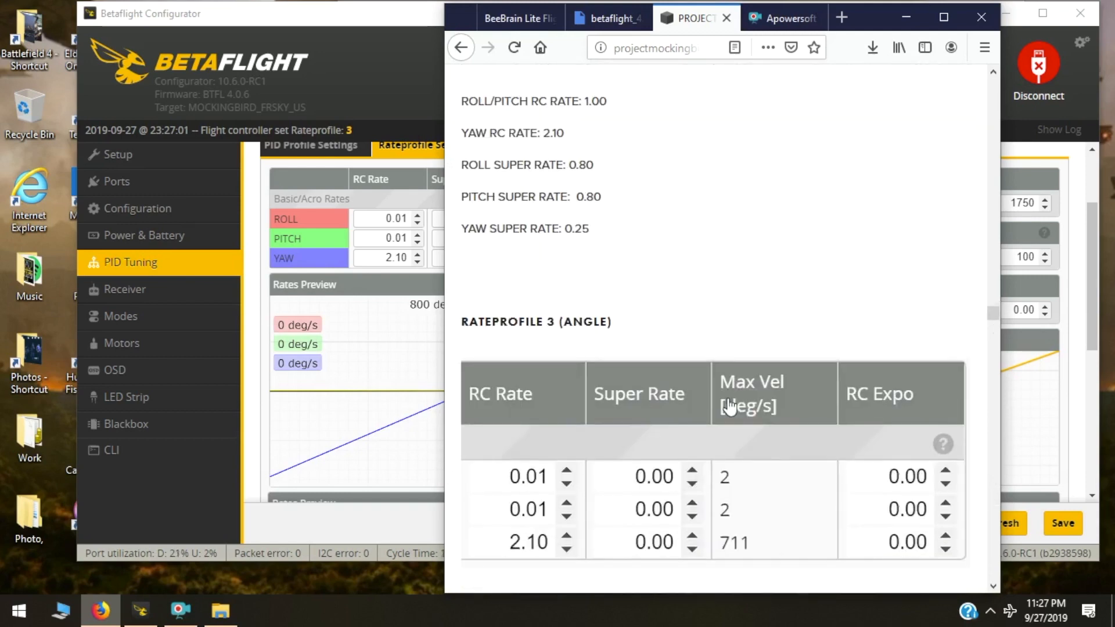
scroll(730, 404, "down", 4)
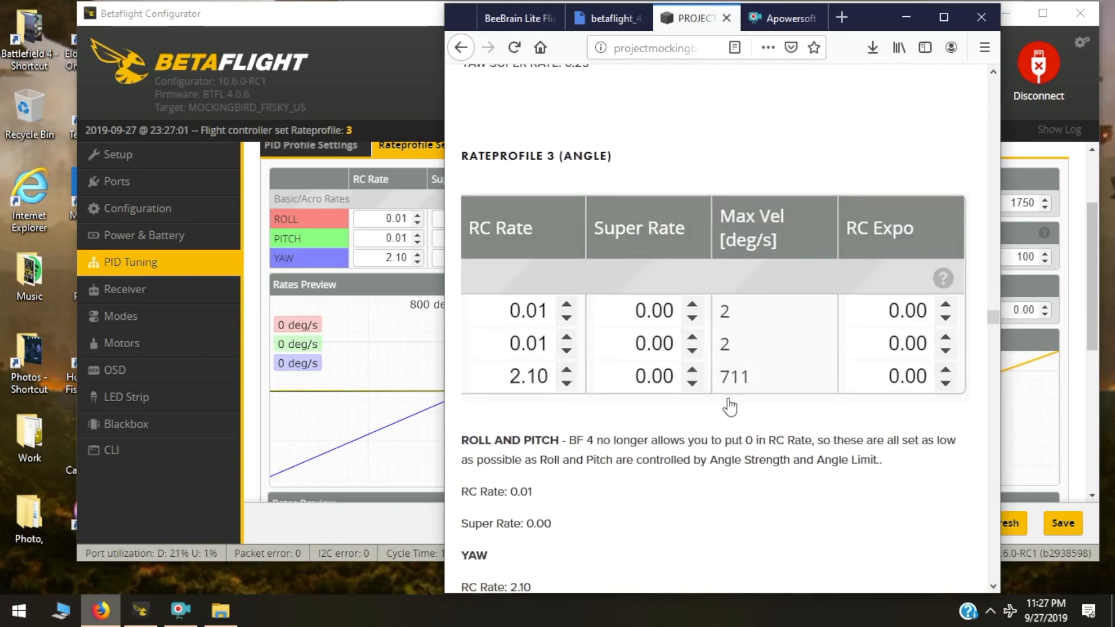
scroll(730, 407, "down", 2)
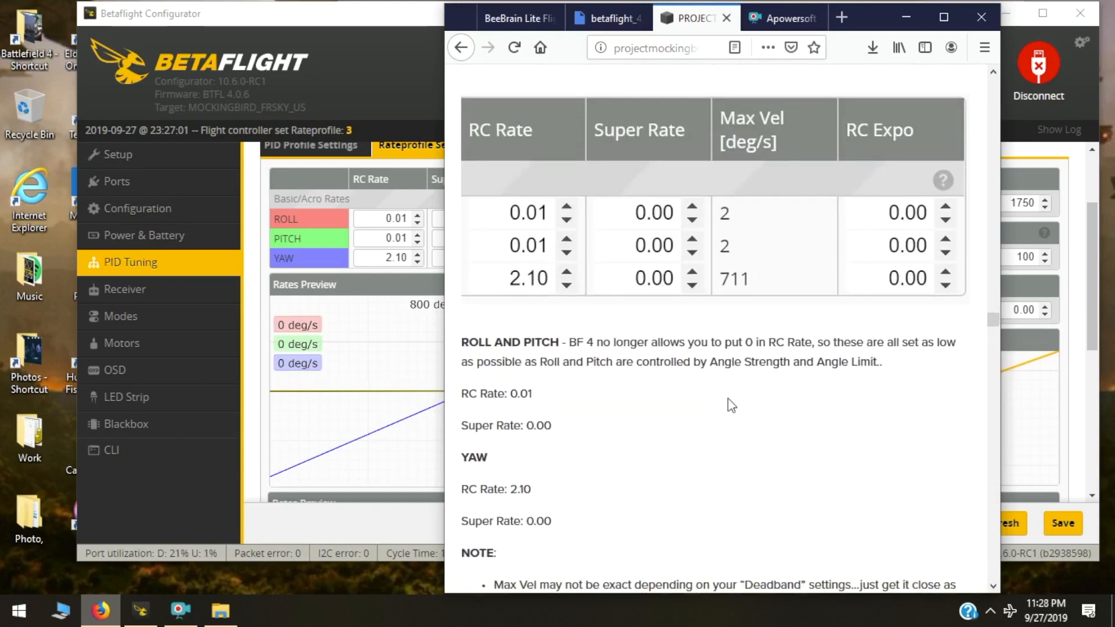
scroll(731, 404, "down", 2)
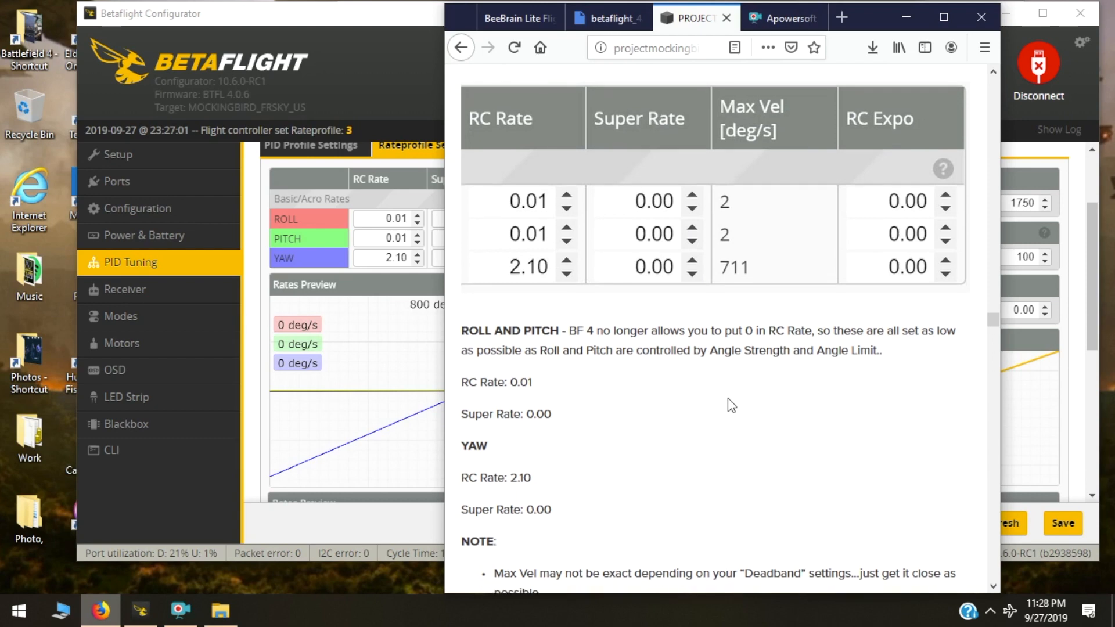
scroll(730, 405, "down", 1)
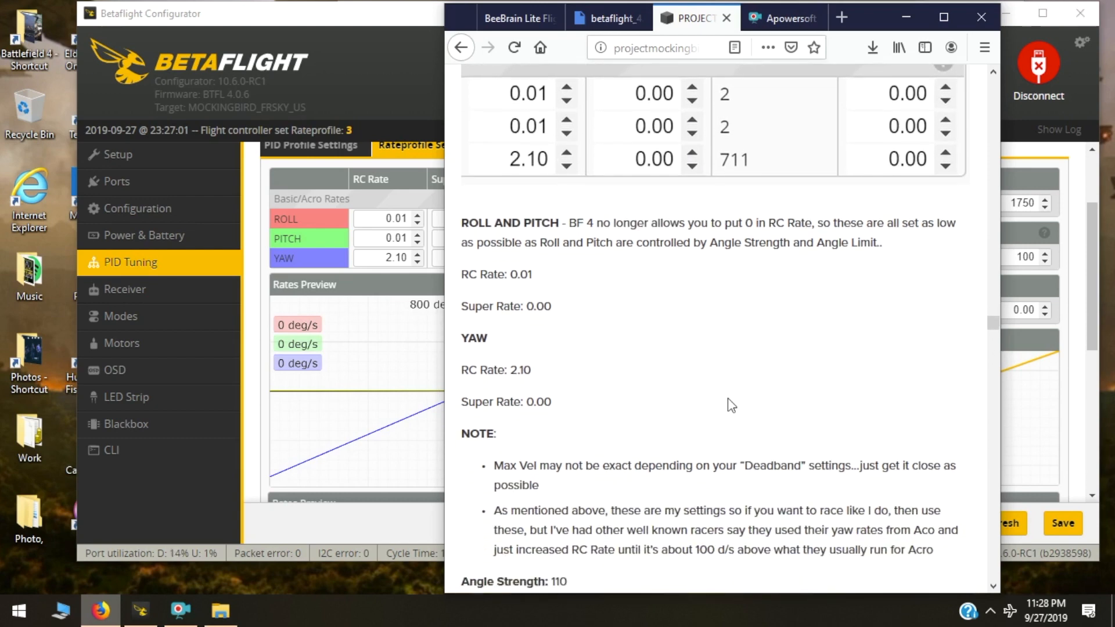
scroll(730, 404, "down", 2)
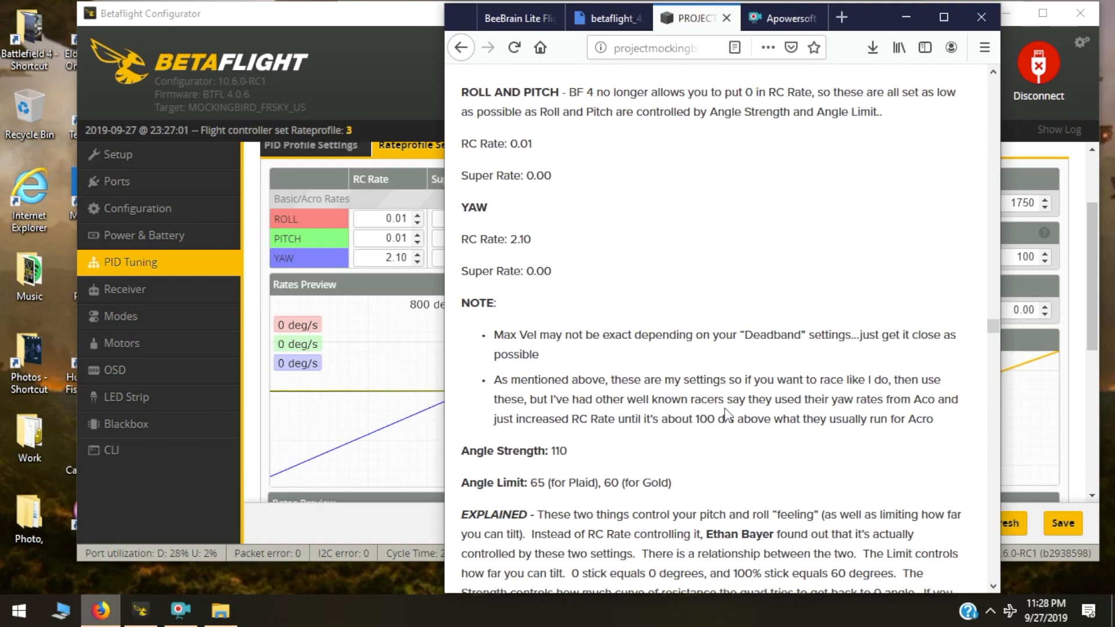
scroll(749, 452, "down", 2)
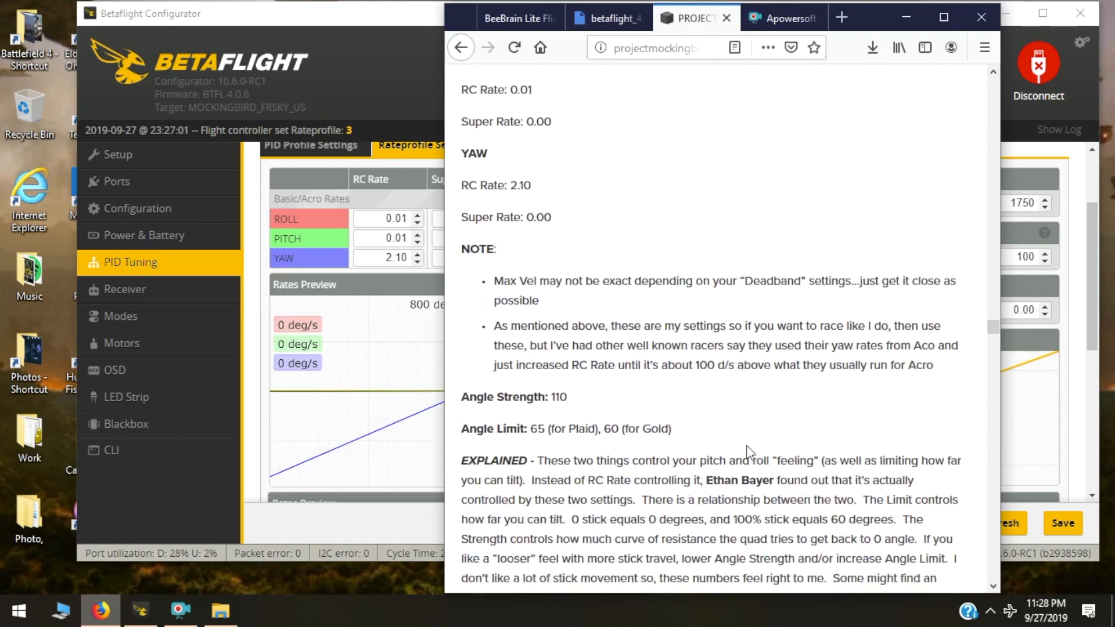
scroll(748, 447, "down", 1)
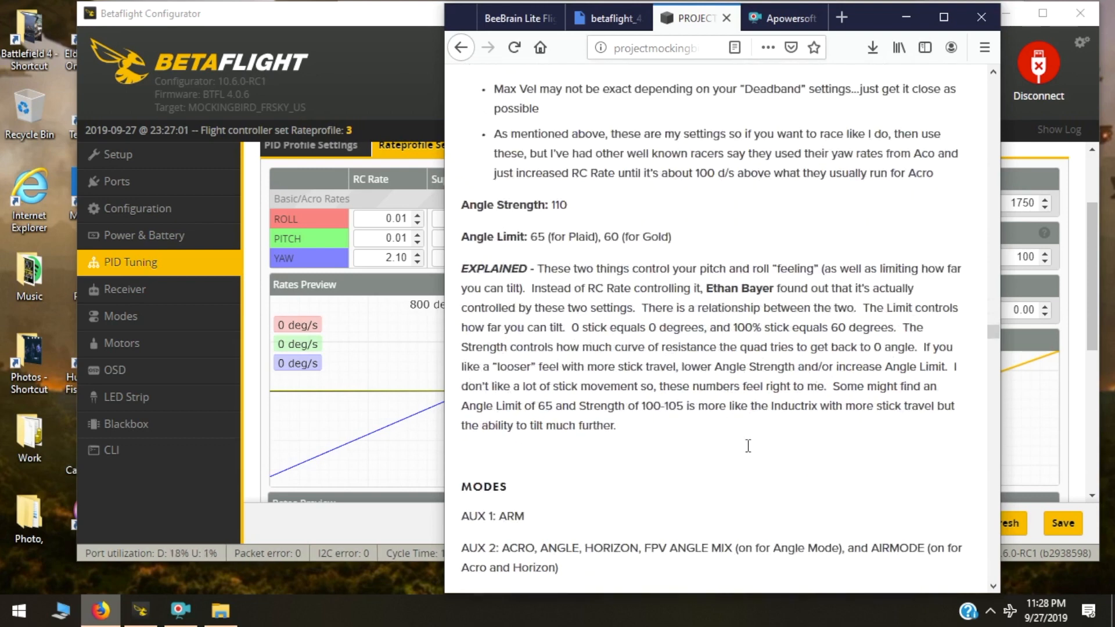
scroll(749, 450, "down", 3)
Go back through the article's rate tables to the Rateprofile 1 (Acro) heading and the descriptions of Profiles 1 to 3.
scroll(754, 499, "up", 15)
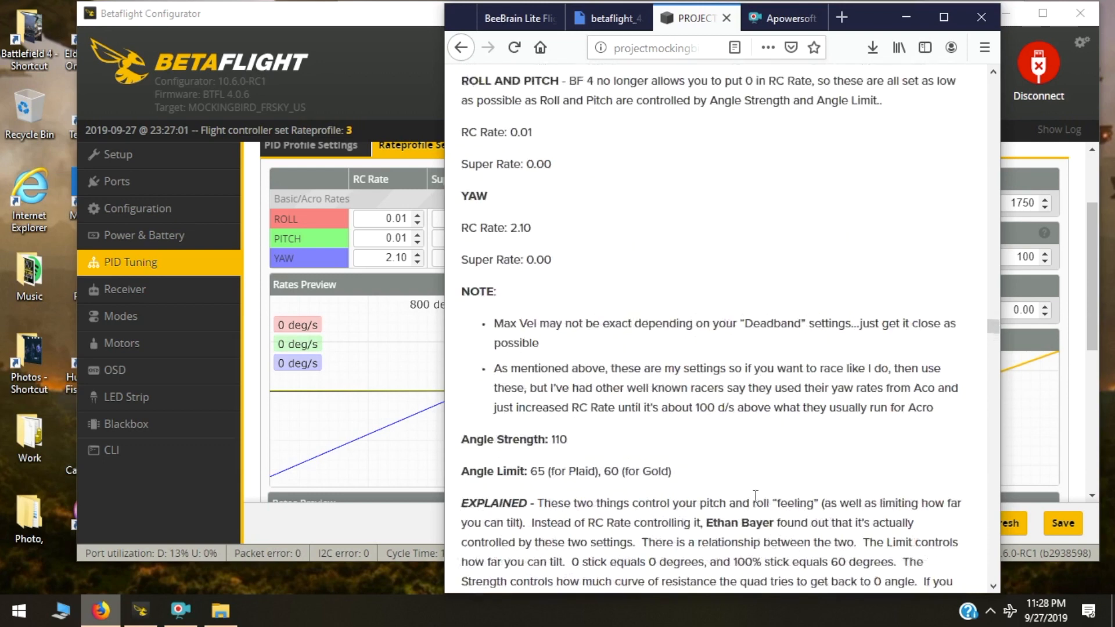
scroll(755, 505, "up", 9)
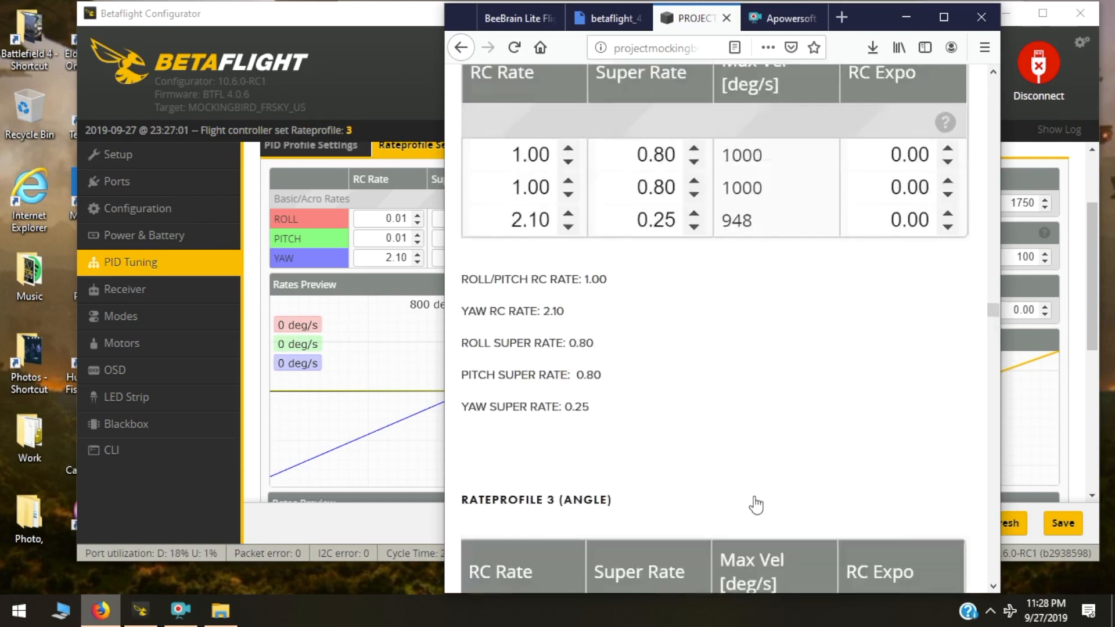
scroll(756, 503, "up", 8)
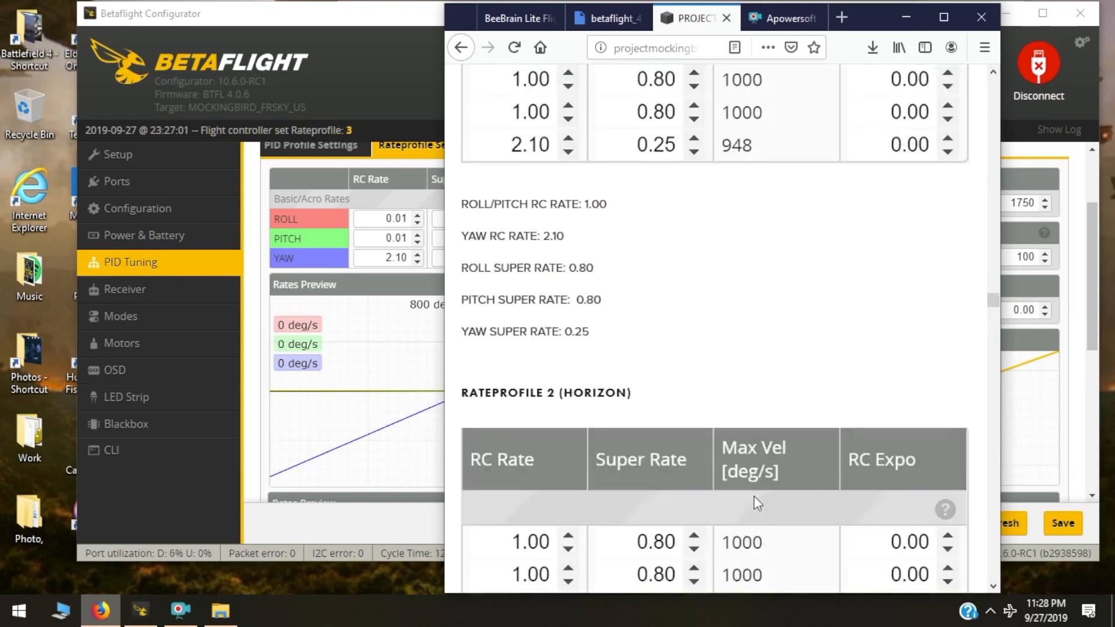
scroll(755, 512, "up", 7)
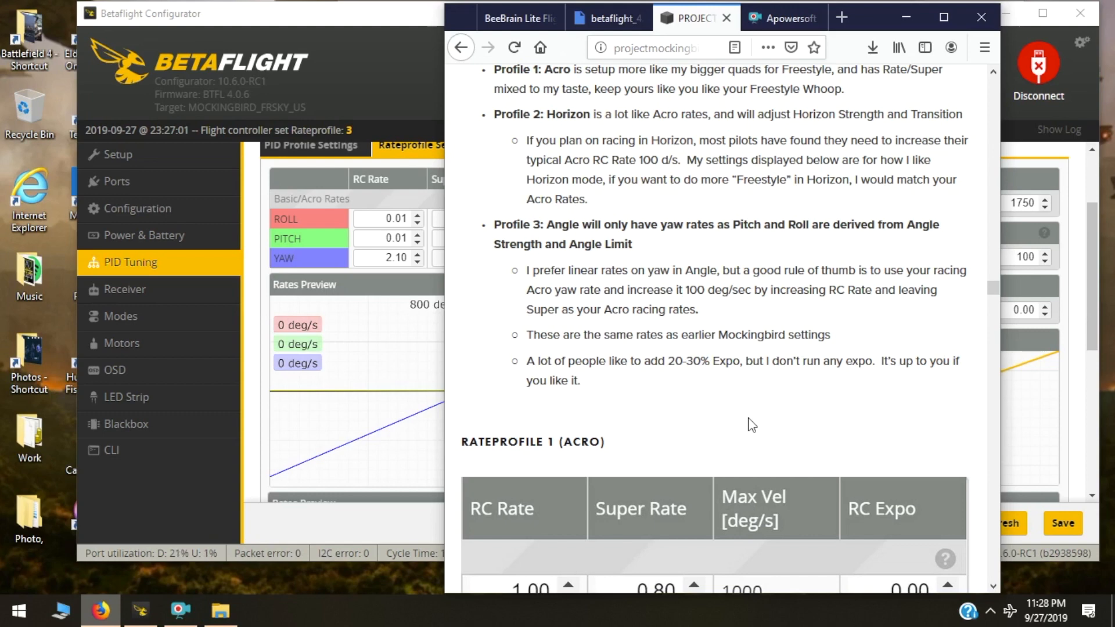
Switch to Betaflight Configurator, set Throttle EXPO to 0.20 for Rateprofile 3, and save the PID tuning settings.
left_click(400, 350)
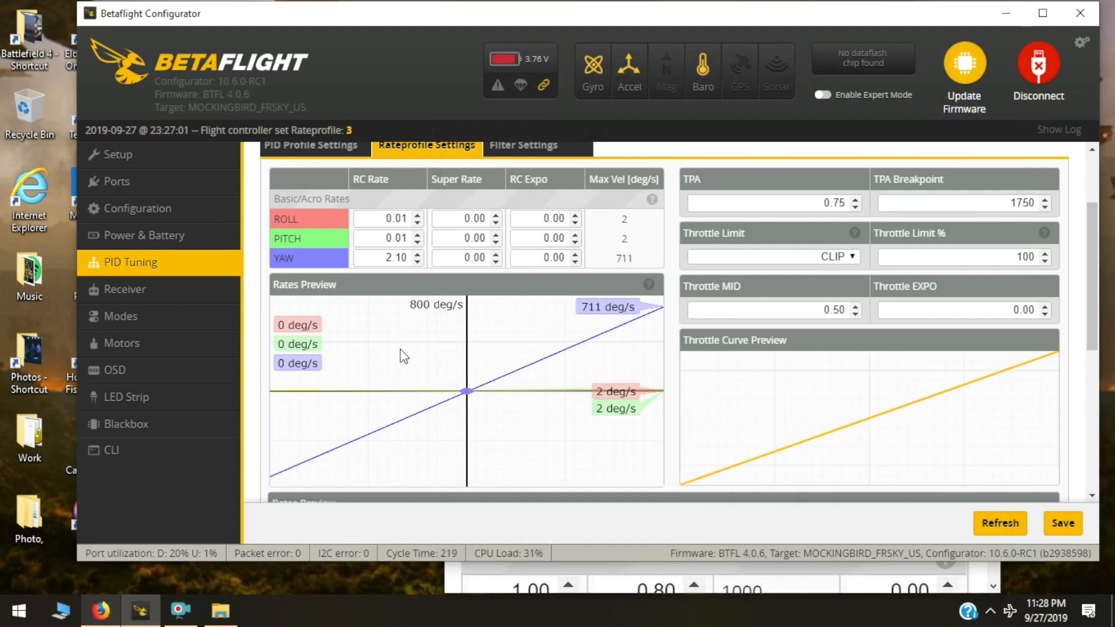
scroll(400, 350, "up", 2)
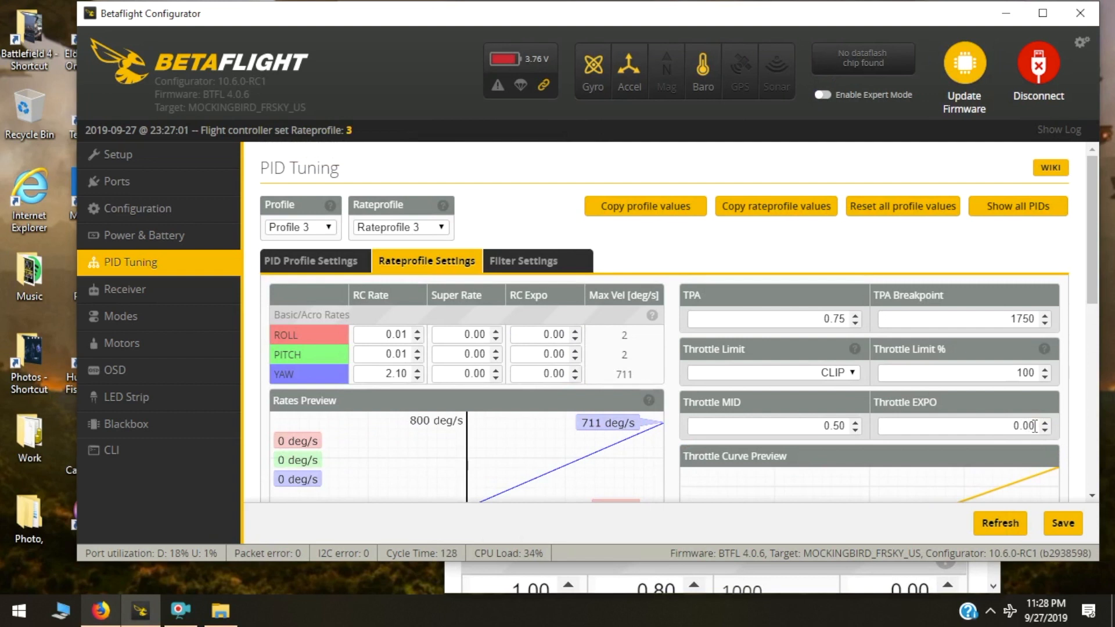
key("BackSpace")
key("BackSpace")
type("20")
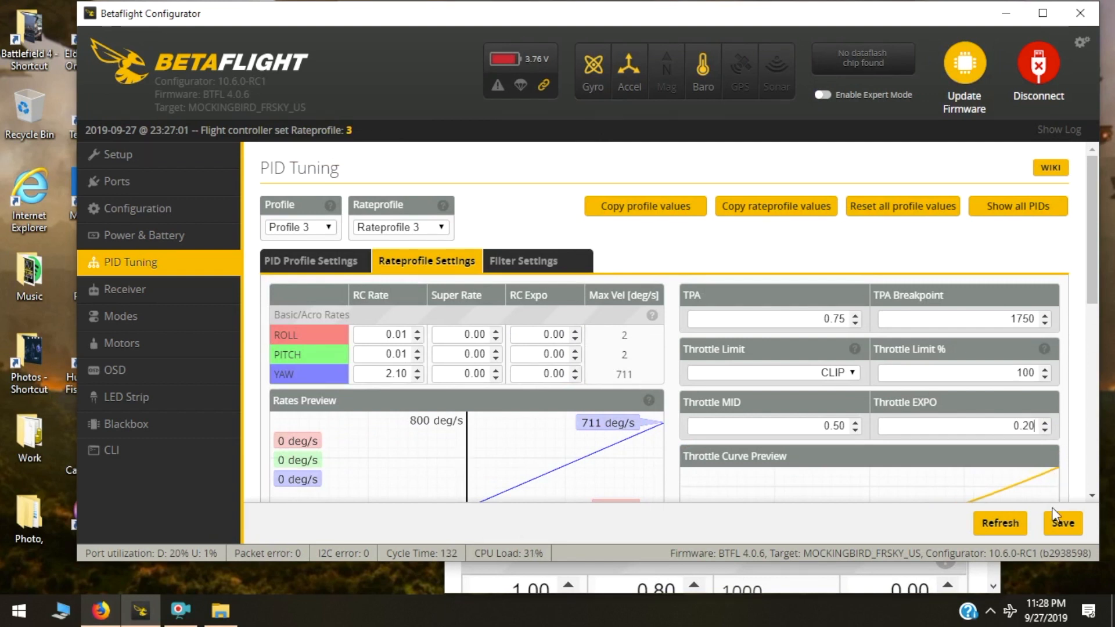
left_click(1060, 524)
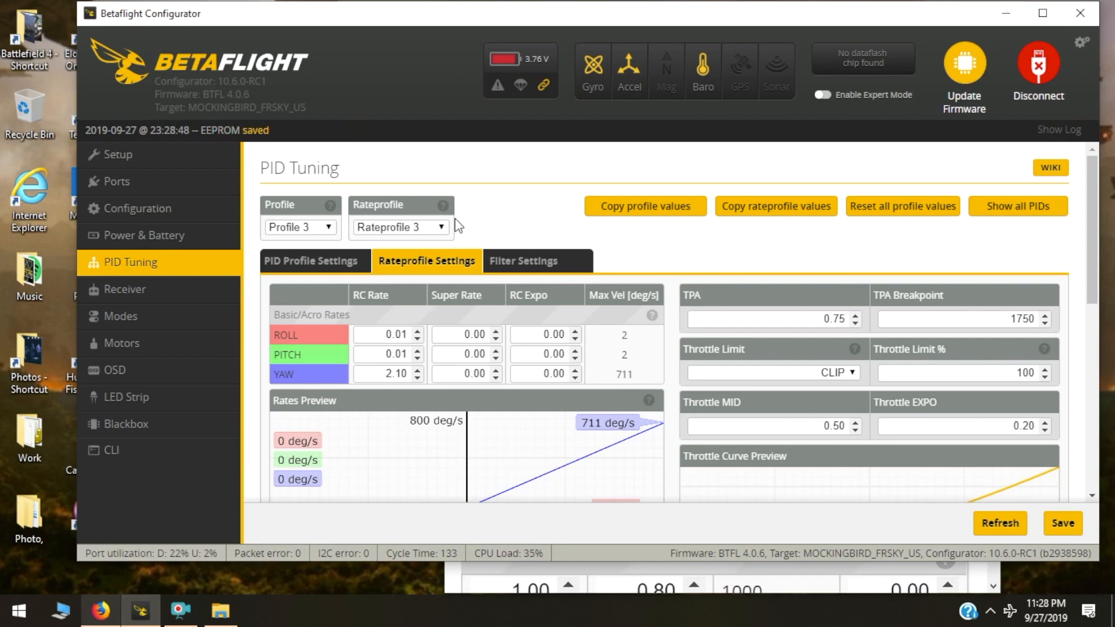
Load Rateprofile 1 and check its rates against the rate table and profile descriptions in the Firefox article.
left_click(442, 228)
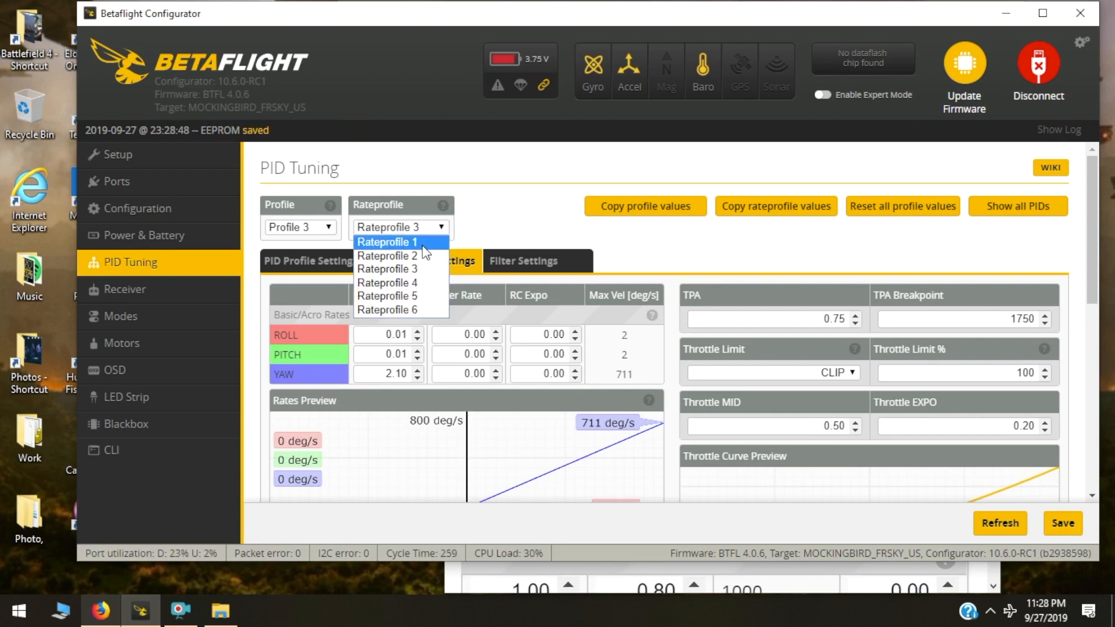
left_click(423, 244)
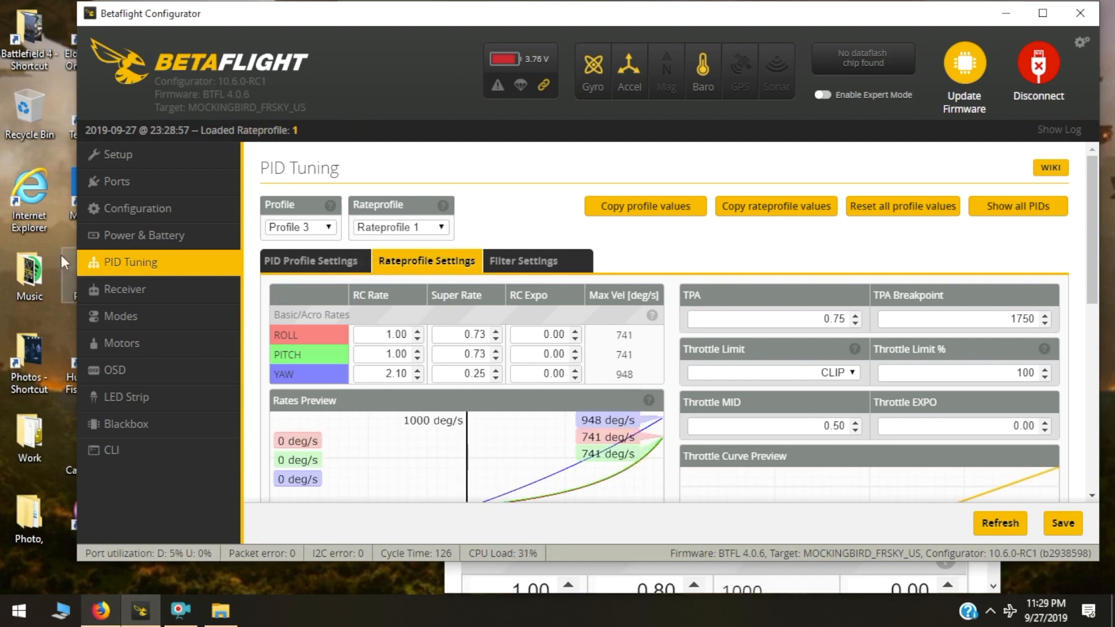
left_click(476, 588)
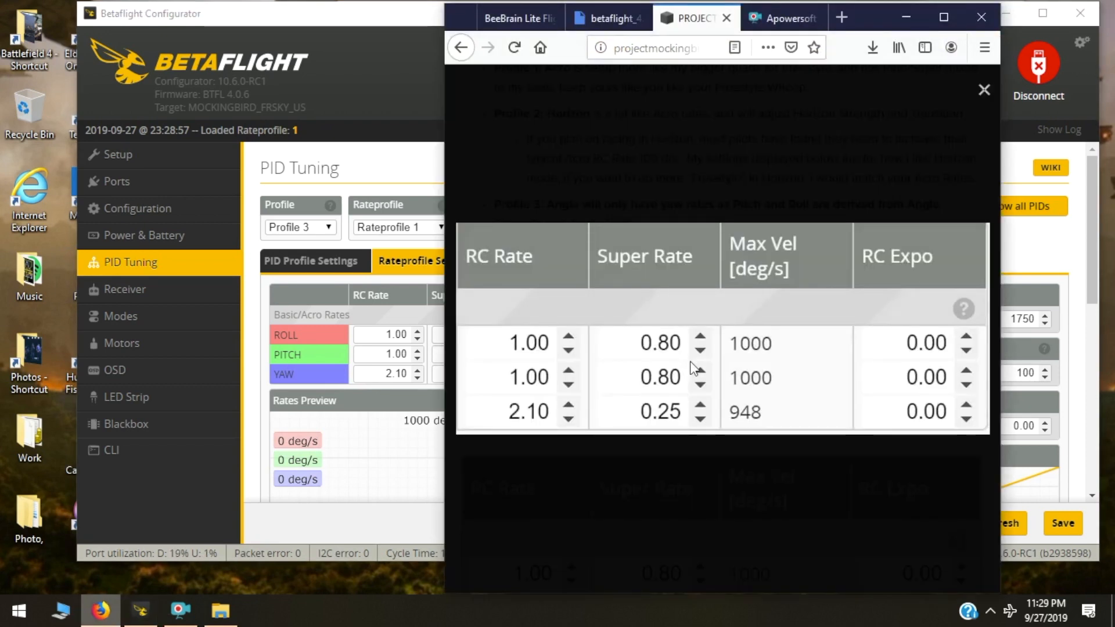
left_click(982, 93)
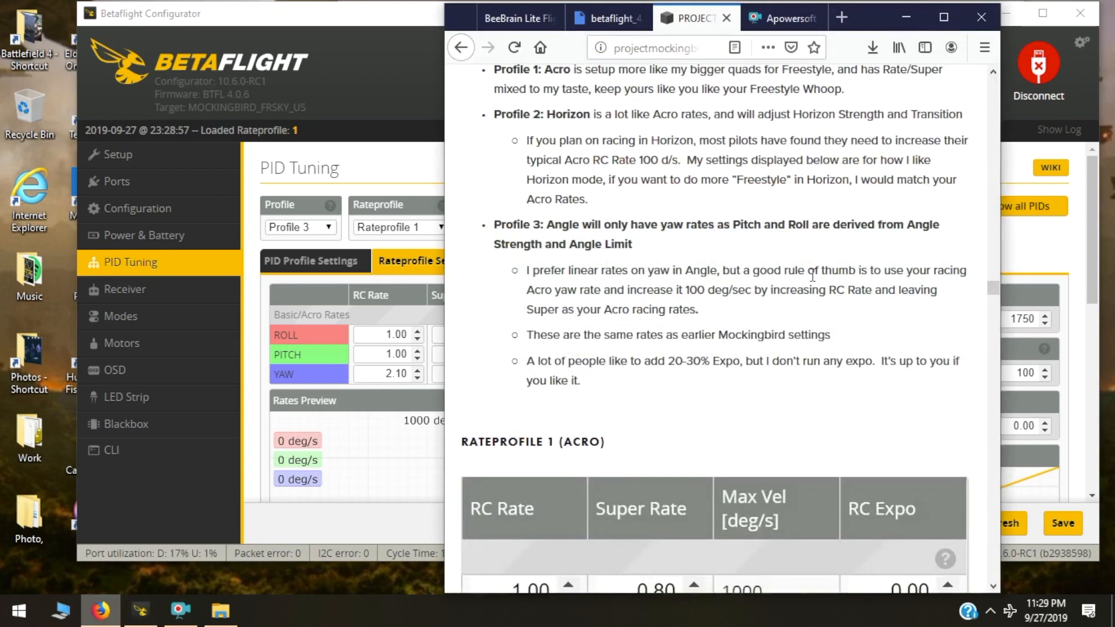
scroll(813, 291, "up", 2)
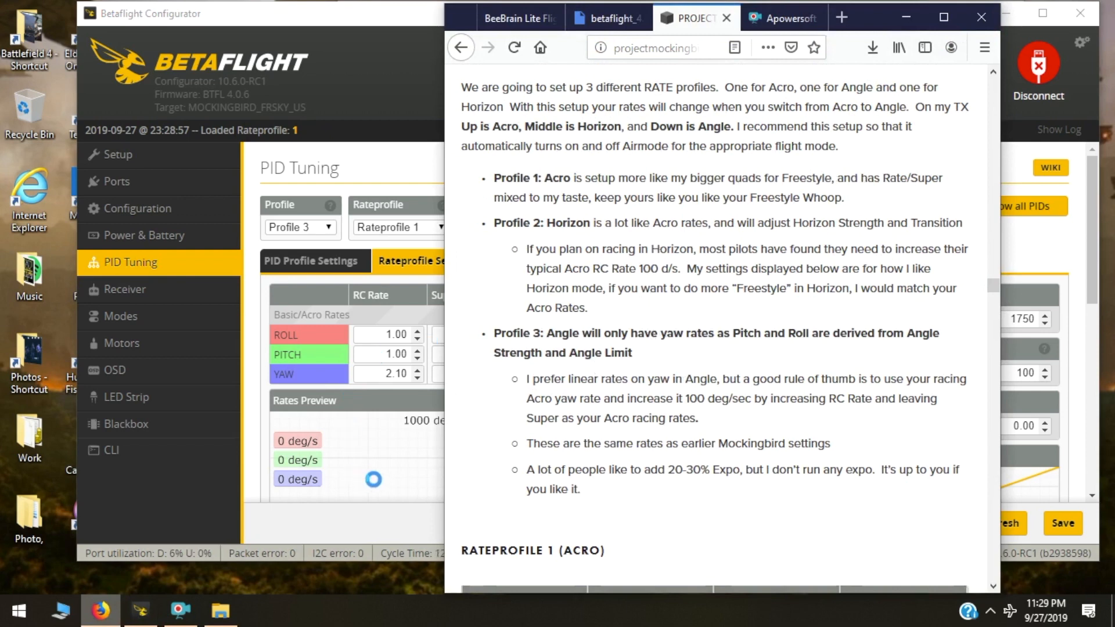
Switch to Betaflight Configurator, set Throttle EXPO to 0.10 for Rateprofile 1, and save the PID tuning settings.
left_click(389, 440)
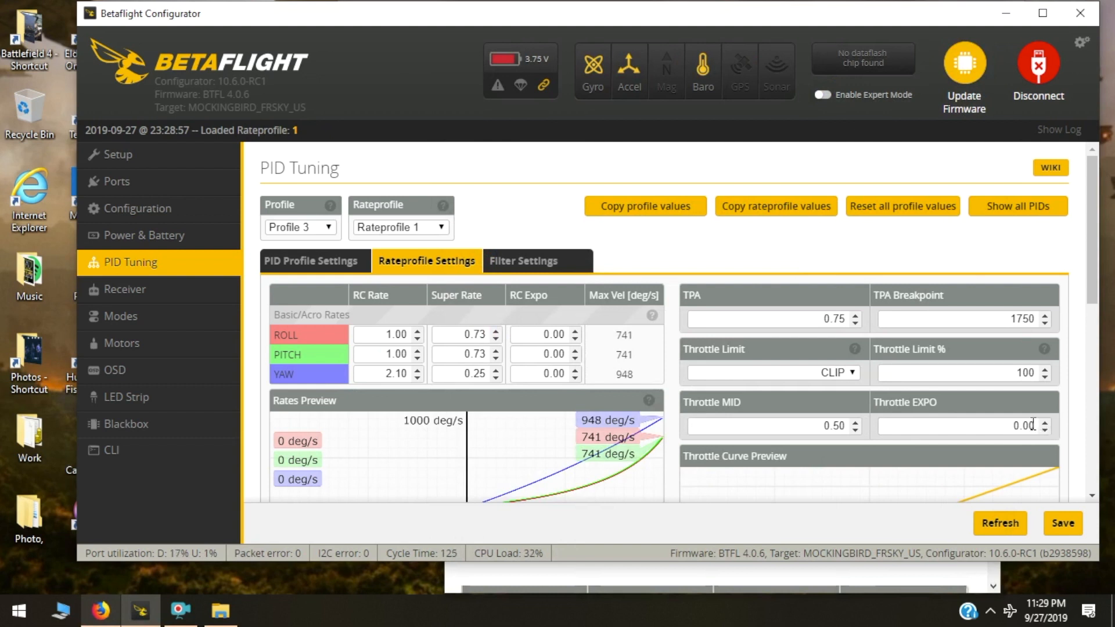
key("BackSpace")
type("1")
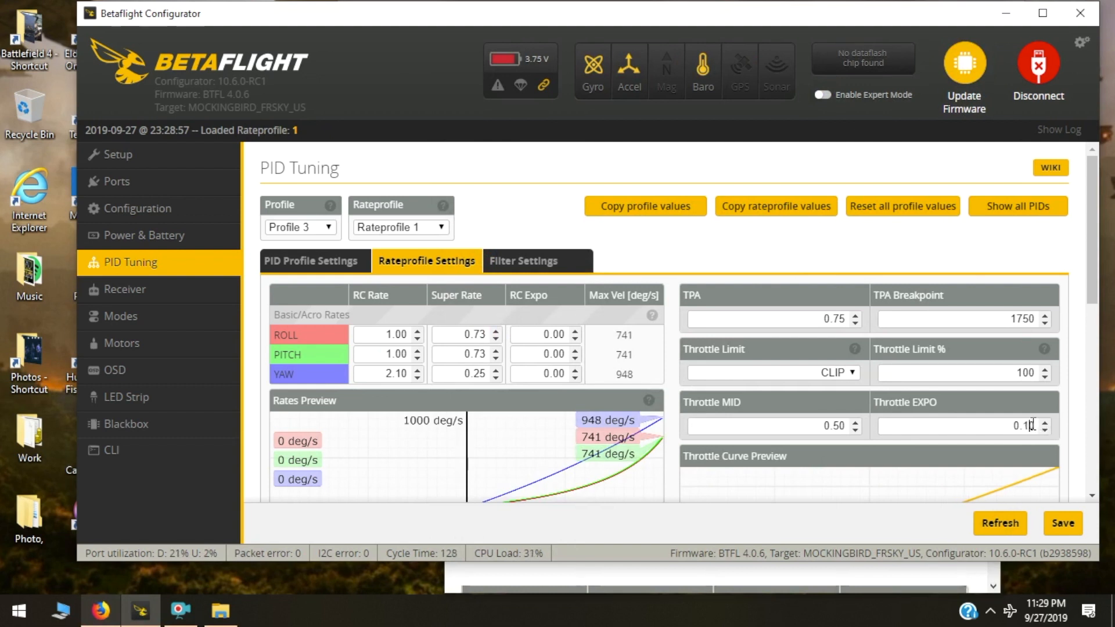
left_click(1055, 533)
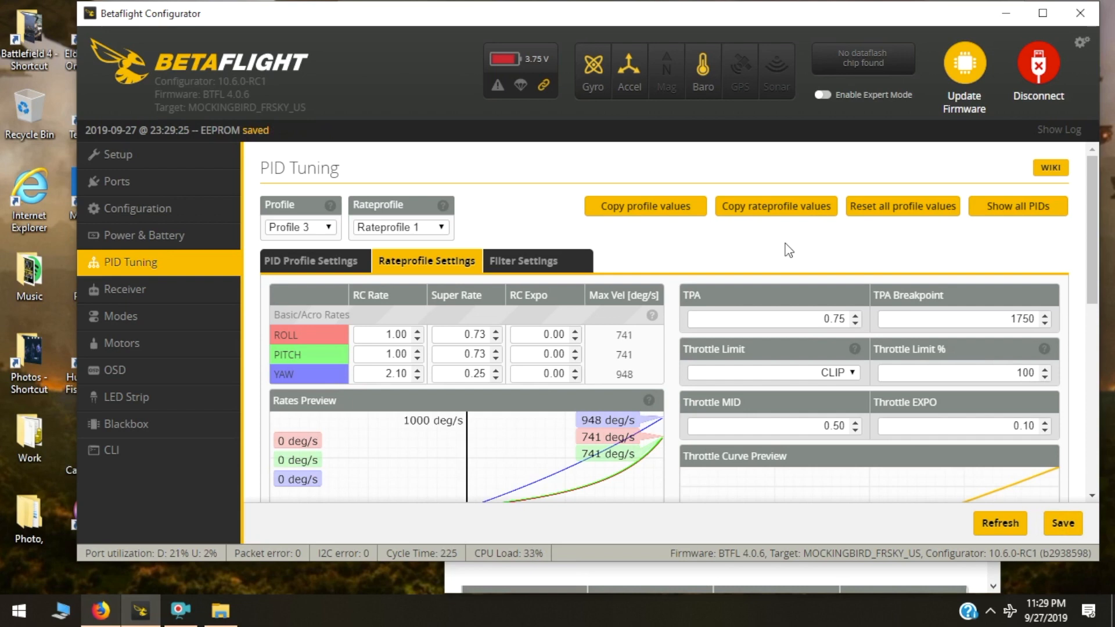
scroll(788, 251, "down", 4)
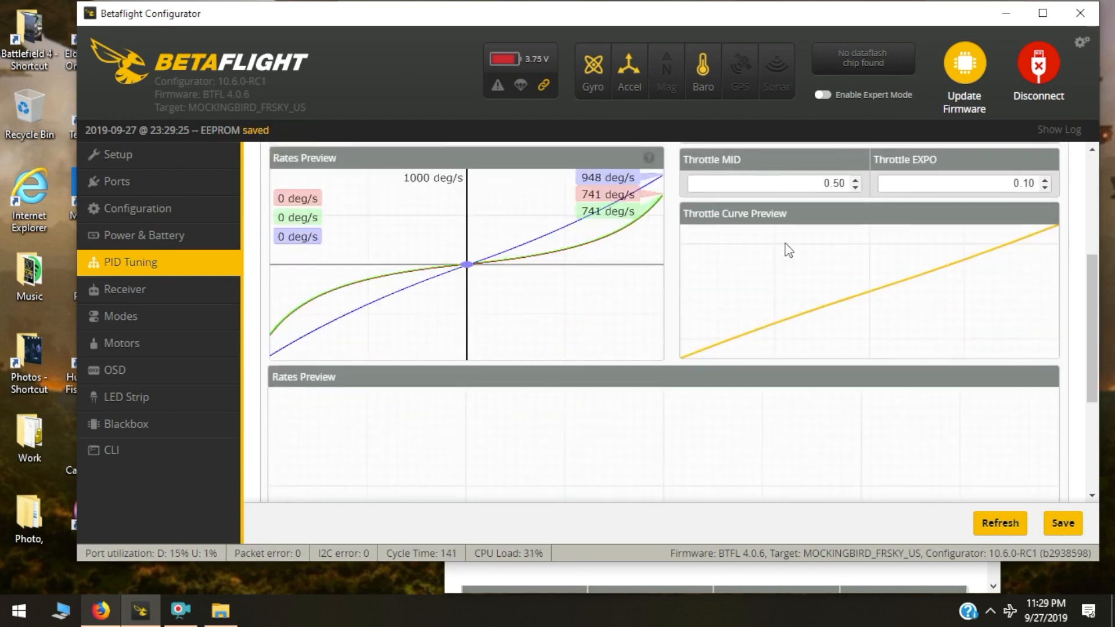
scroll(788, 251, "down", 3)
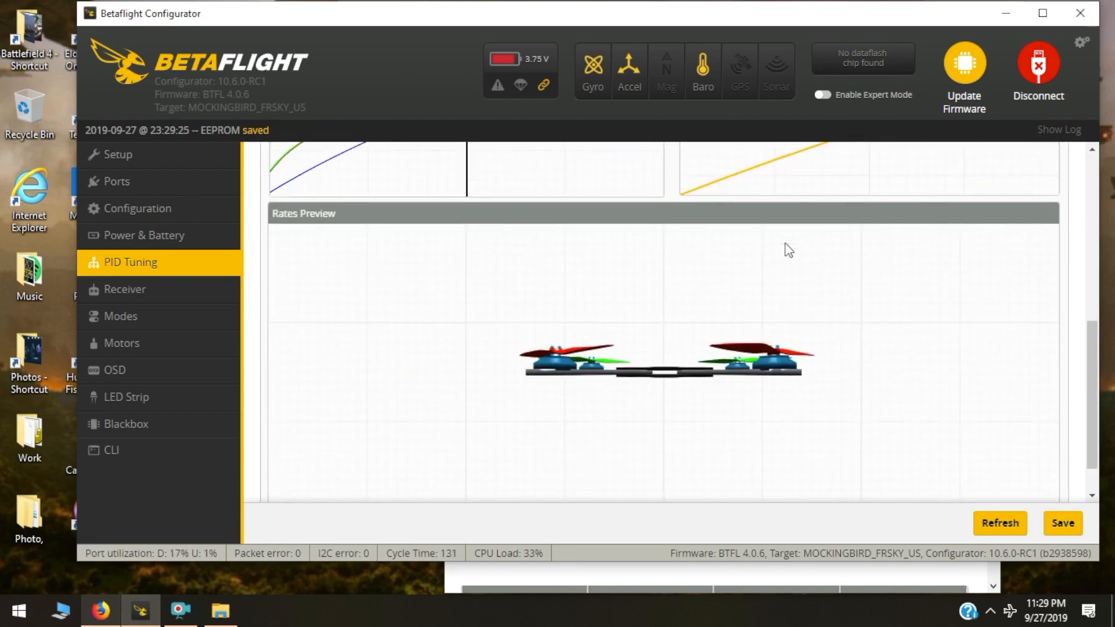
left_click(1067, 528)
left_click(1072, 530)
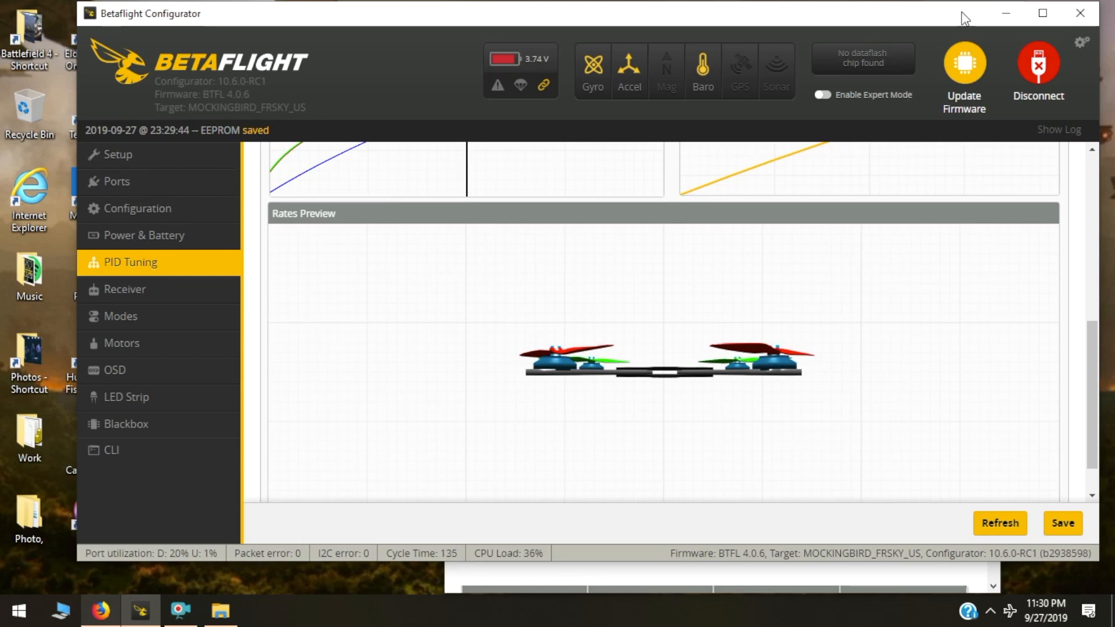
Disconnect and reconnect the flight controller, check Rateprofile 1's saved throttle expo, and load Rateprofile 3.
left_click(1036, 72)
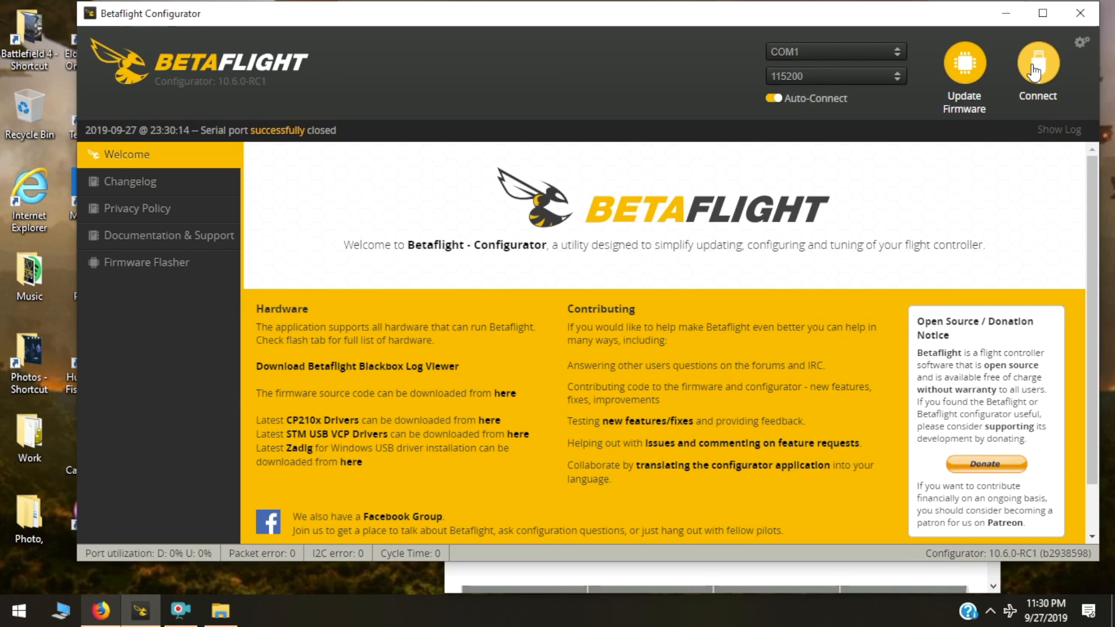
left_click(1034, 71)
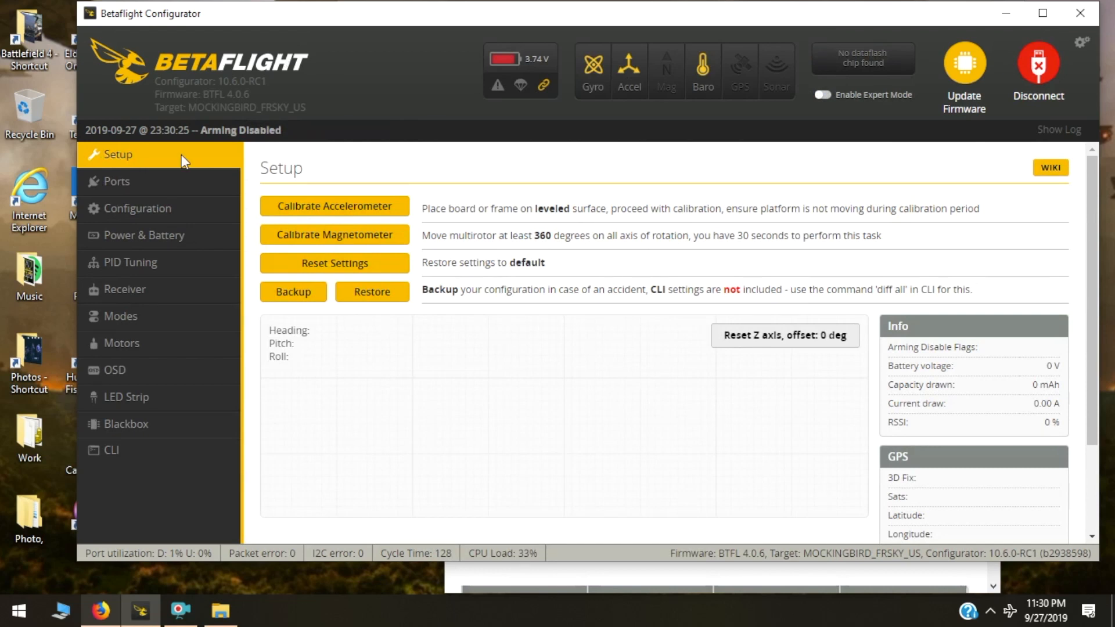
left_click(129, 269)
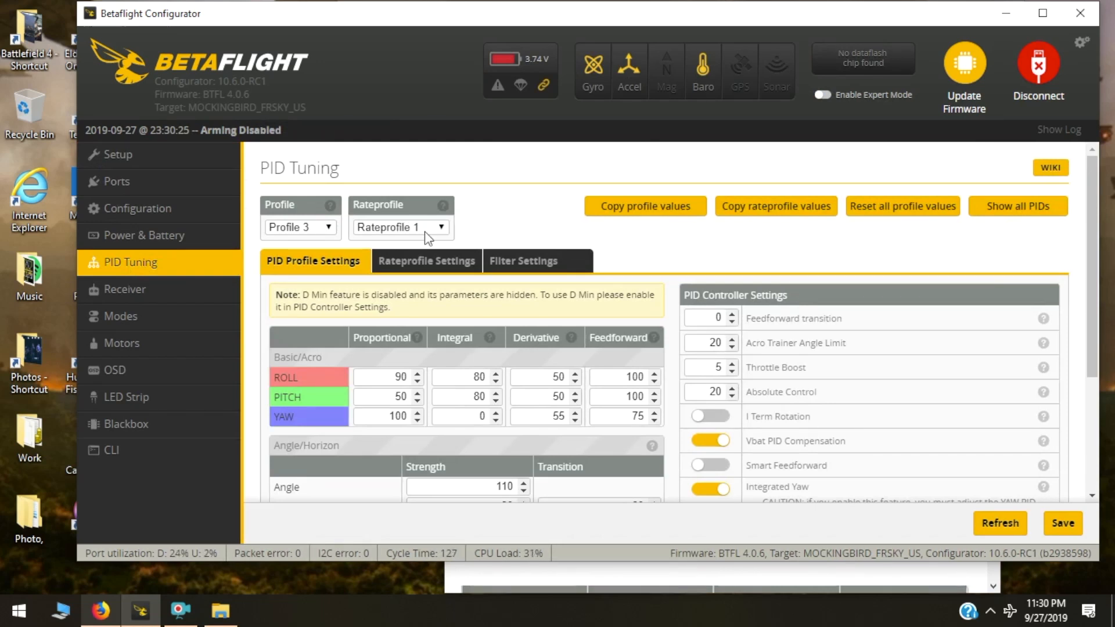
left_click(417, 265)
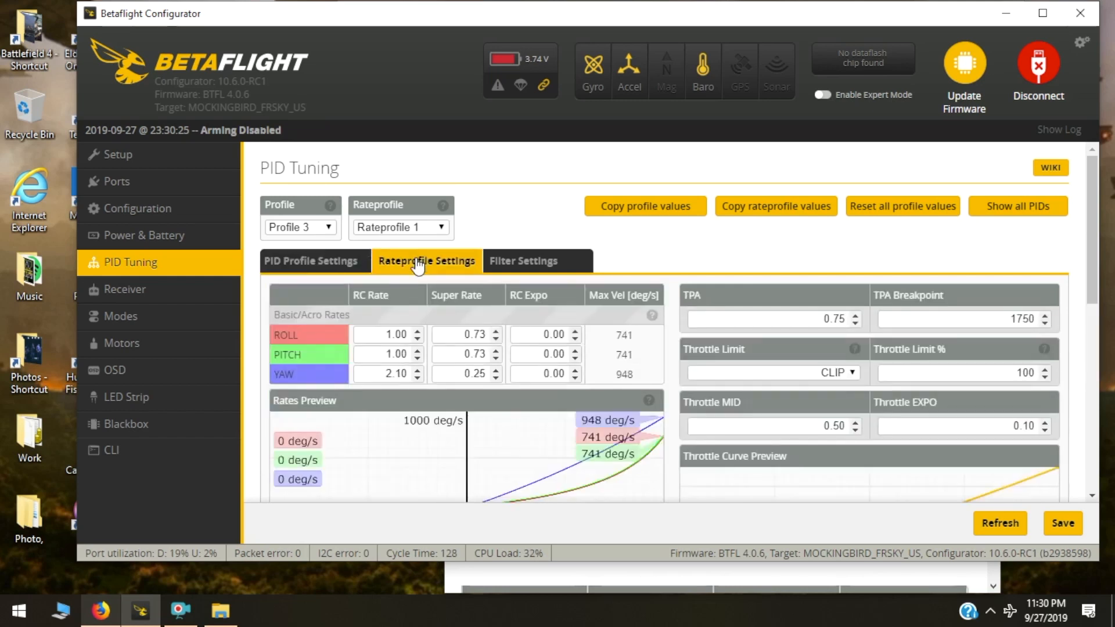
left_click(440, 228)
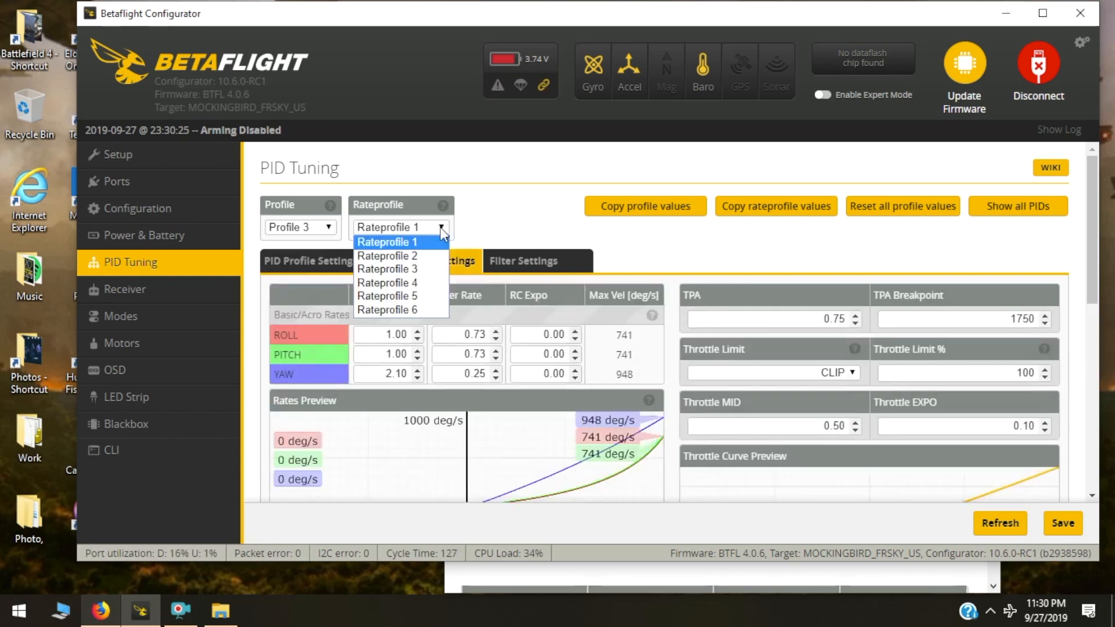
left_click(412, 269)
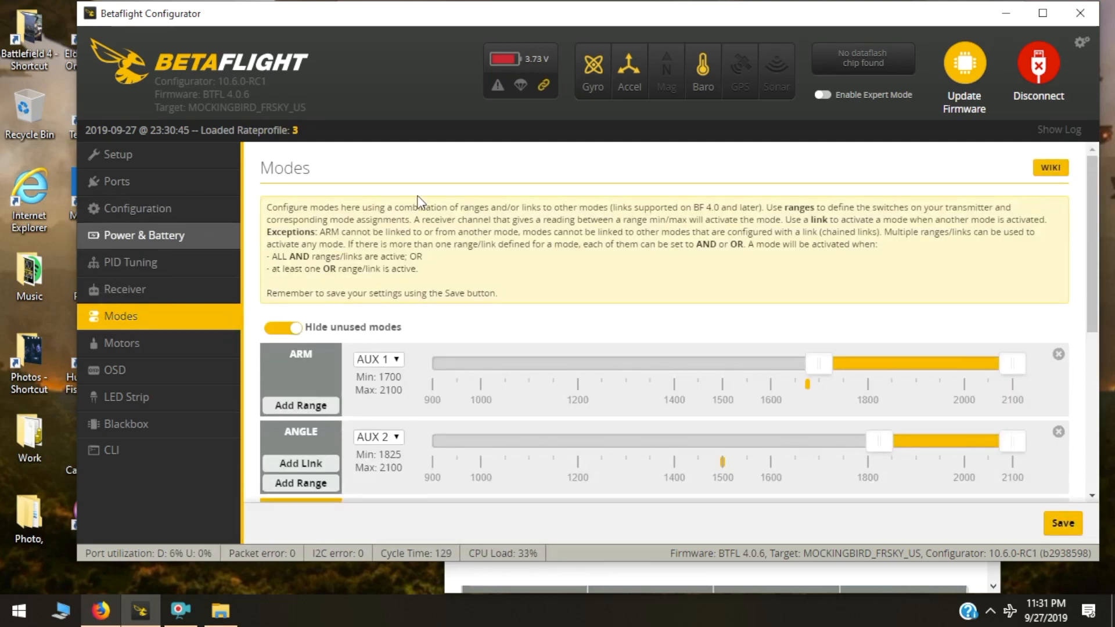
Review the mode switch ranges, the Setup page's model and info, the UART ports, and the motor and board alignment configuration.
scroll(438, 333, "down", 4)
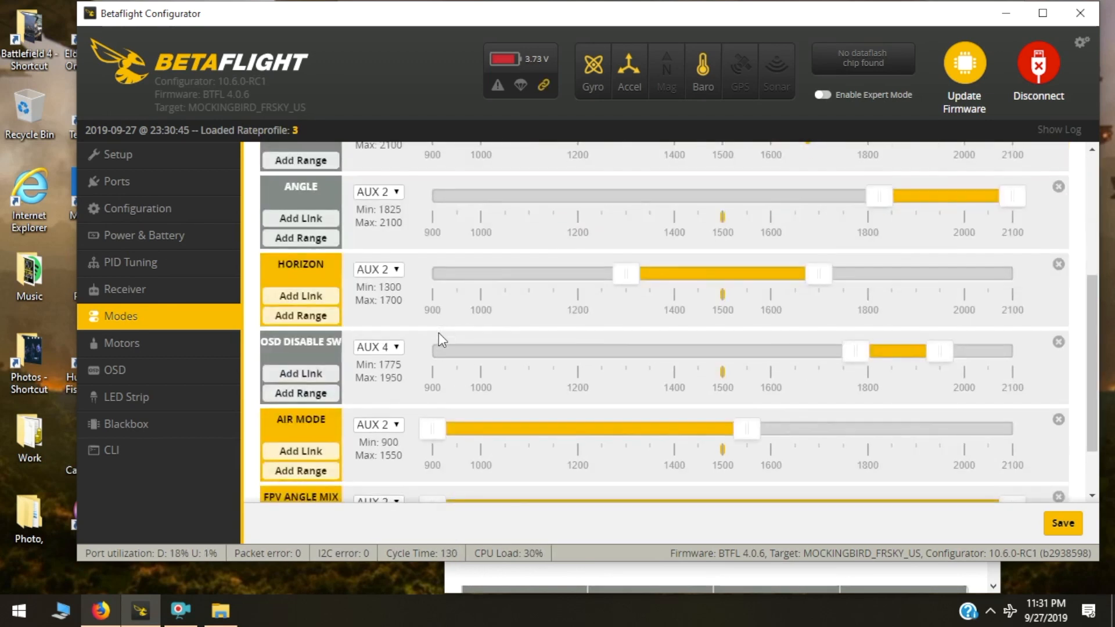
scroll(438, 332, "down", 1)
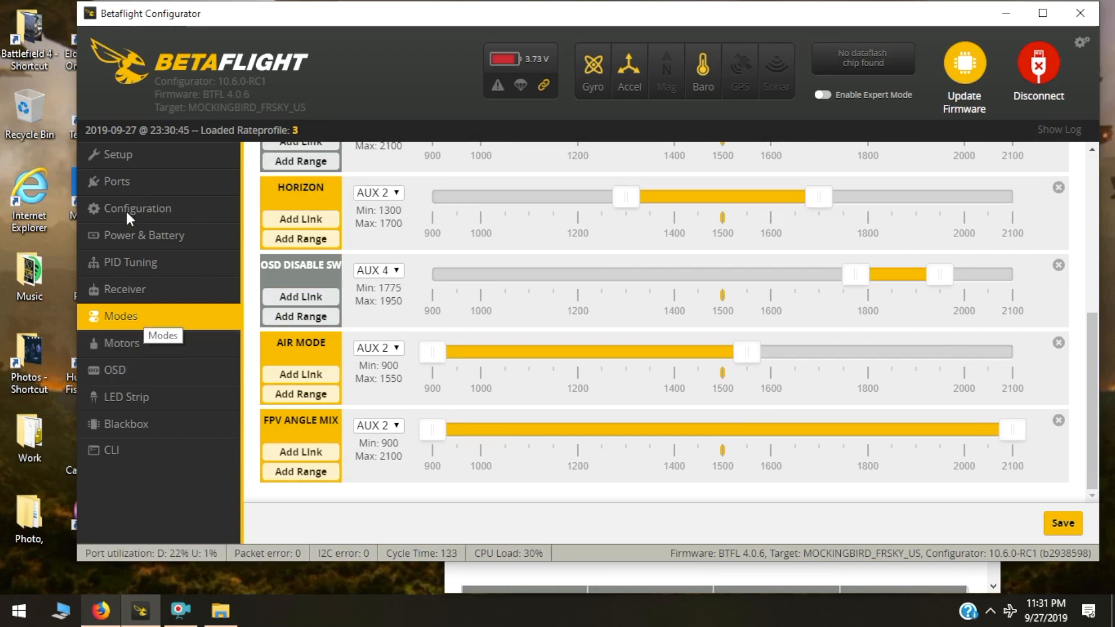
left_click(117, 156)
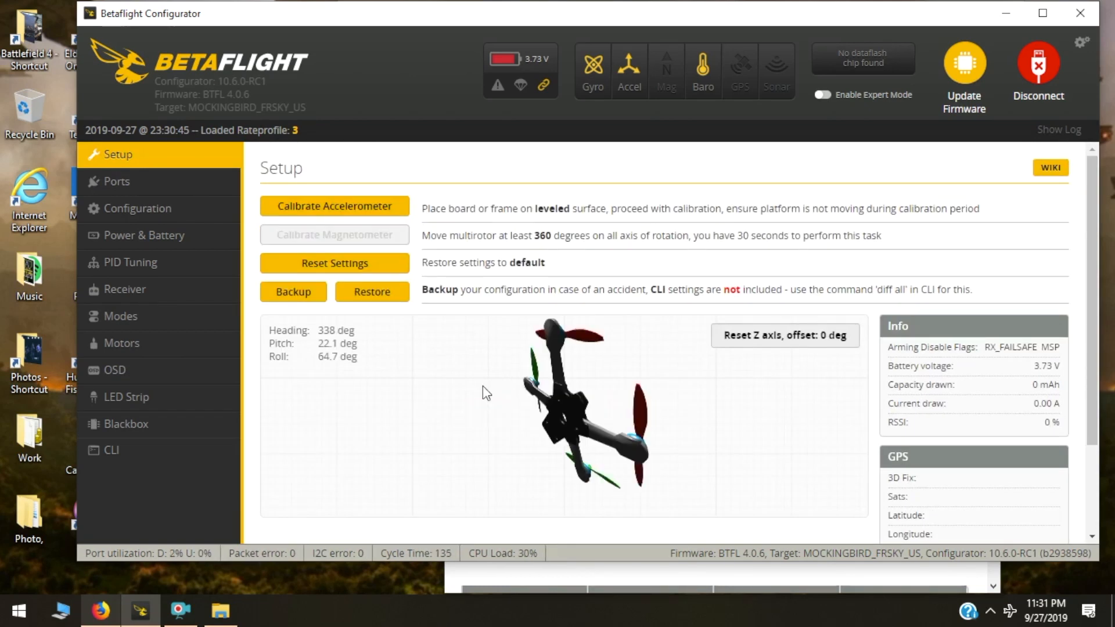
scroll(483, 386, "down", 2)
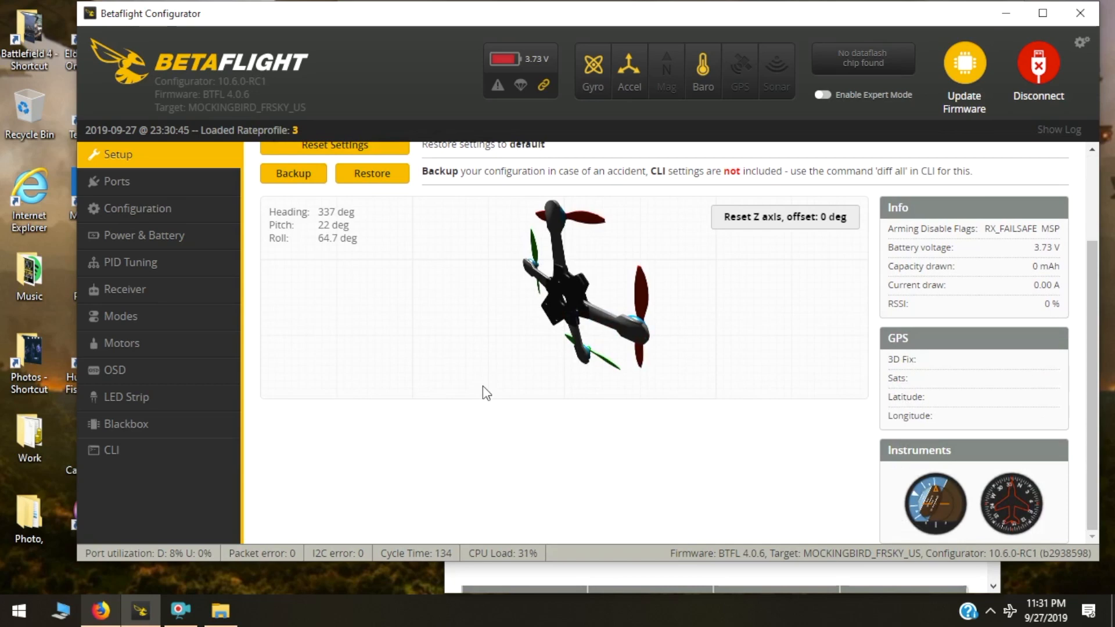
left_click(111, 181)
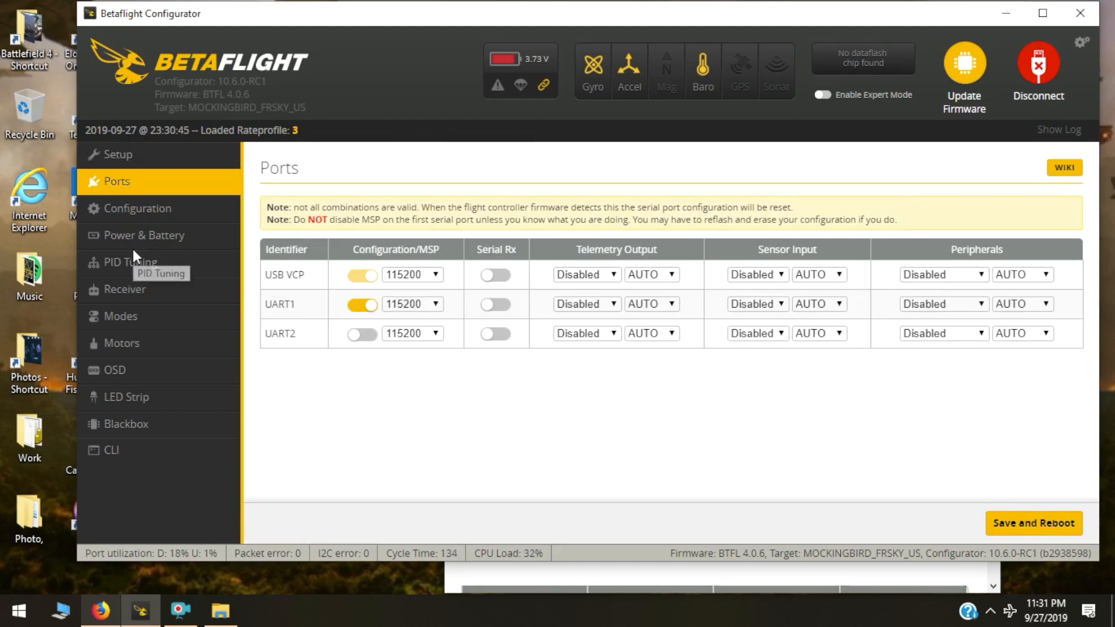
left_click(125, 209)
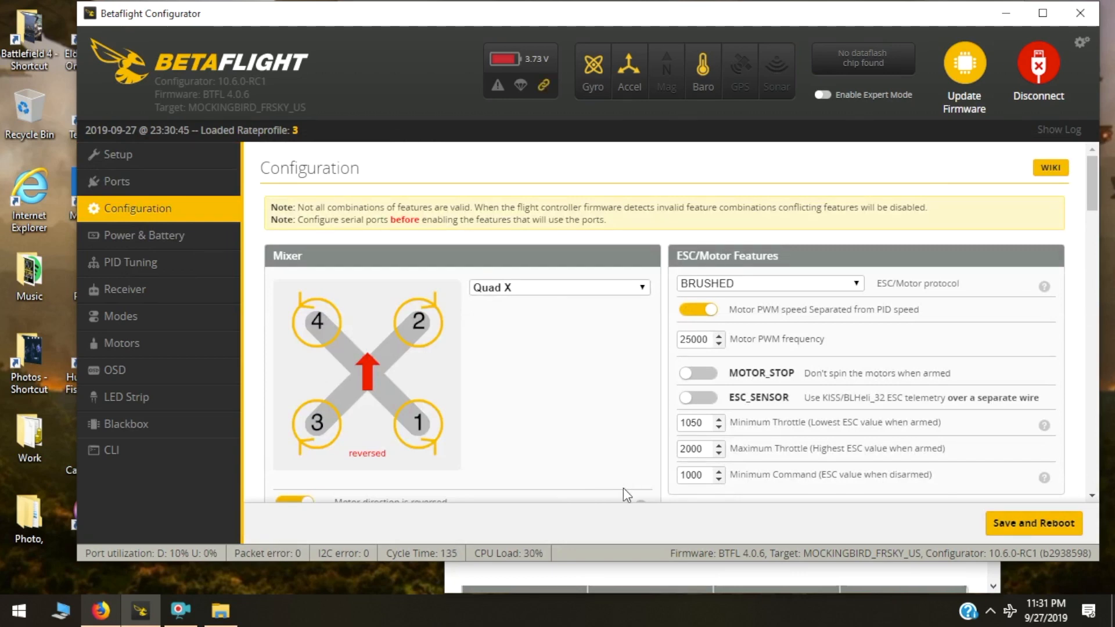
scroll(622, 487, "down", 3)
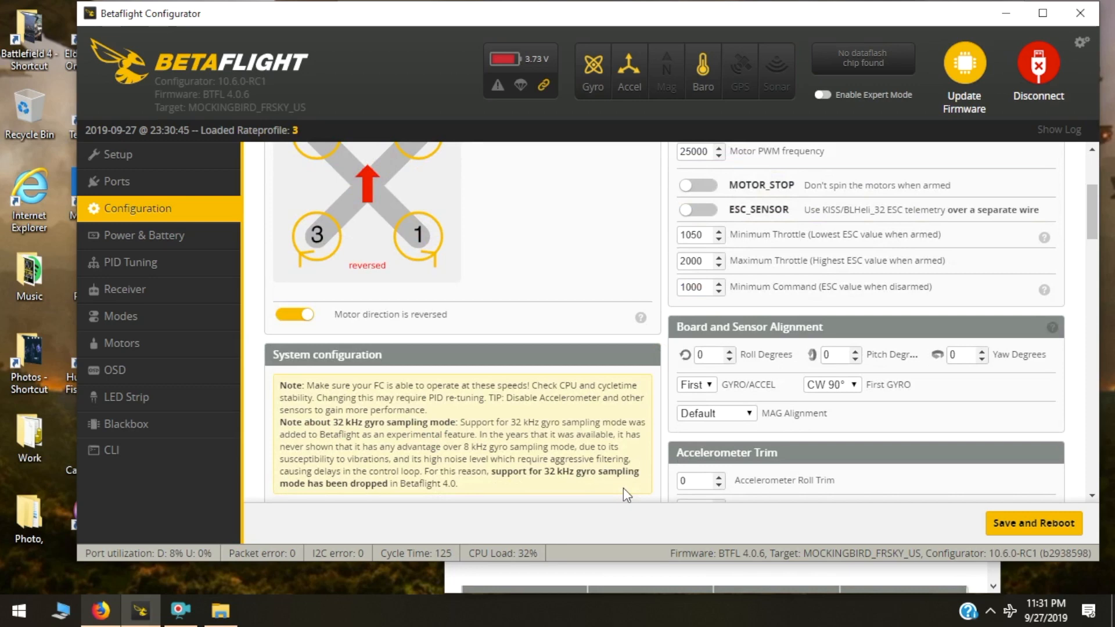
scroll(623, 494, "down", 3)
scroll(622, 487, "up", 2)
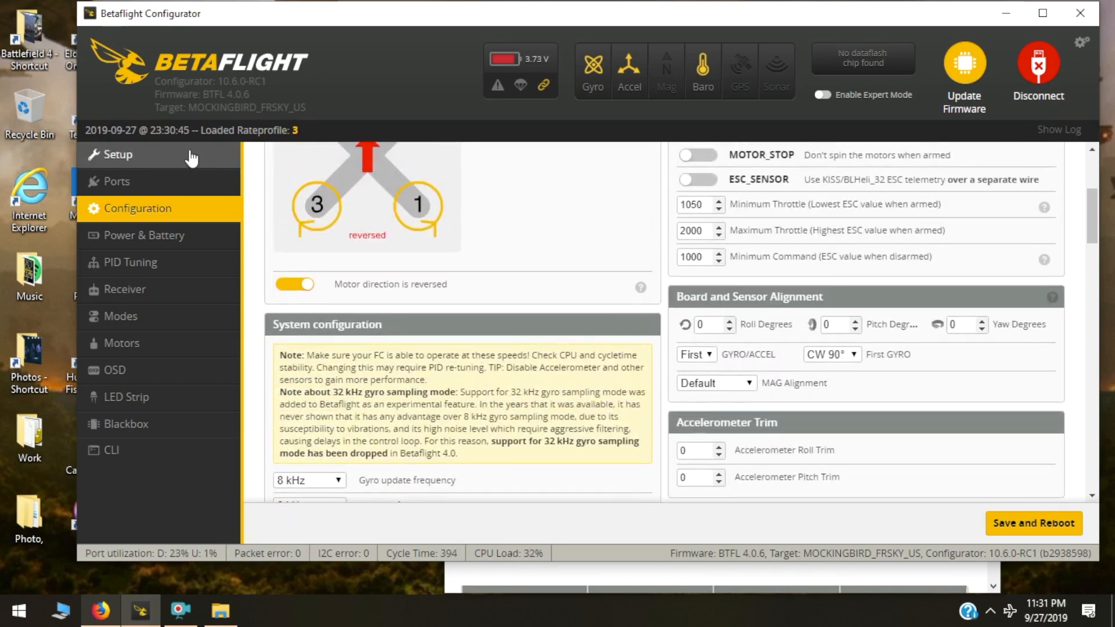
Set the minimum cell voltage to 2.95, maximum to 4.35 and warning to 3.1, and save the power and battery settings.
left_click(151, 235)
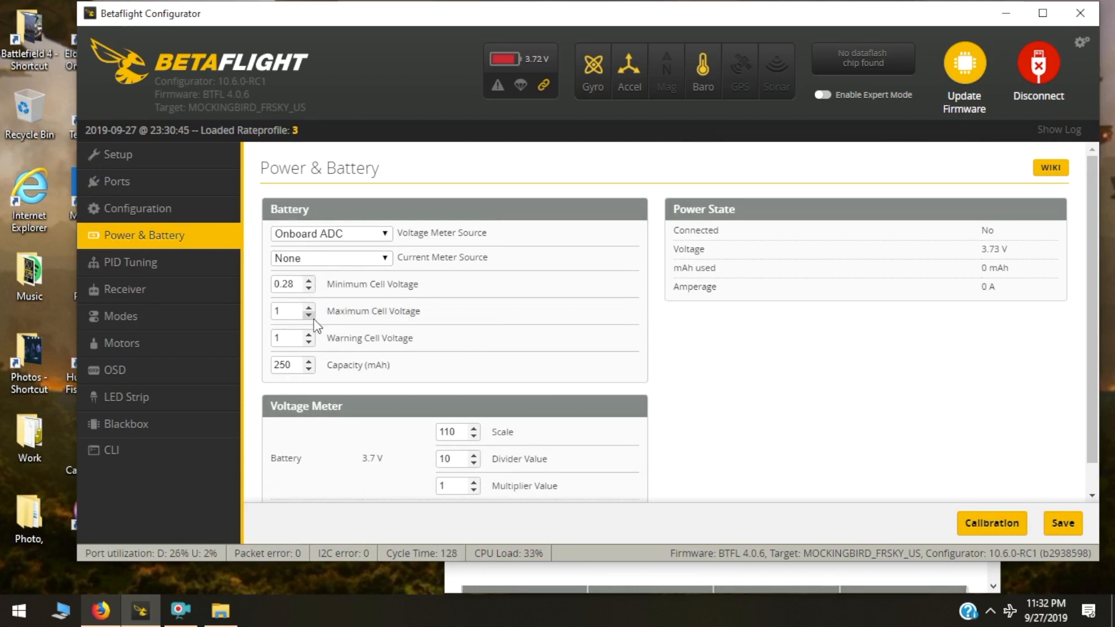
key("BackSpace")
key("BackSpace")
key("BackSpace")
type("2.95")
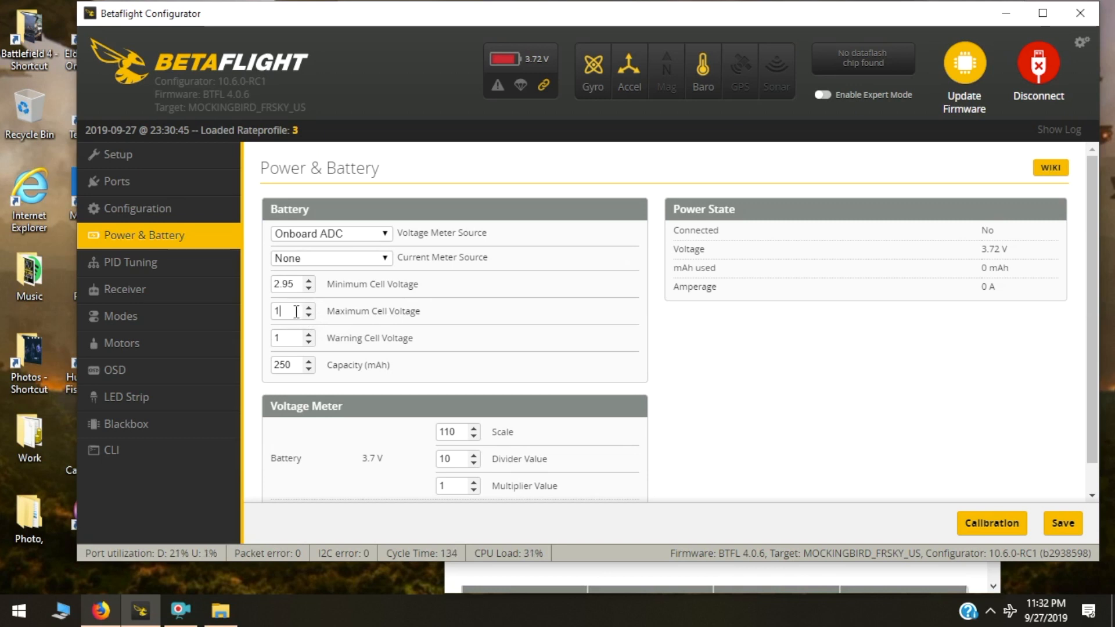
left_click(296, 312)
type("4.35")
type("3.1")
left_click(1053, 524)
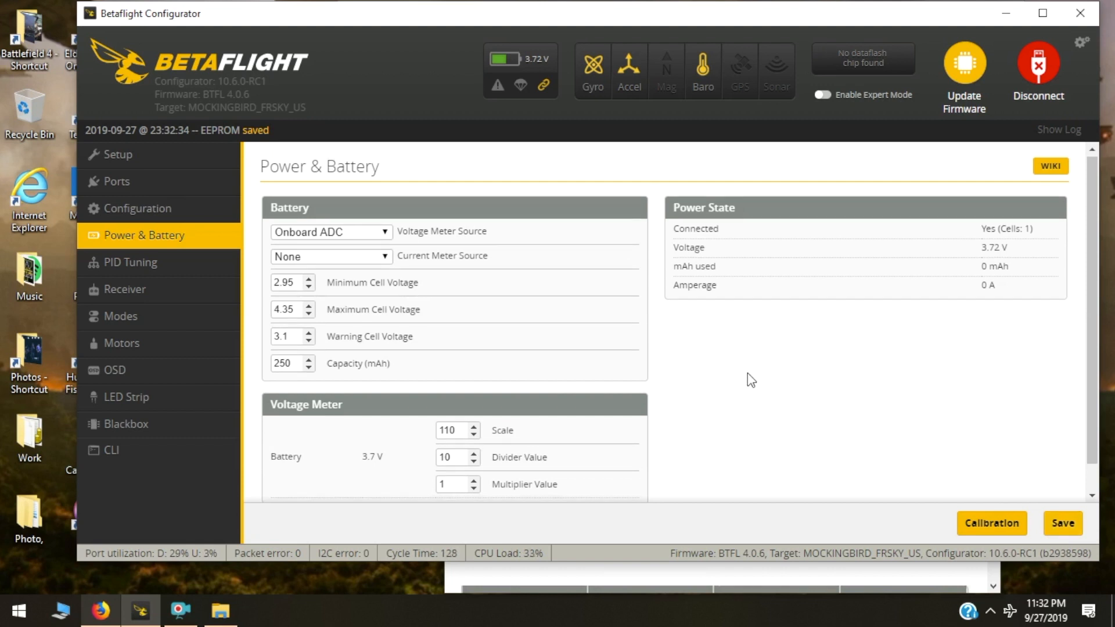
scroll(748, 373, "down", 1)
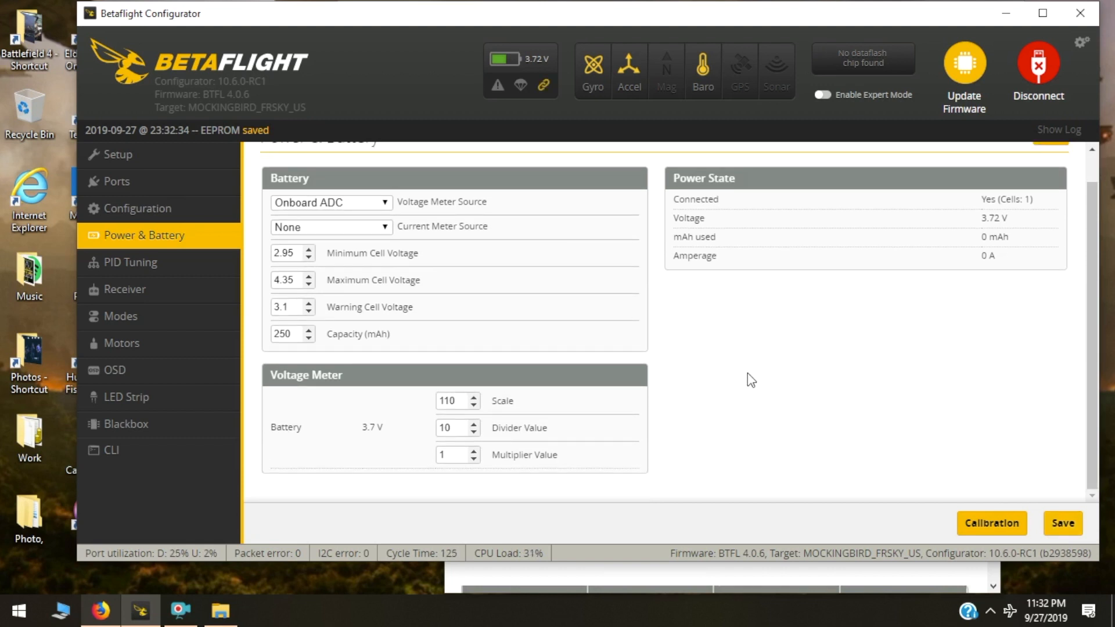
scroll(748, 373, "up", 1)
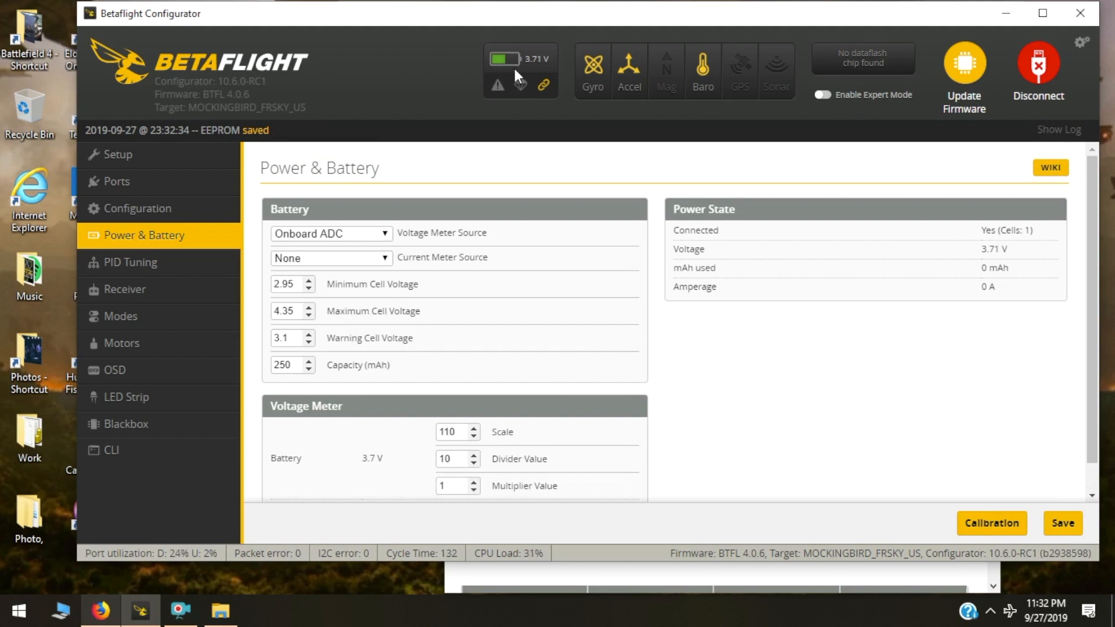
Look through the PID Tuning, Receiver, Modes and Motors pages.
left_click(138, 263)
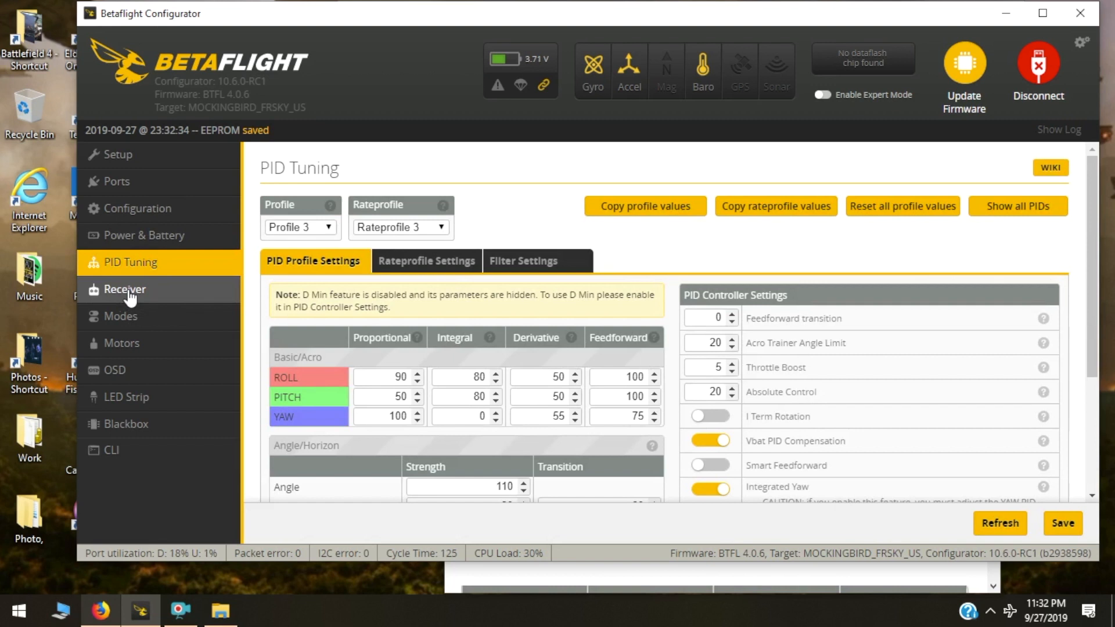
left_click(130, 296)
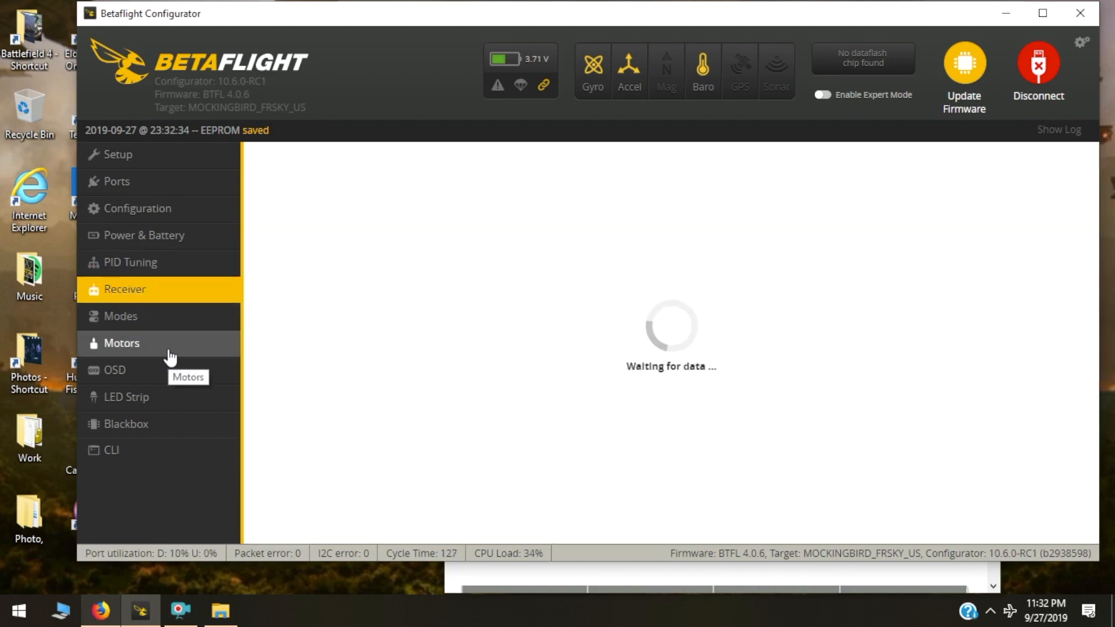
left_click(132, 317)
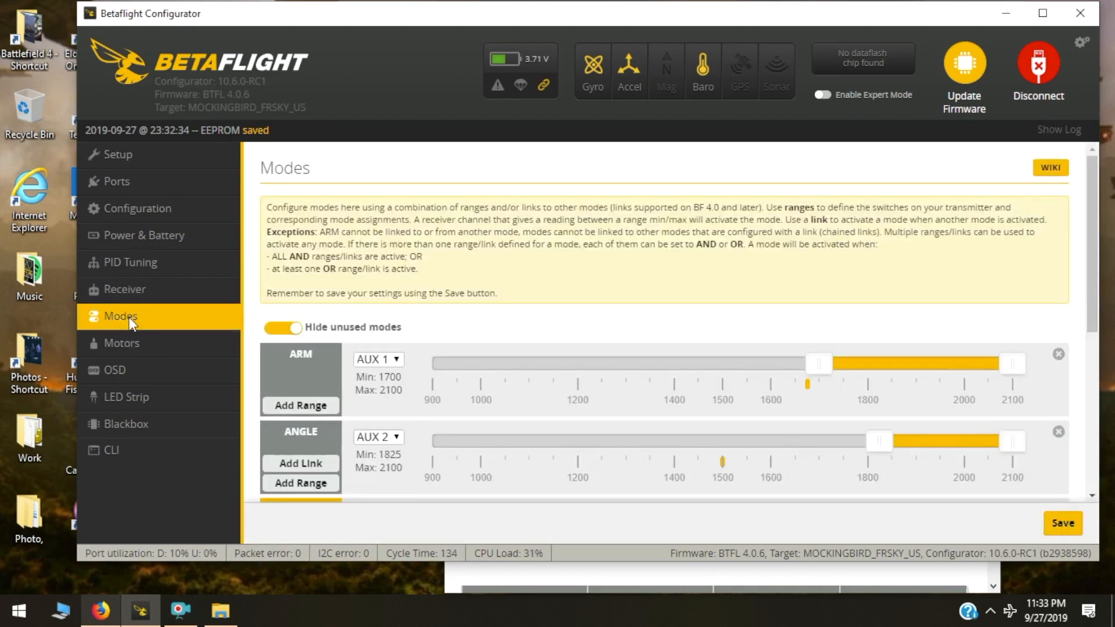
left_click(126, 342)
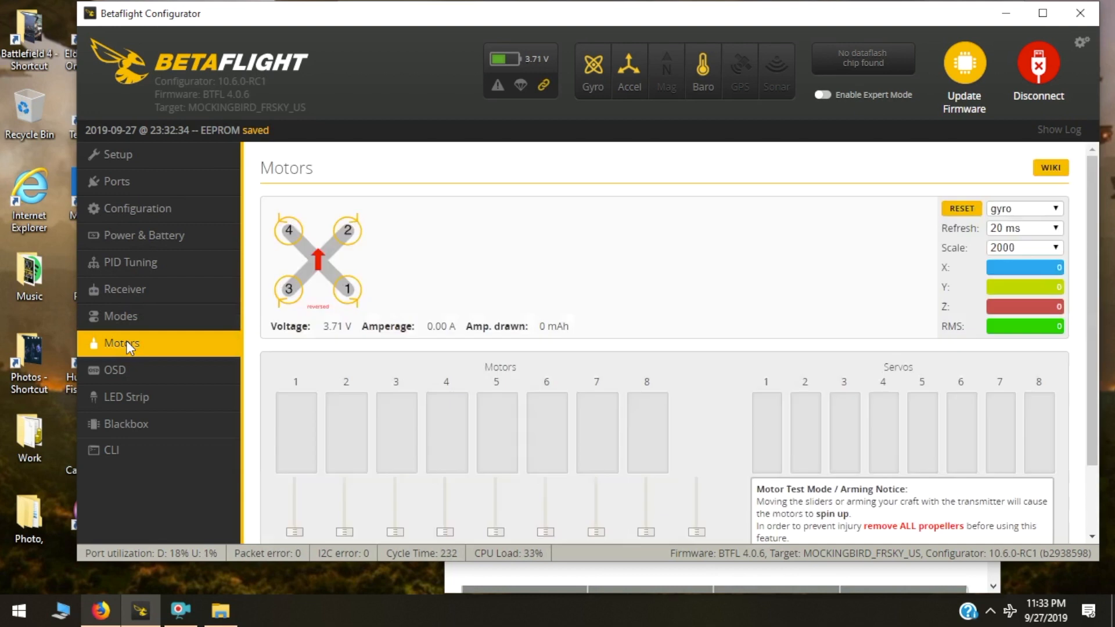
Review the OSD elements and statistics, and move the LOW VOLTAGE warning up and to the right in the OSD Profile 1 preview.
left_click(116, 373)
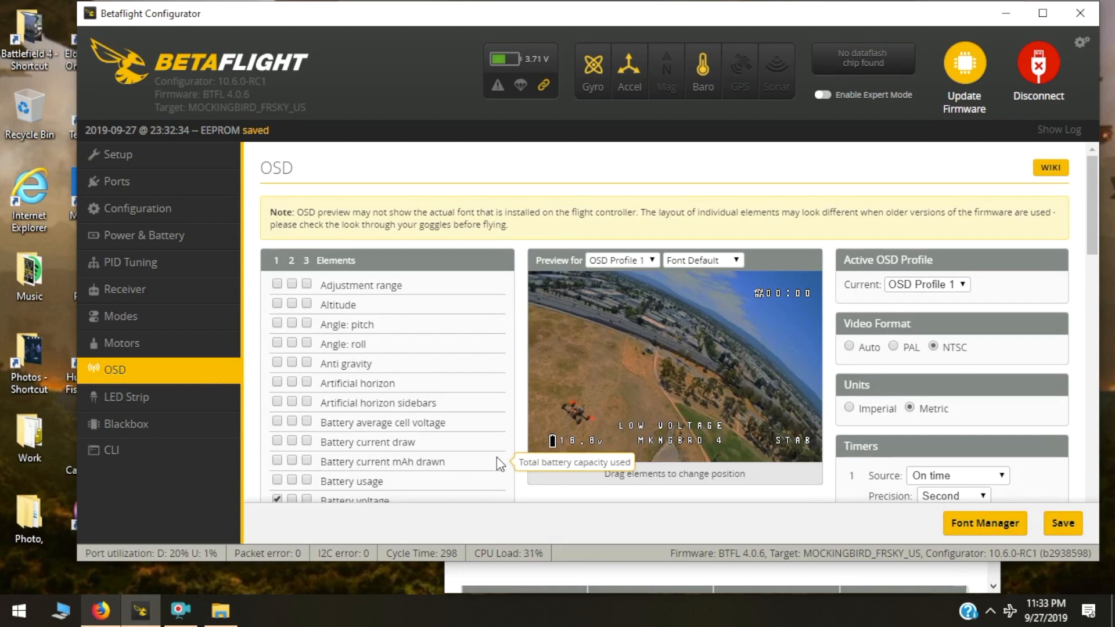
scroll(497, 457, "down", 4)
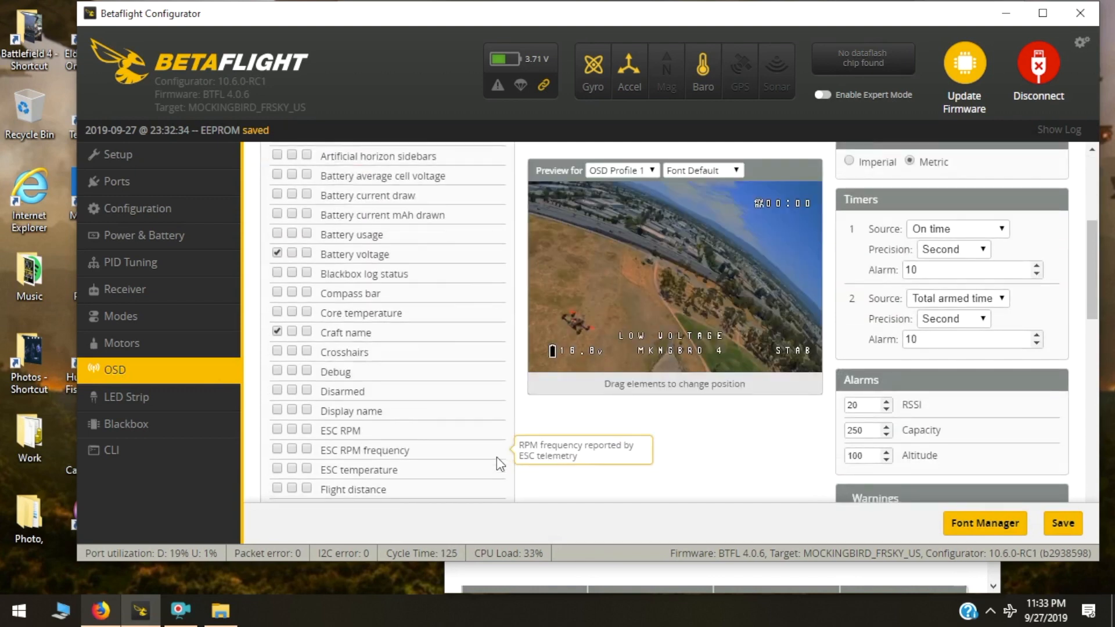
scroll(496, 457, "down", 6)
scroll(496, 457, "down", 4)
scroll(496, 458, "down", 2)
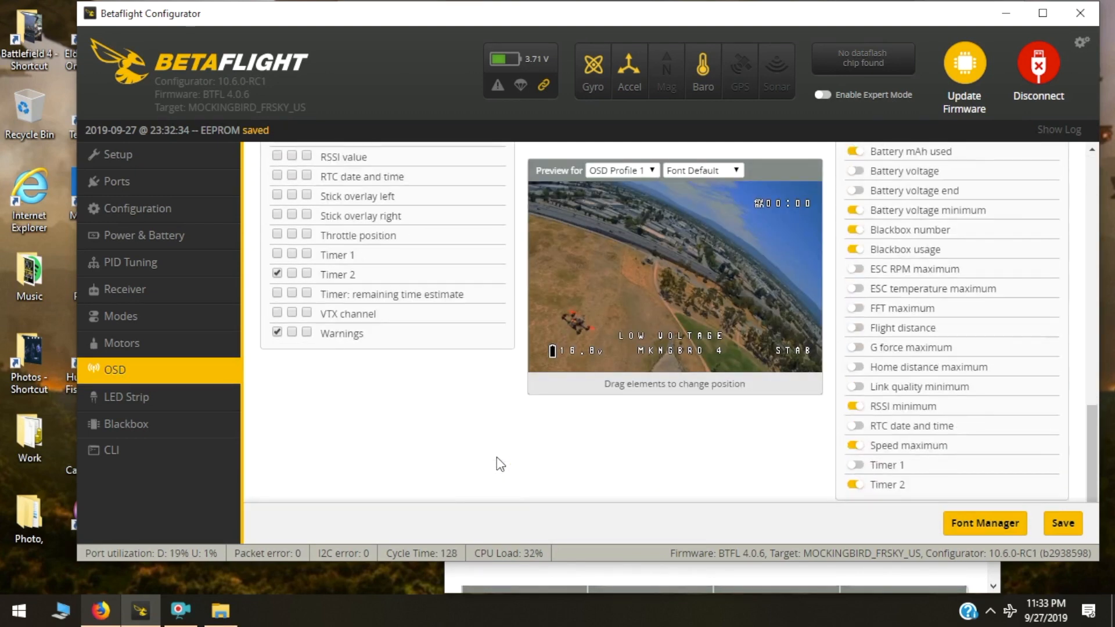
scroll(501, 491, "up", 4)
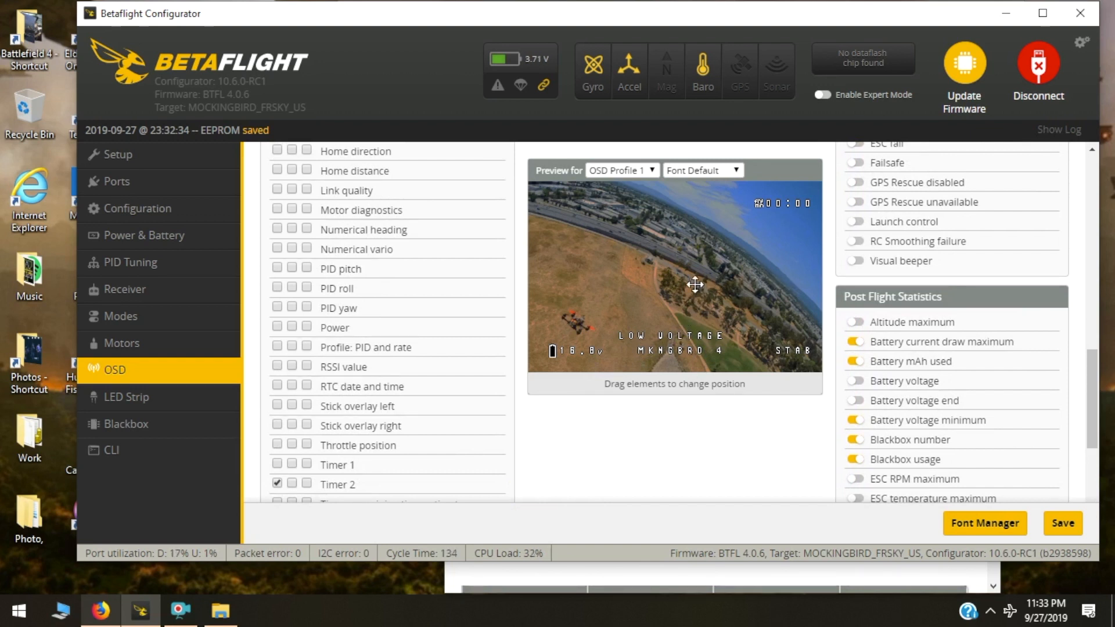
left_click_drag(622, 334, 695, 284)
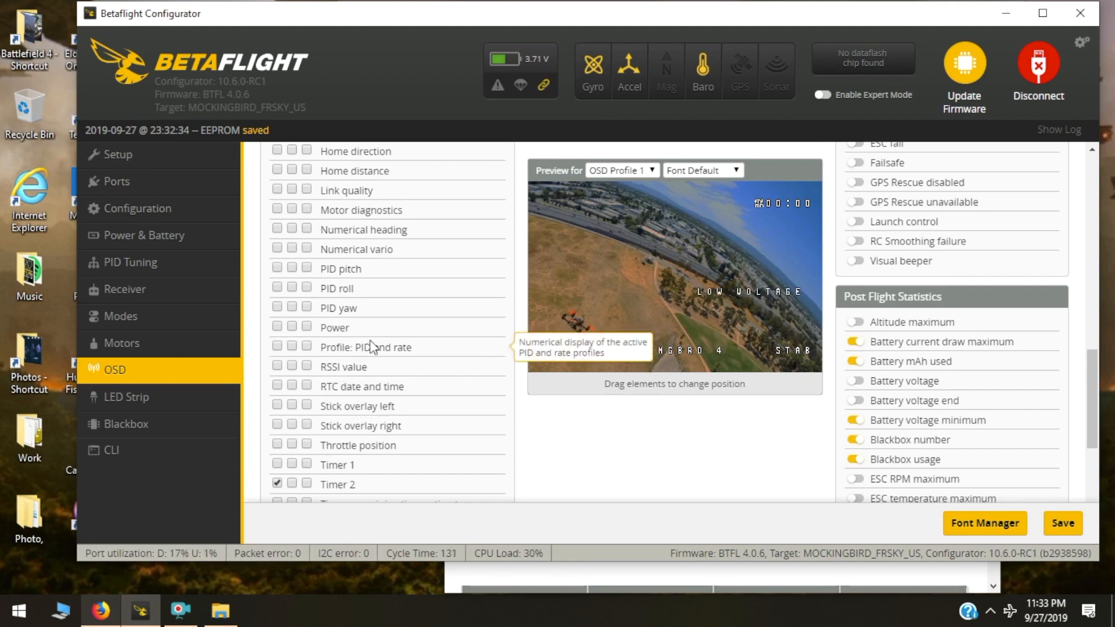
scroll(371, 343, "up", 4)
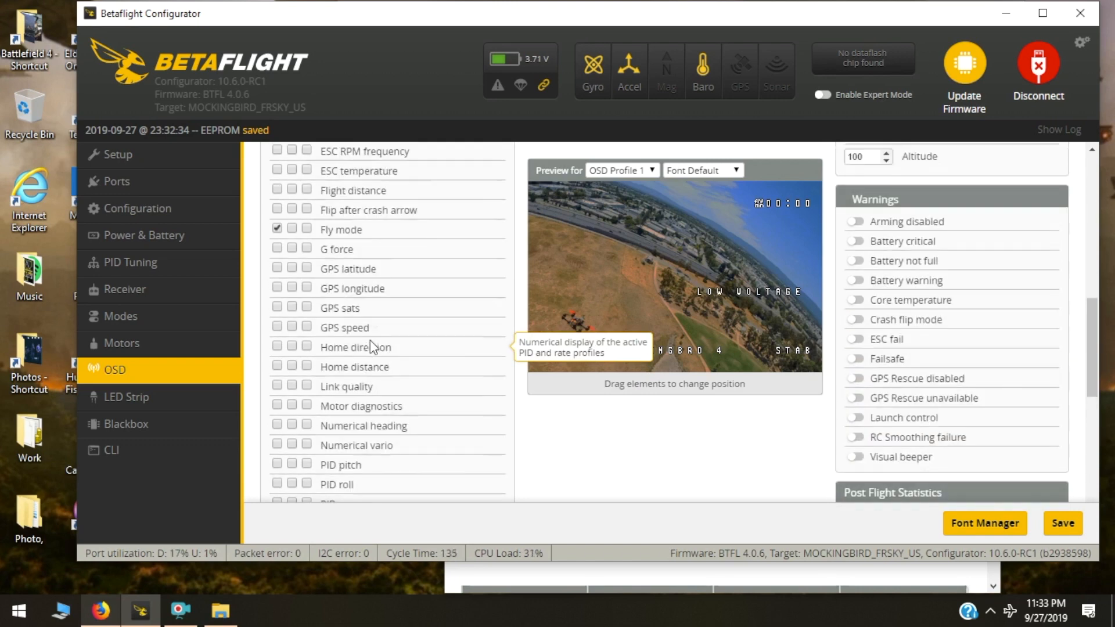
Move the battery current mAh drawn element to the upper-left corner of the OSD Profile 1 preview.
scroll(370, 341, "up", 1)
scroll(372, 345, "up", 1)
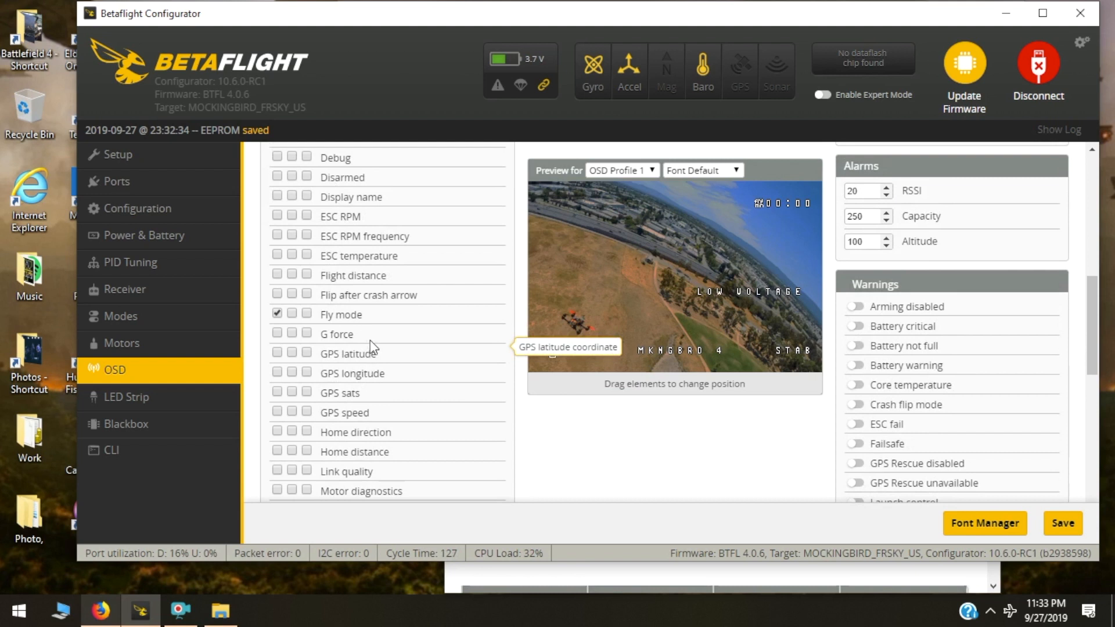
scroll(370, 341, "up", 1)
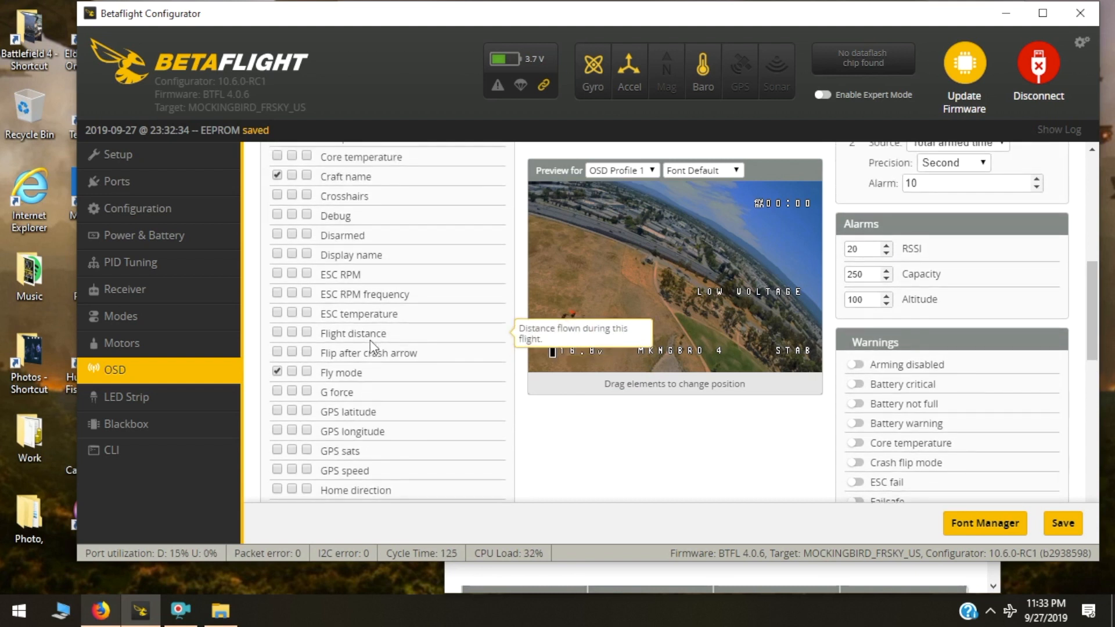
scroll(371, 339, "up", 1)
scroll(370, 339, "up", 2)
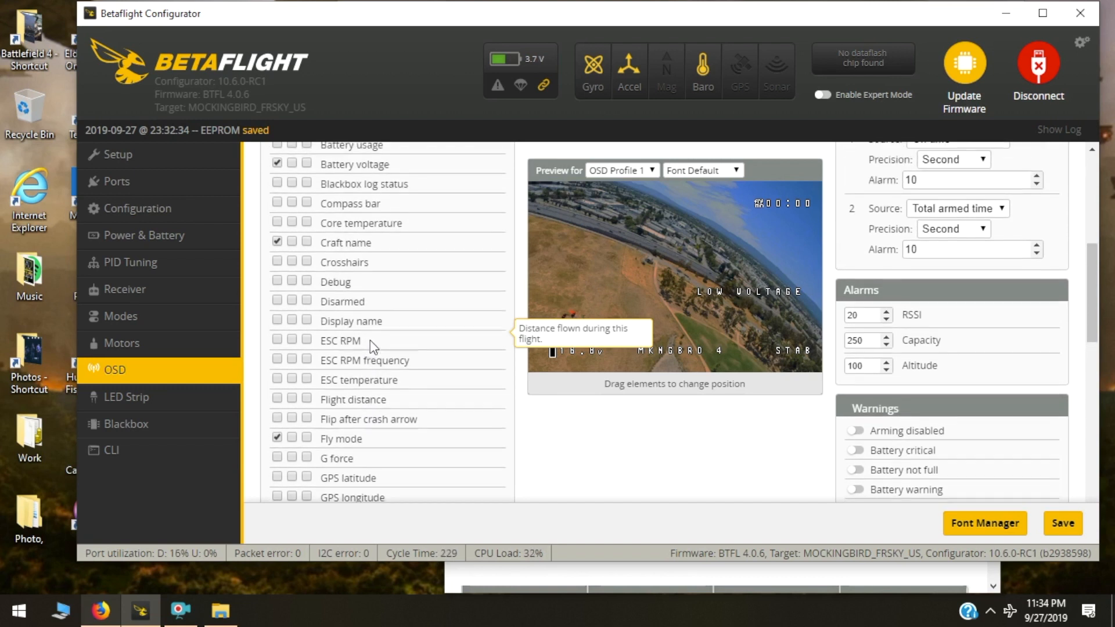
scroll(370, 340, "up", 1)
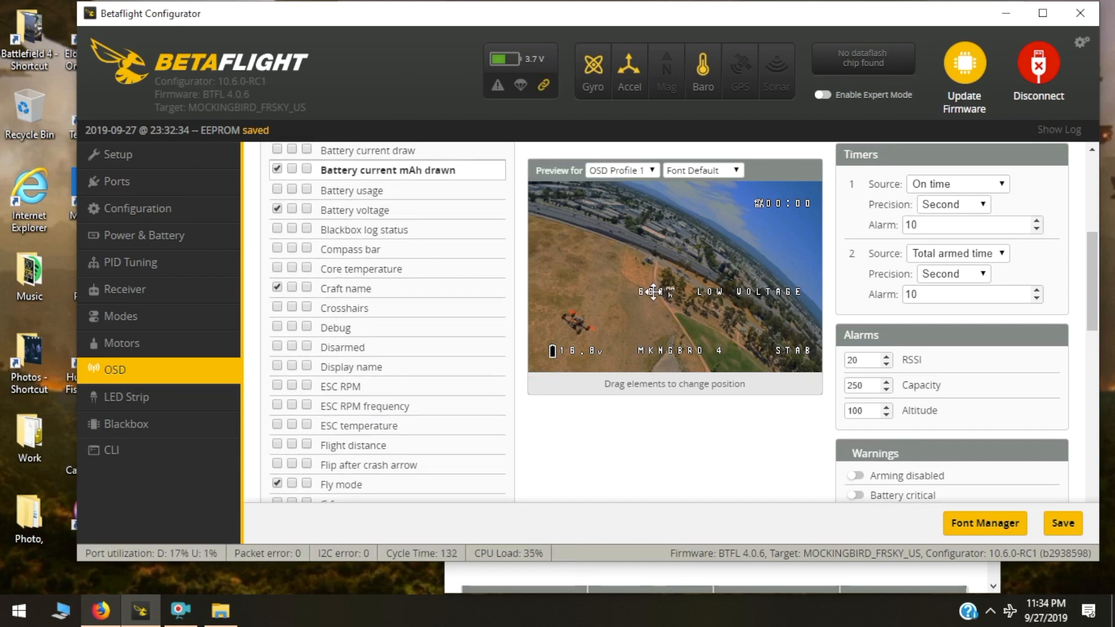
left_click_drag(653, 291, 542, 204)
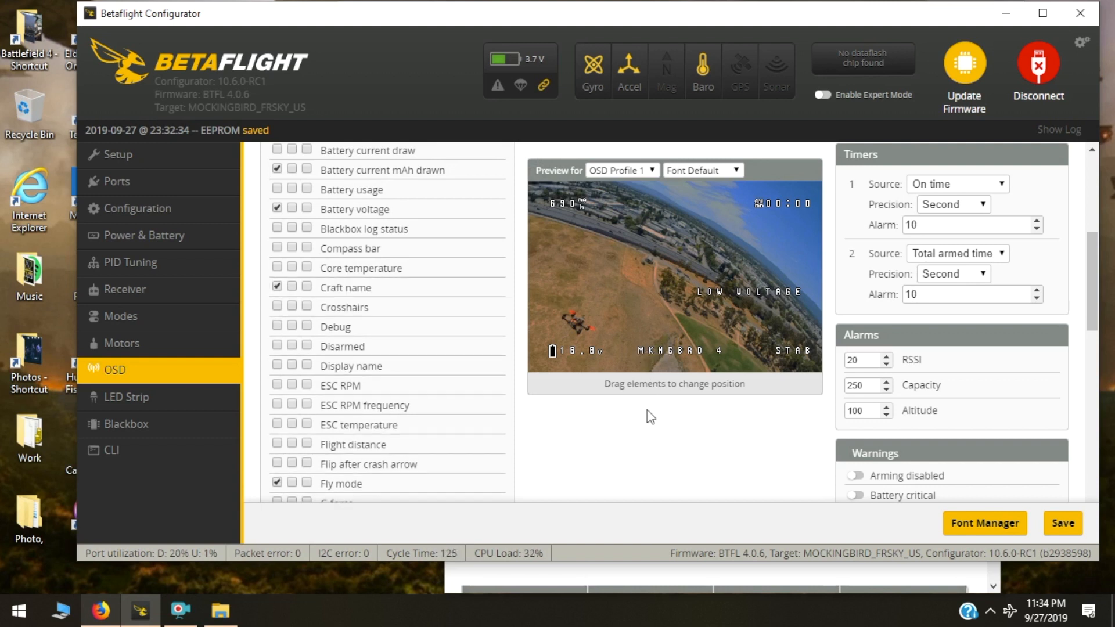
Examine the enabled OSD elements, the warnings and the post flight statistics.
scroll(650, 416, "down", 4)
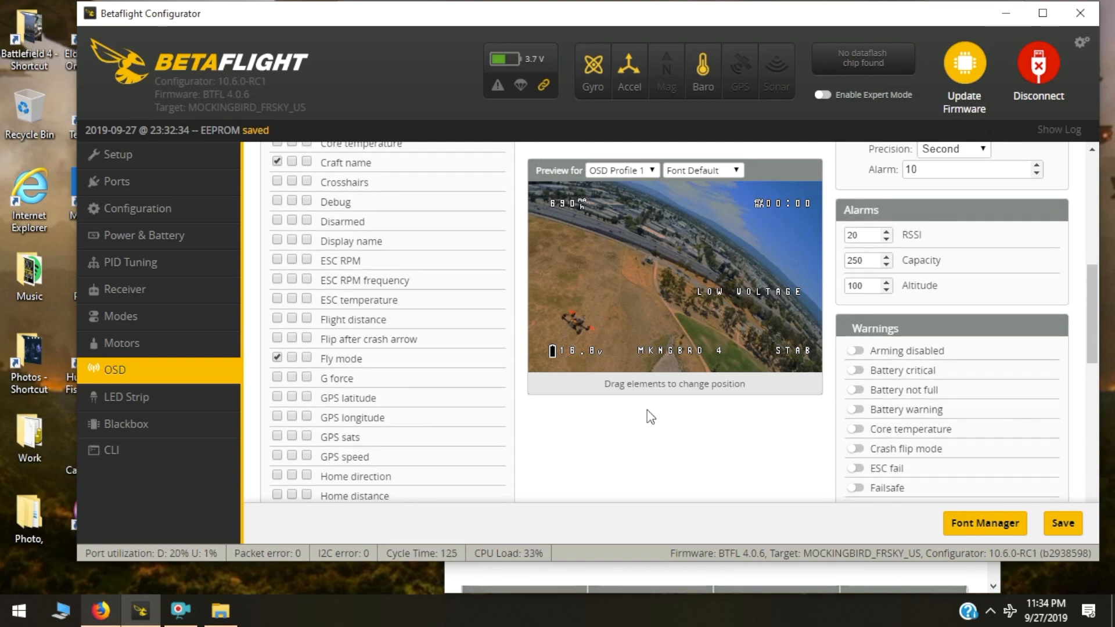
scroll(651, 417, "down", 3)
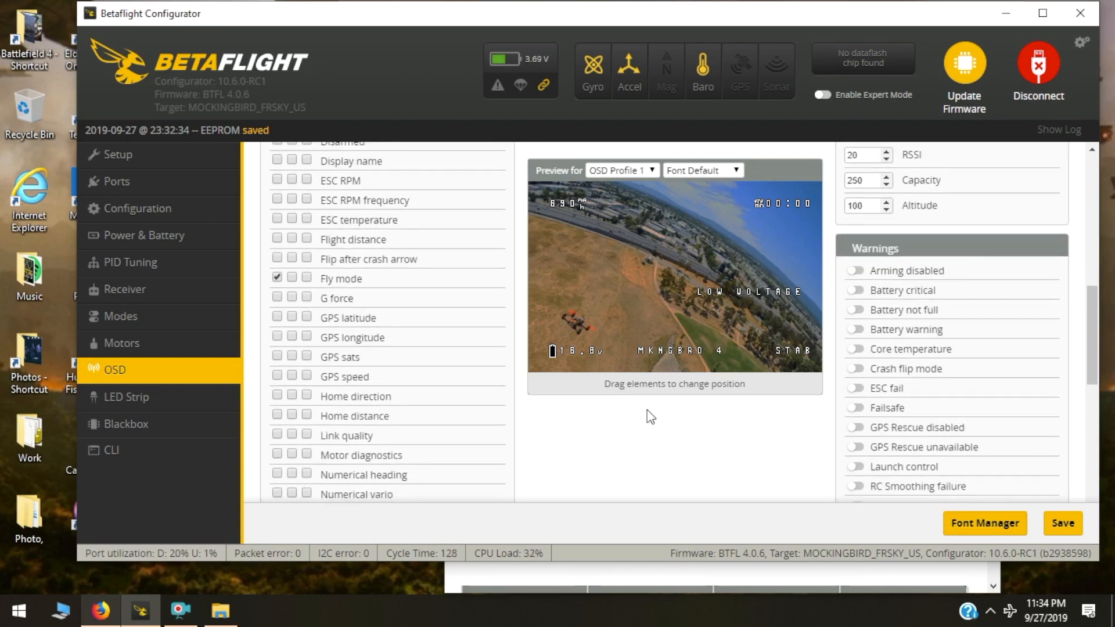
scroll(650, 417, "down", 7)
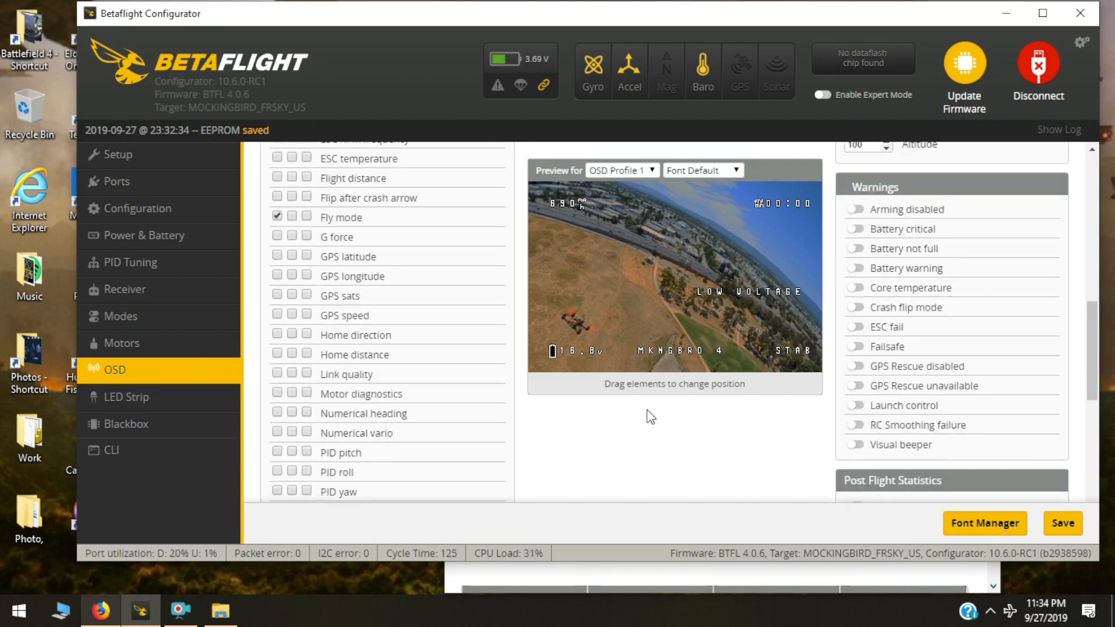
scroll(650, 417, "down", 3)
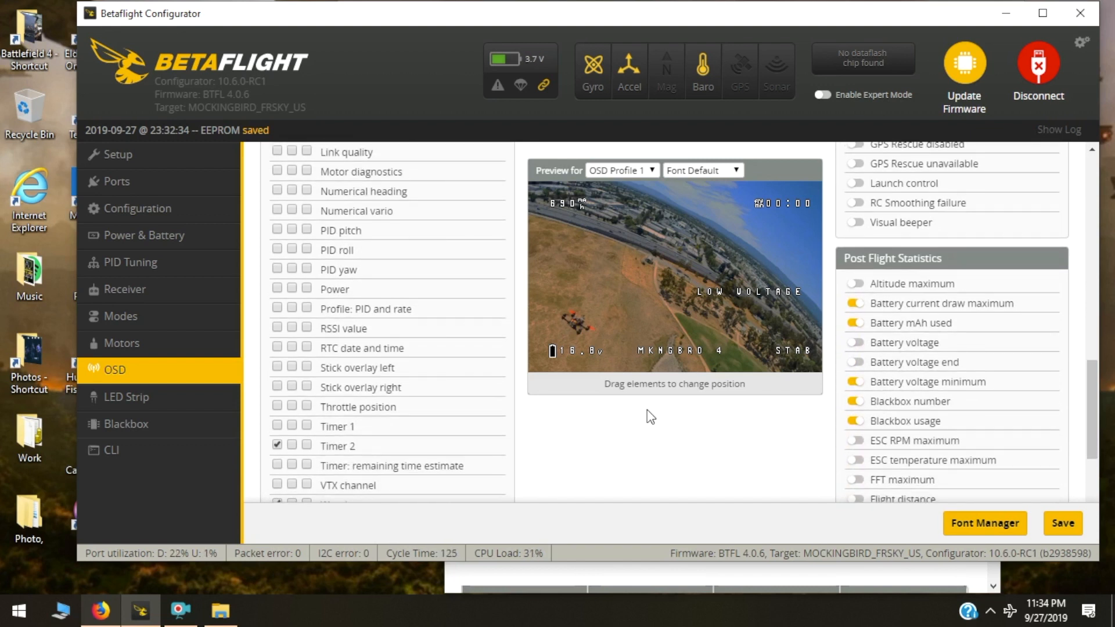
scroll(650, 417, "up", 1)
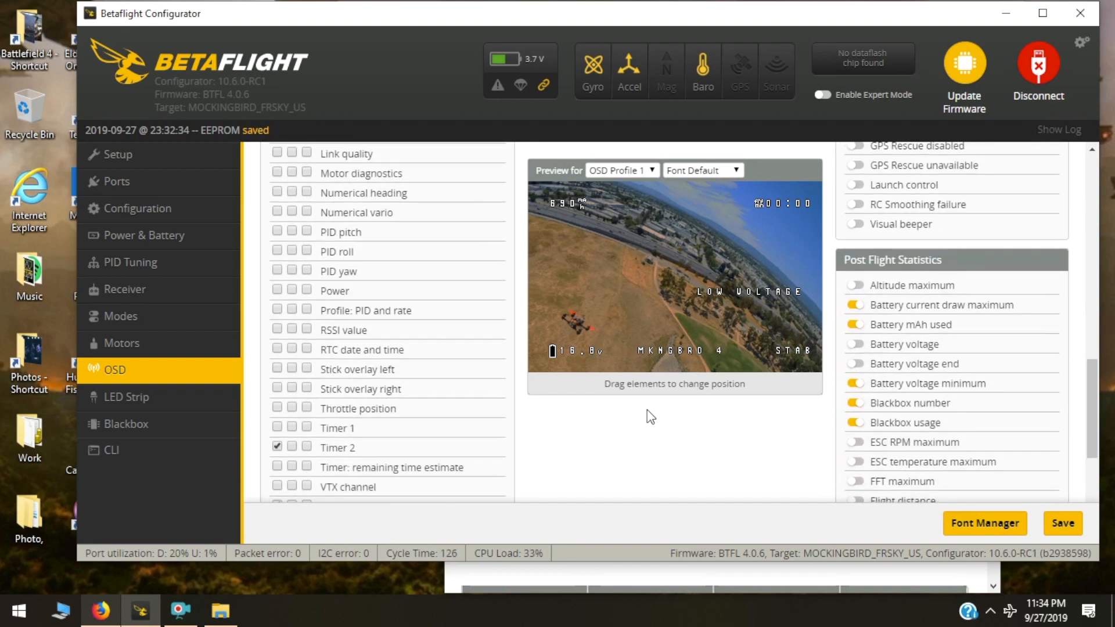
scroll(651, 416, "down", 5)
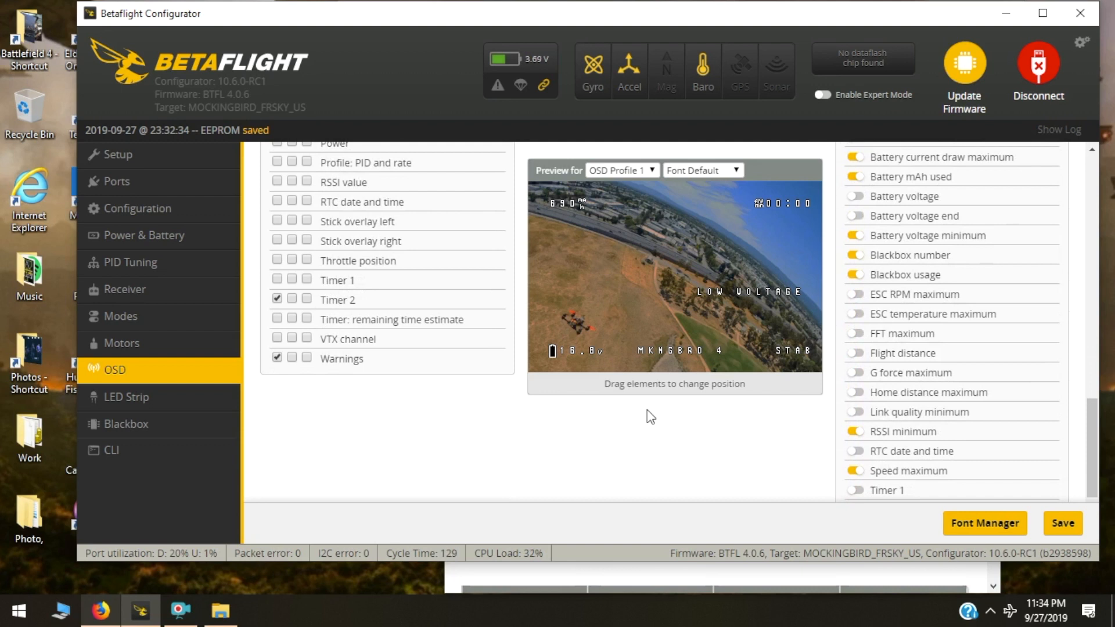
scroll(650, 417, "down", 1)
scroll(650, 417, "up", 1)
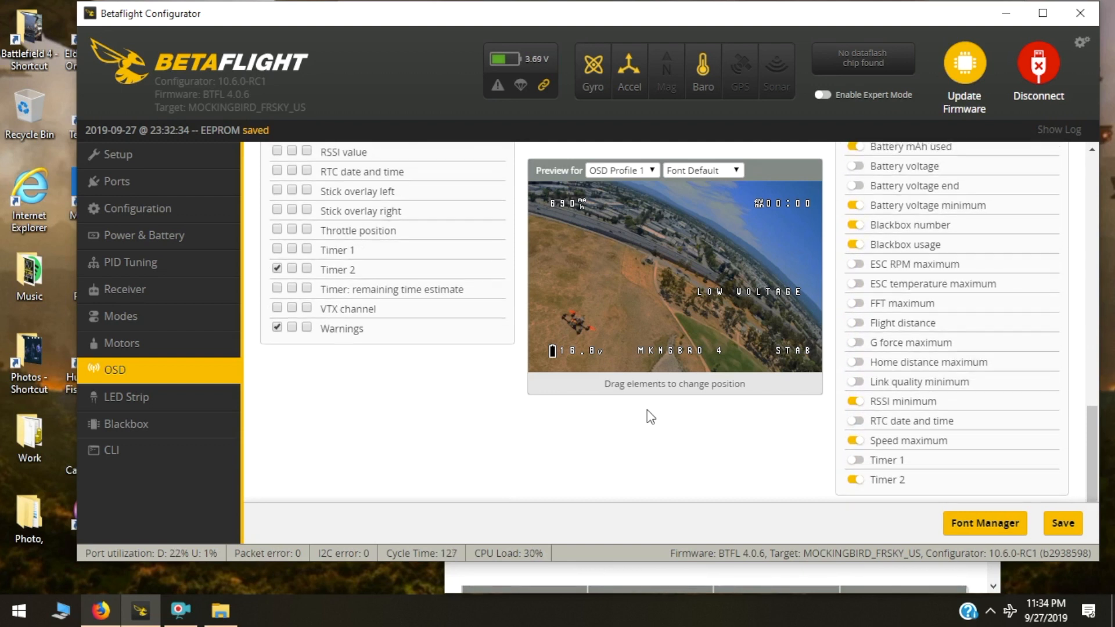
scroll(650, 417, "up", 2)
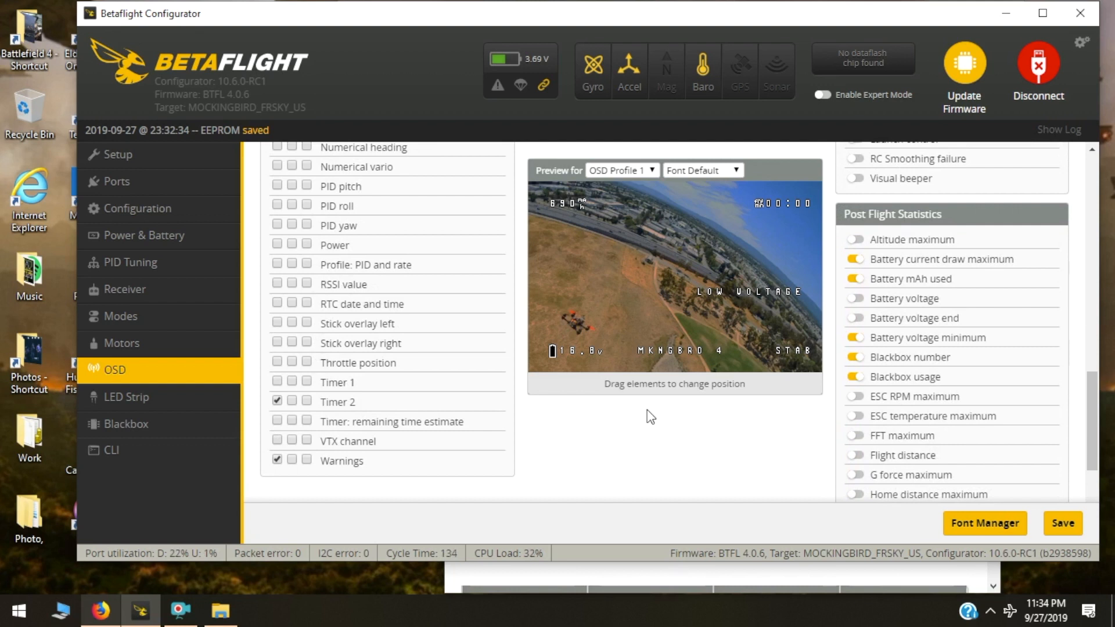
scroll(651, 417, "down", 3)
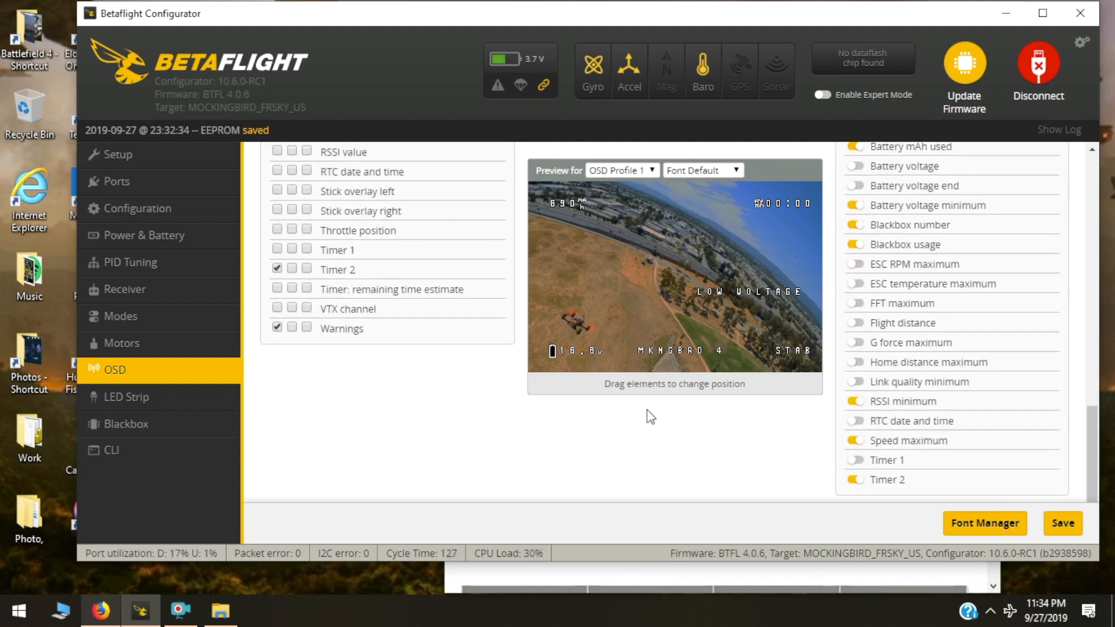
scroll(650, 416, "up", 5)
scroll(650, 417, "up", 3)
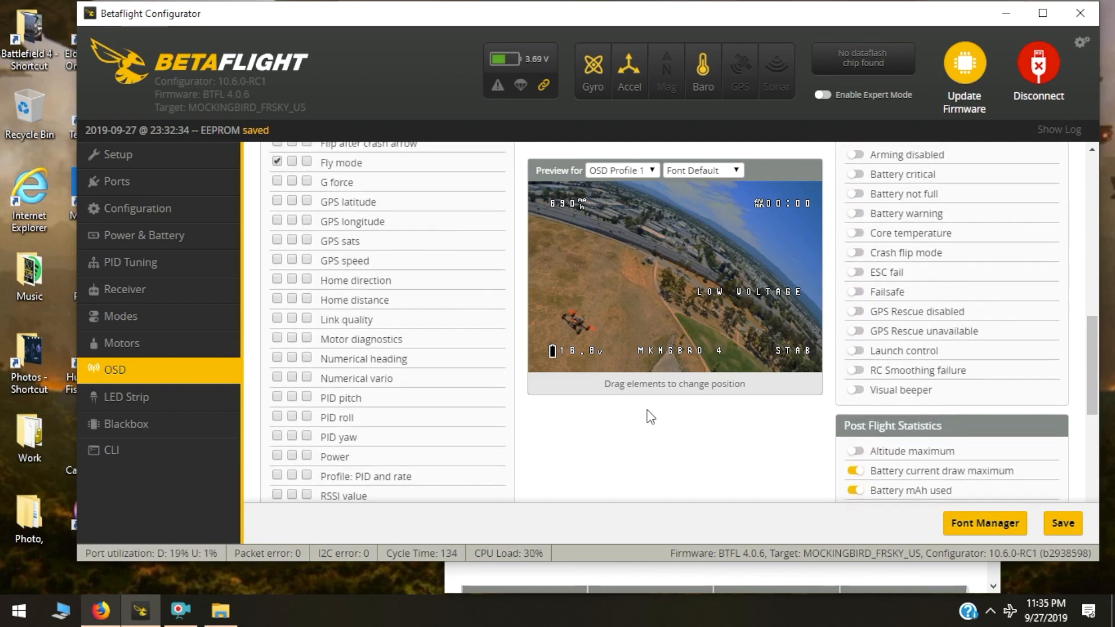
Enable the Battery warning in the OSD warnings and save the OSD settings.
scroll(647, 410, "down", 1)
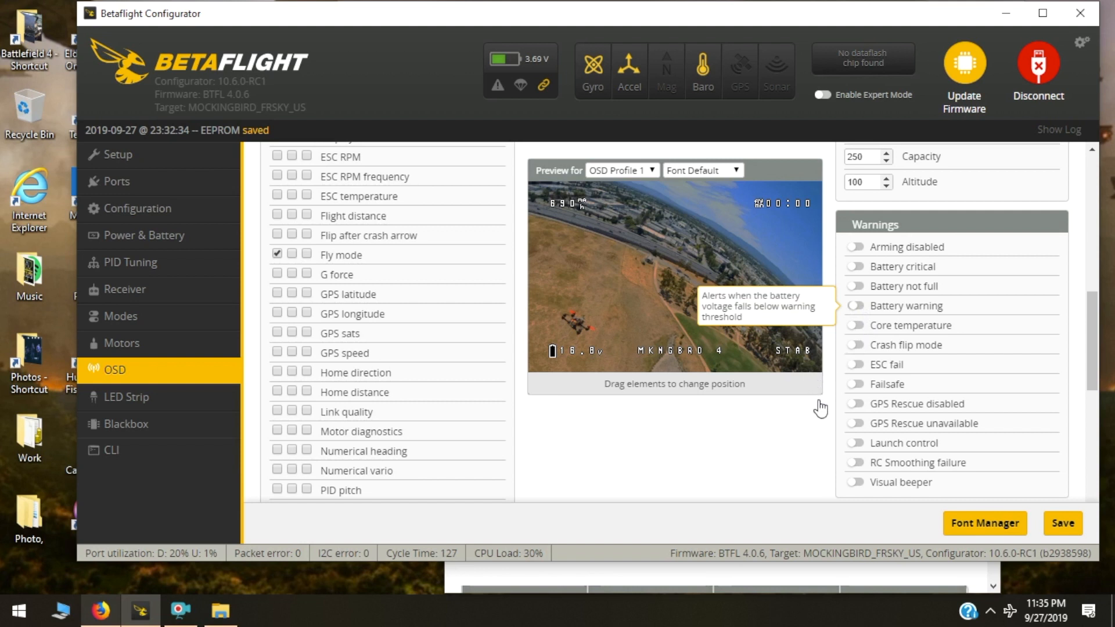
left_click(856, 306)
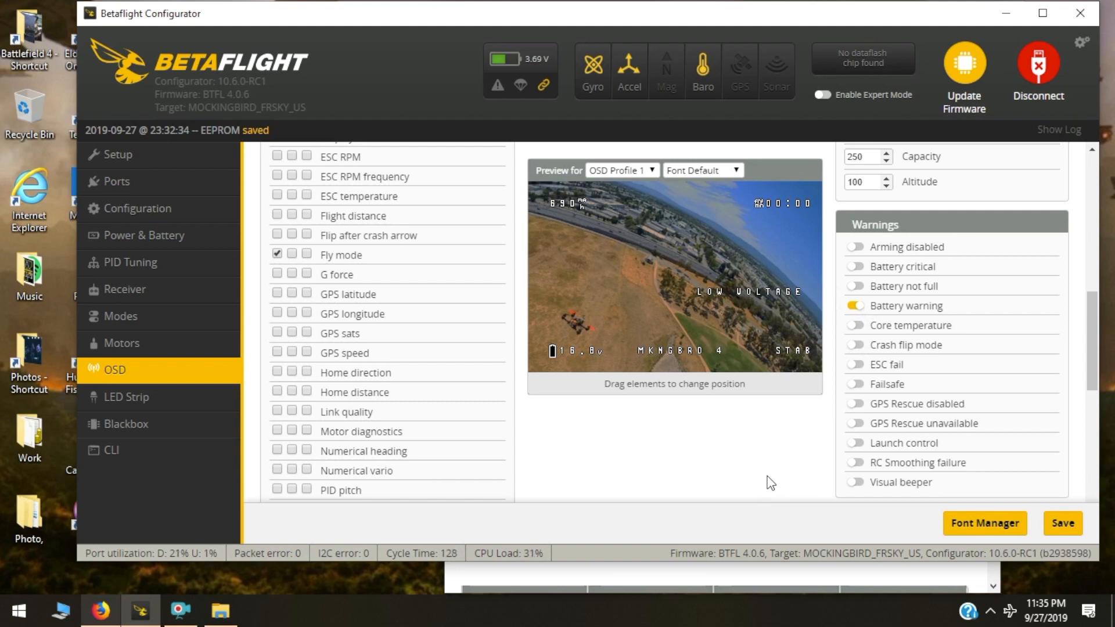
scroll(771, 483, "up", 3)
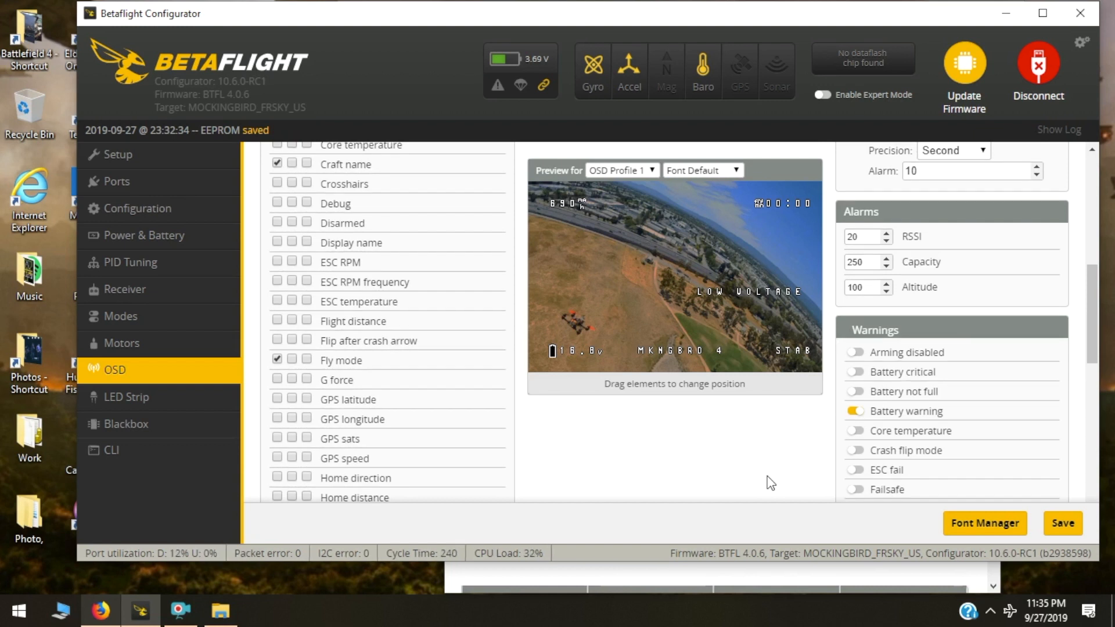
scroll(770, 483, "up", 4)
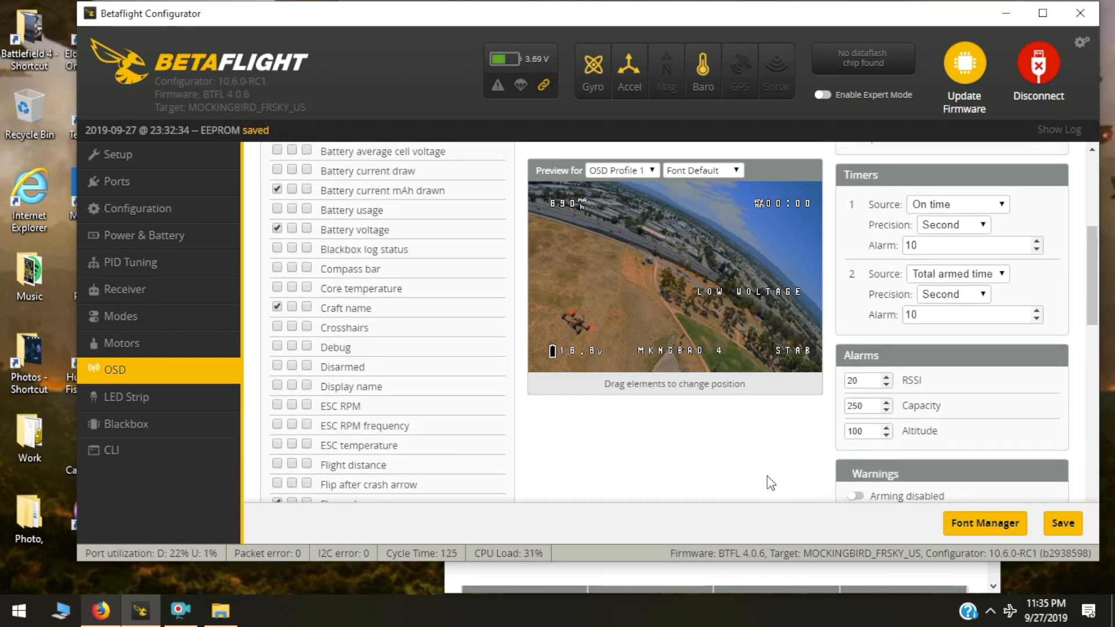
scroll(770, 483, "up", 7)
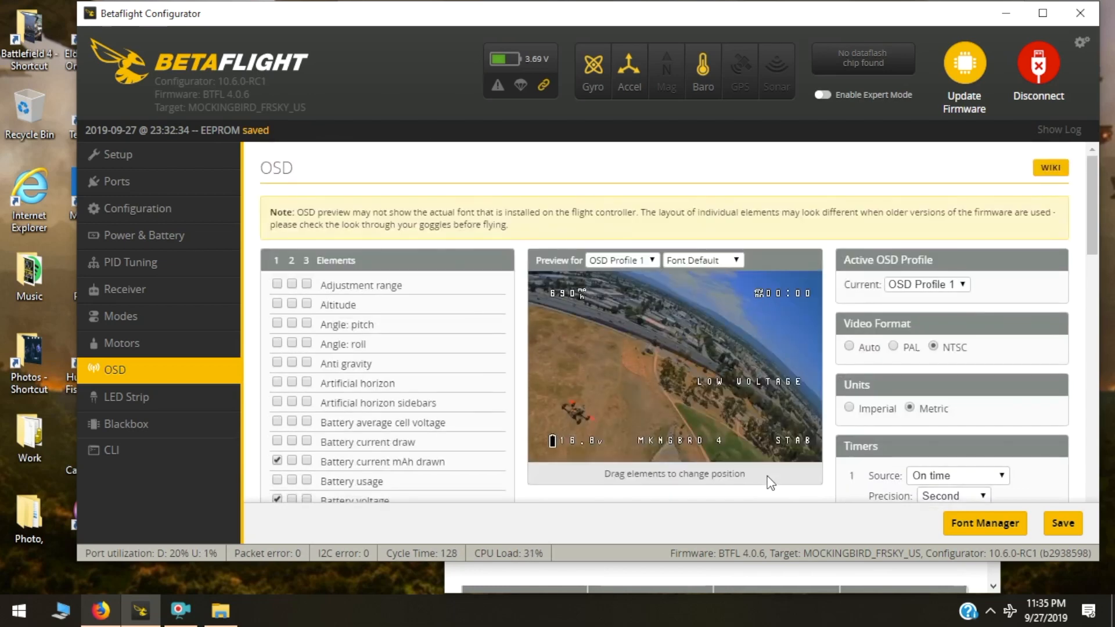
scroll(771, 483, "down", 2)
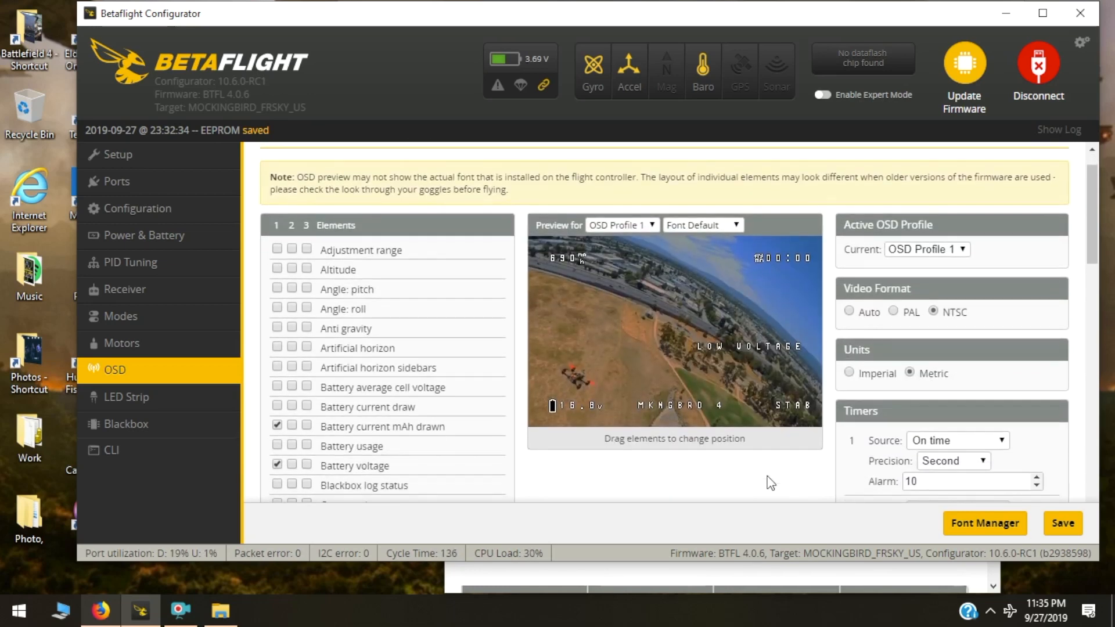
scroll(771, 483, "up", 1)
scroll(771, 483, "up", 1)
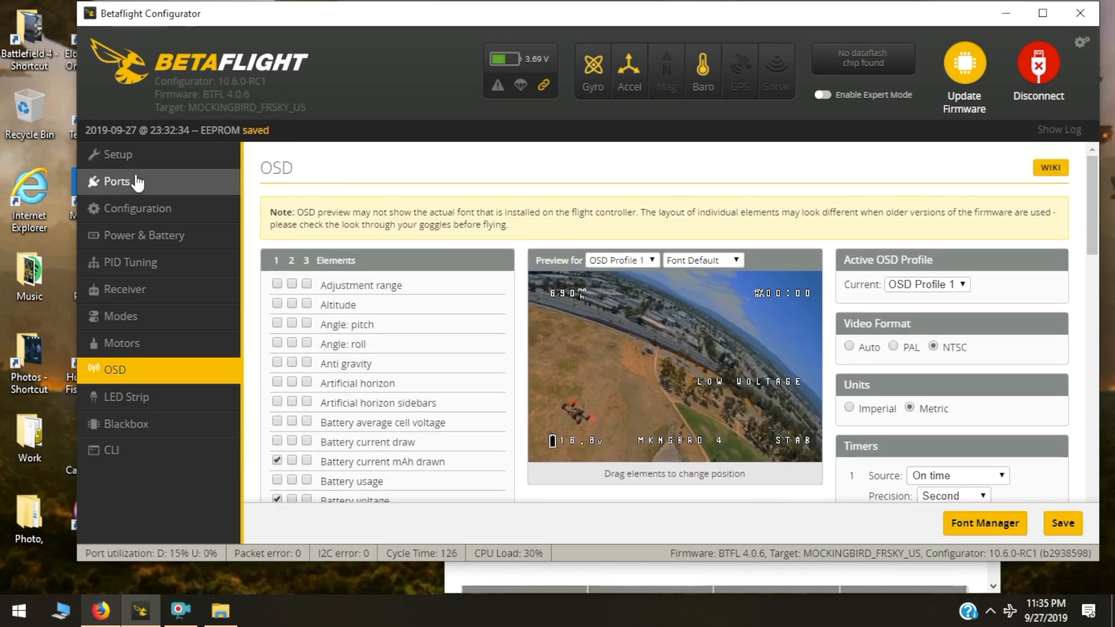
left_click(1066, 524)
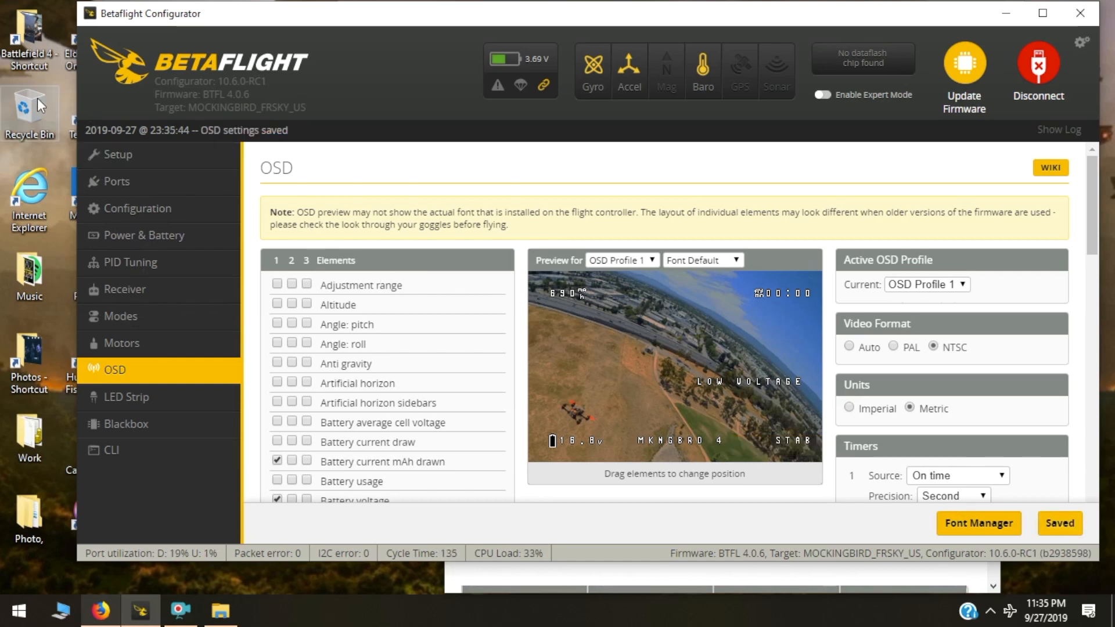
Change the craft name to MKNGBRD V4 in the configuration, then save and reboot the flight controller.
left_click(133, 157)
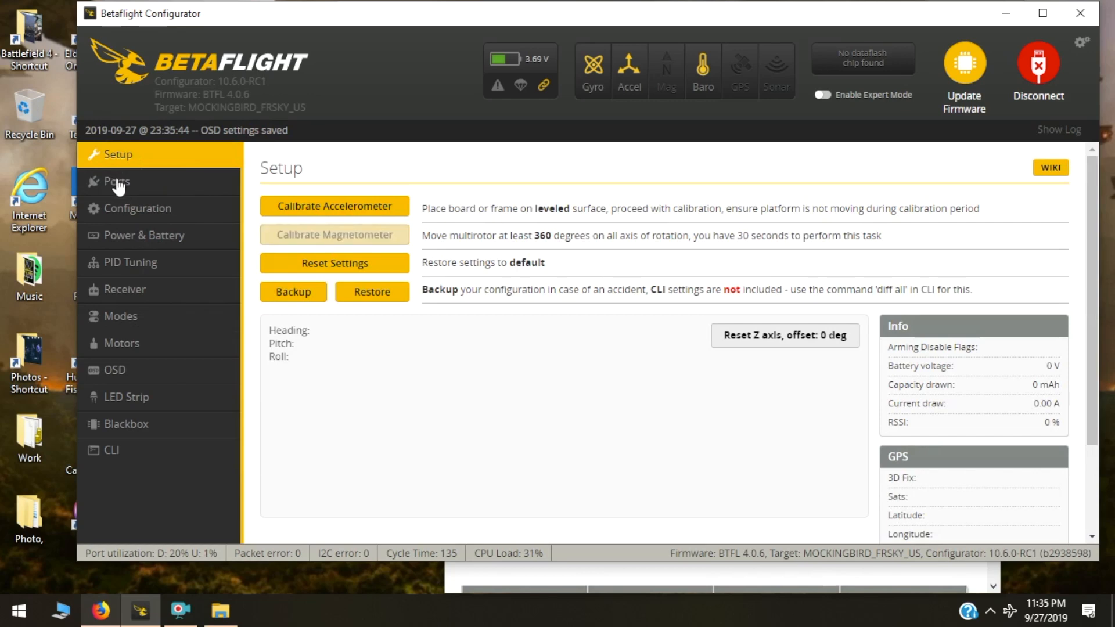
scroll(392, 329, "down", 3)
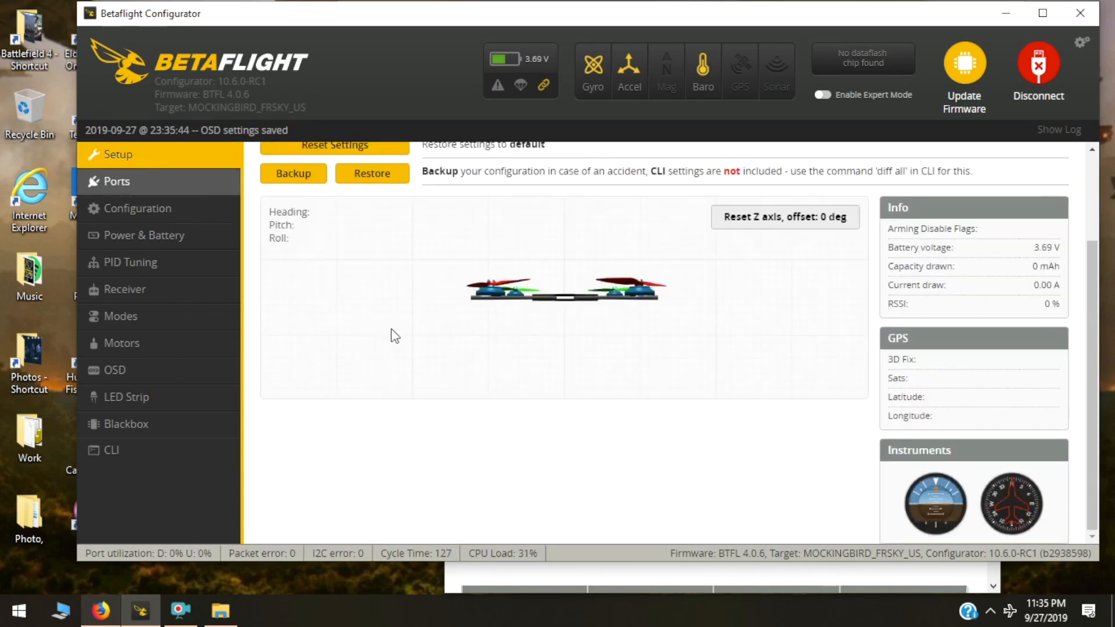
scroll(394, 337, "up", 2)
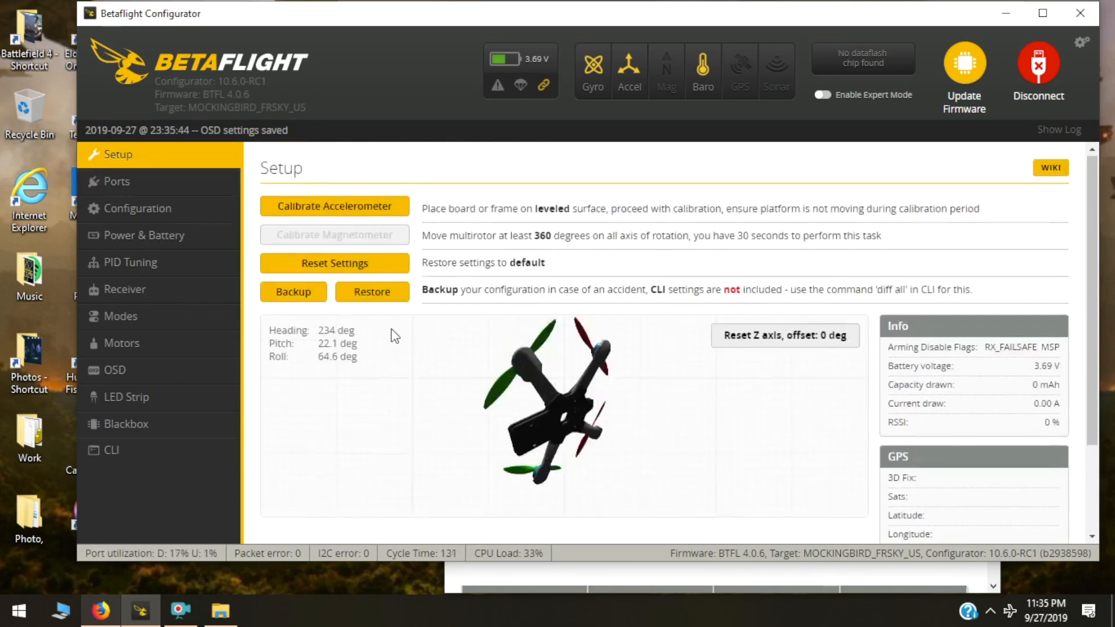
left_click(135, 213)
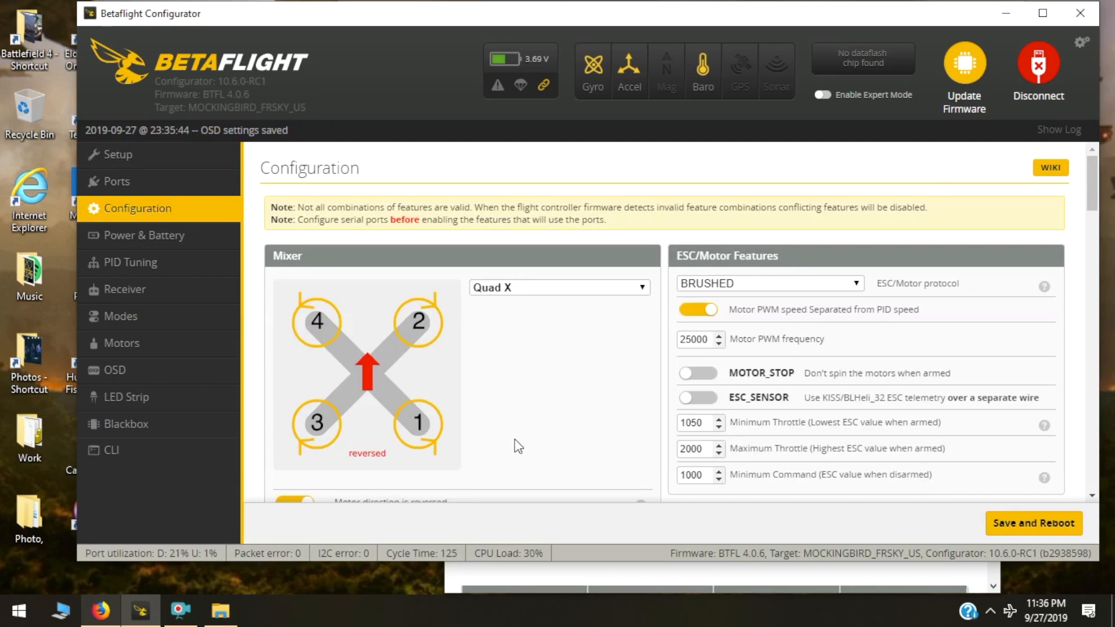
scroll(514, 448, "down", 5)
scroll(518, 445, "down", 3)
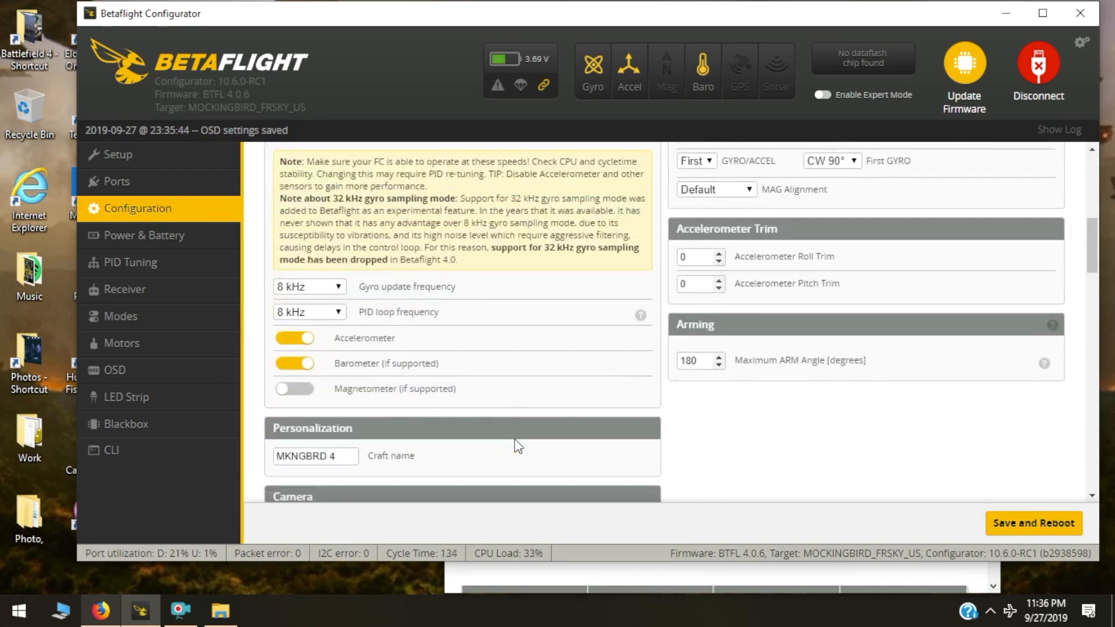
scroll(515, 441, "down", 4)
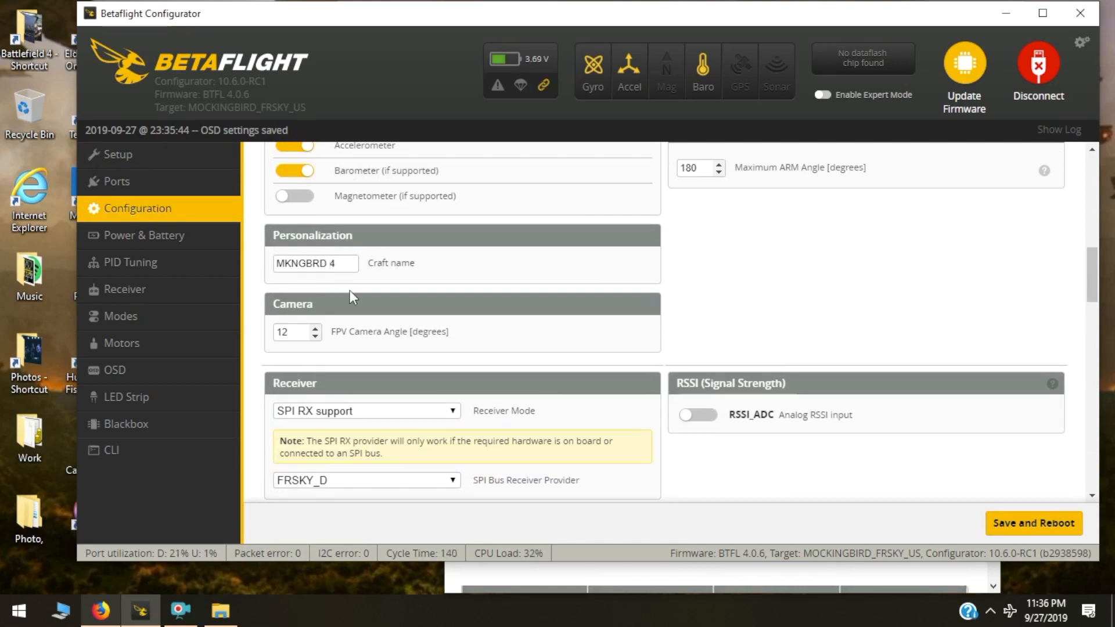
type("V")
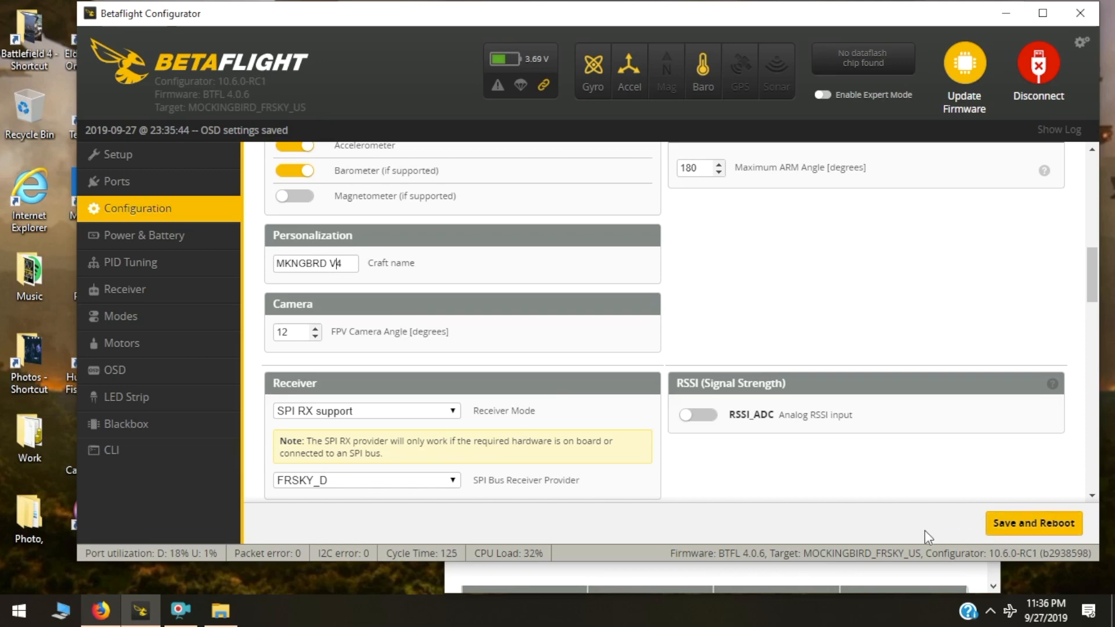
left_click(1003, 530)
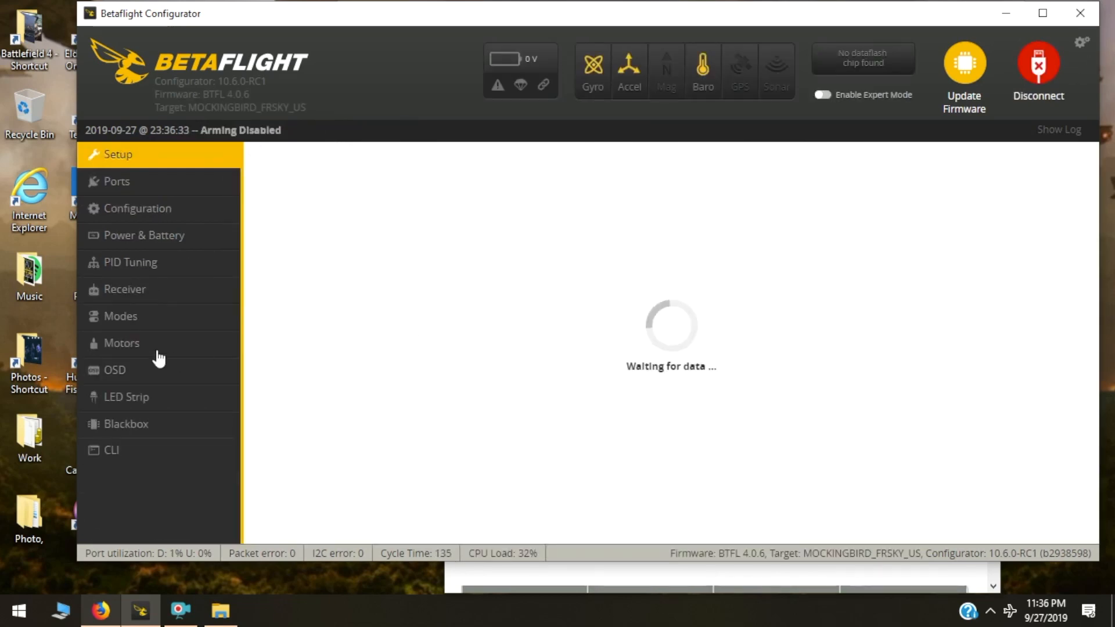
Move the LOW VOLTAGE warning in the OSD preview down and to the left, directly above the craft name.
left_click(120, 372)
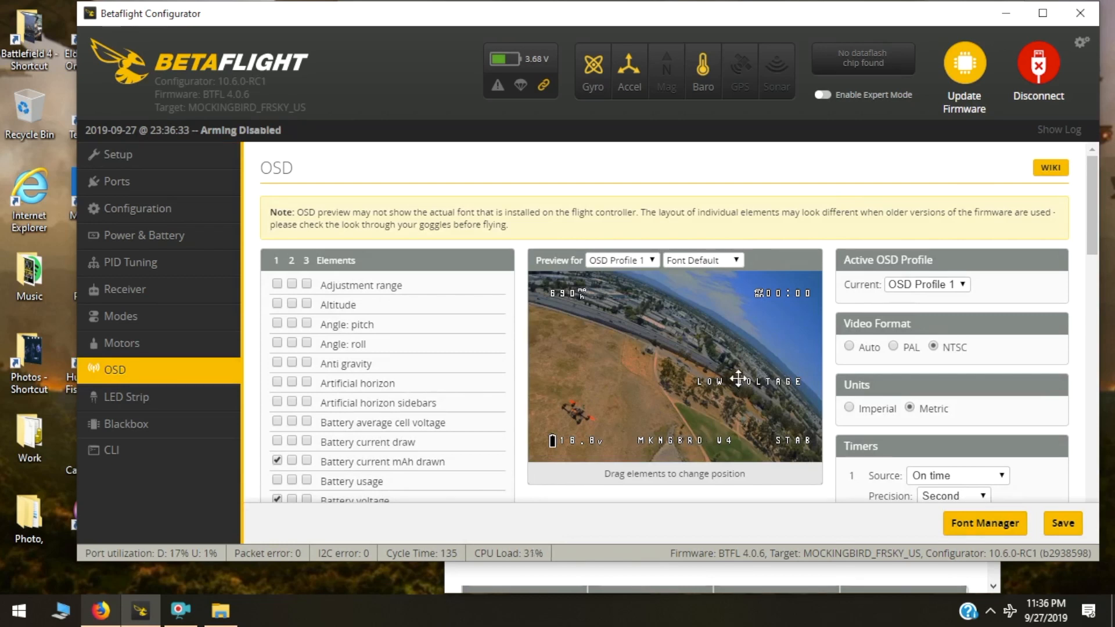
left_click_drag(738, 378, 630, 418)
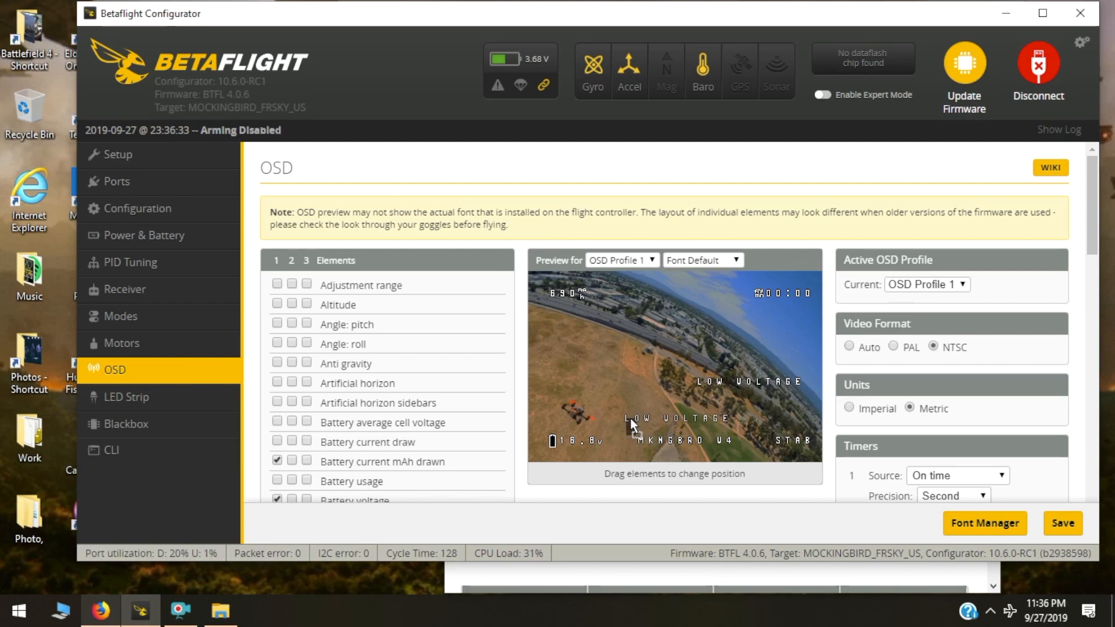
left_click_drag(629, 418, 630, 418)
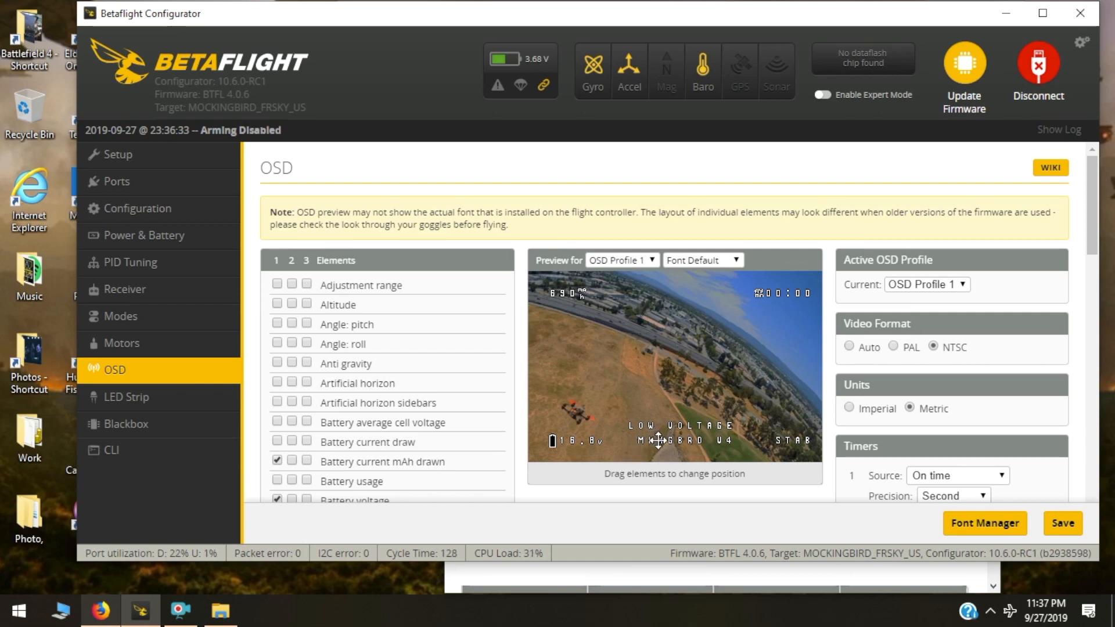
Shift the craft name left in the OSD preview to line up with the LOW VOLTAGE warning, and save the OSD settings.
left_click_drag(658, 441, 633, 442)
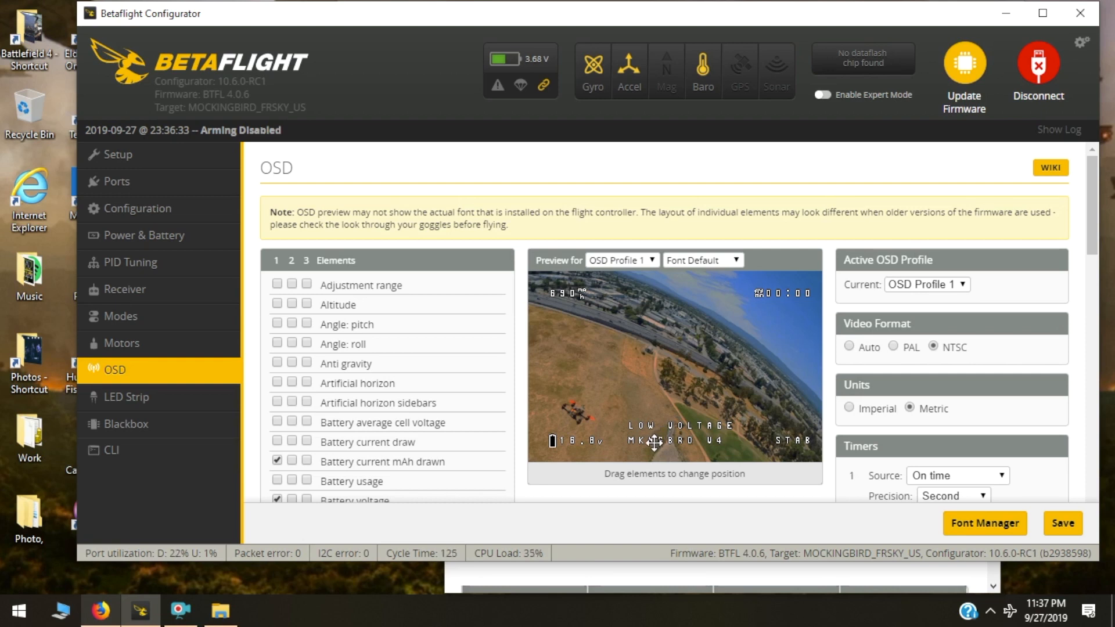
left_click_drag(662, 442, 636, 445)
left_click_drag(635, 445, 637, 446)
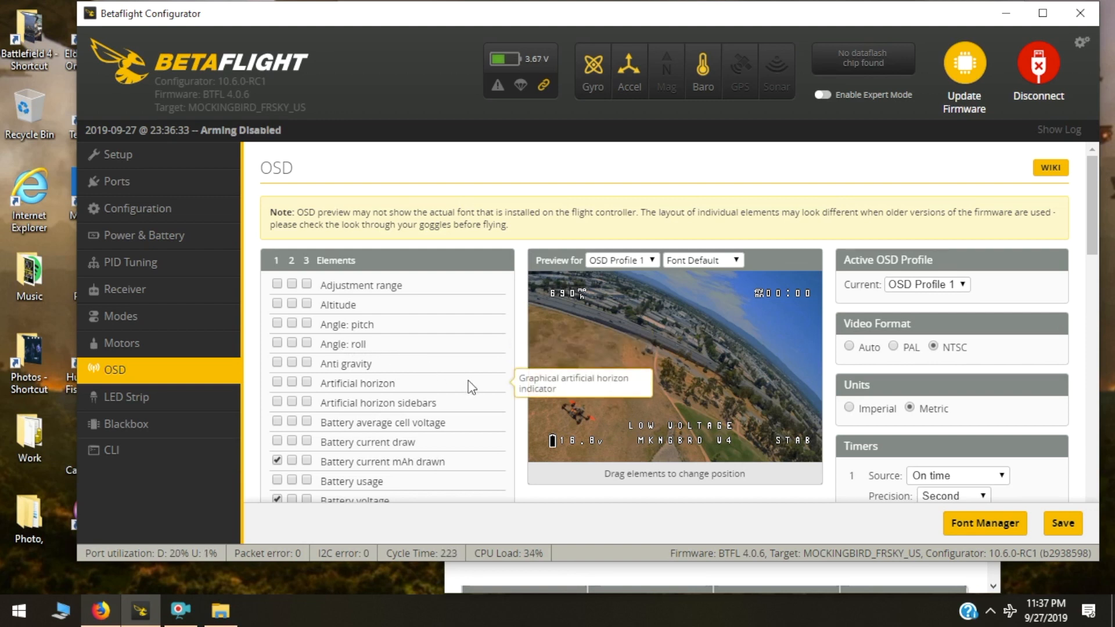
left_click(1066, 530)
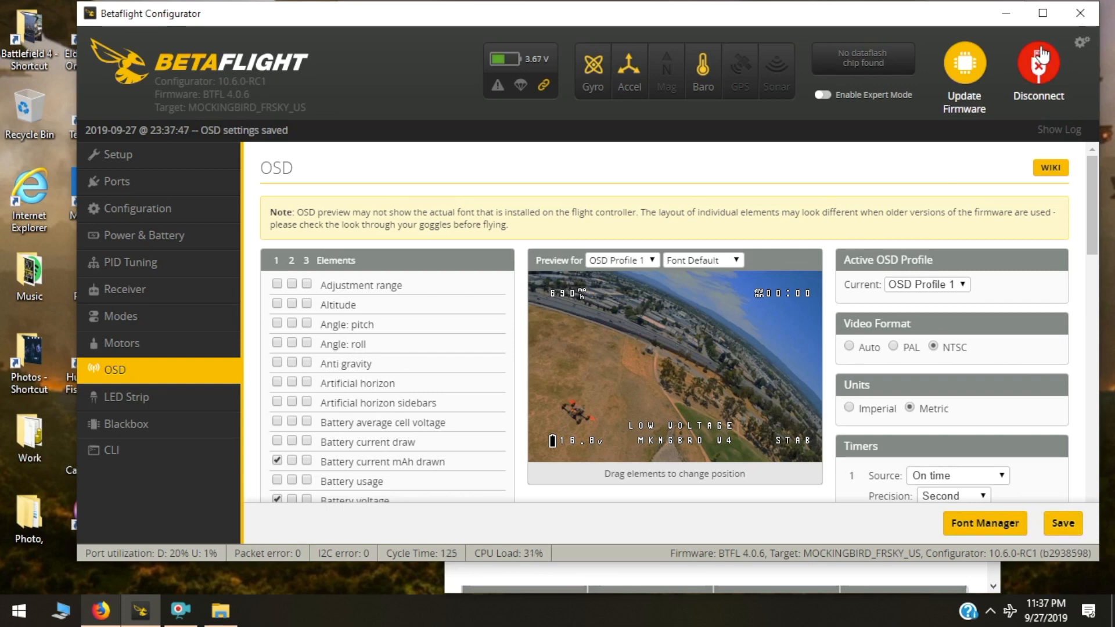
Disconnect the flight controller and close the configurator.
left_click(1039, 68)
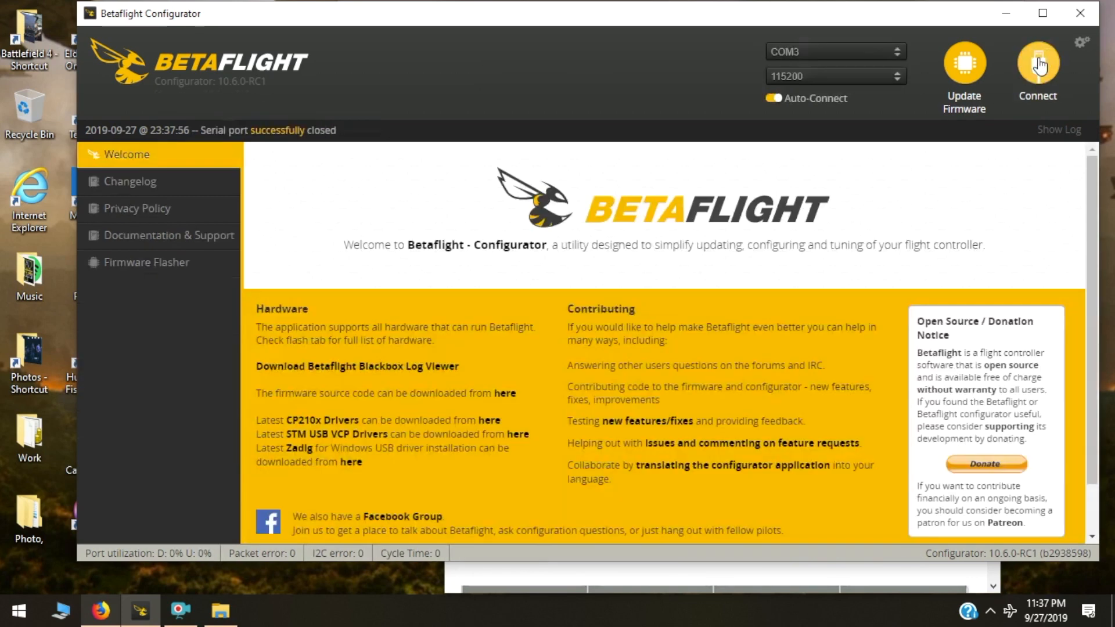
left_click(1081, 14)
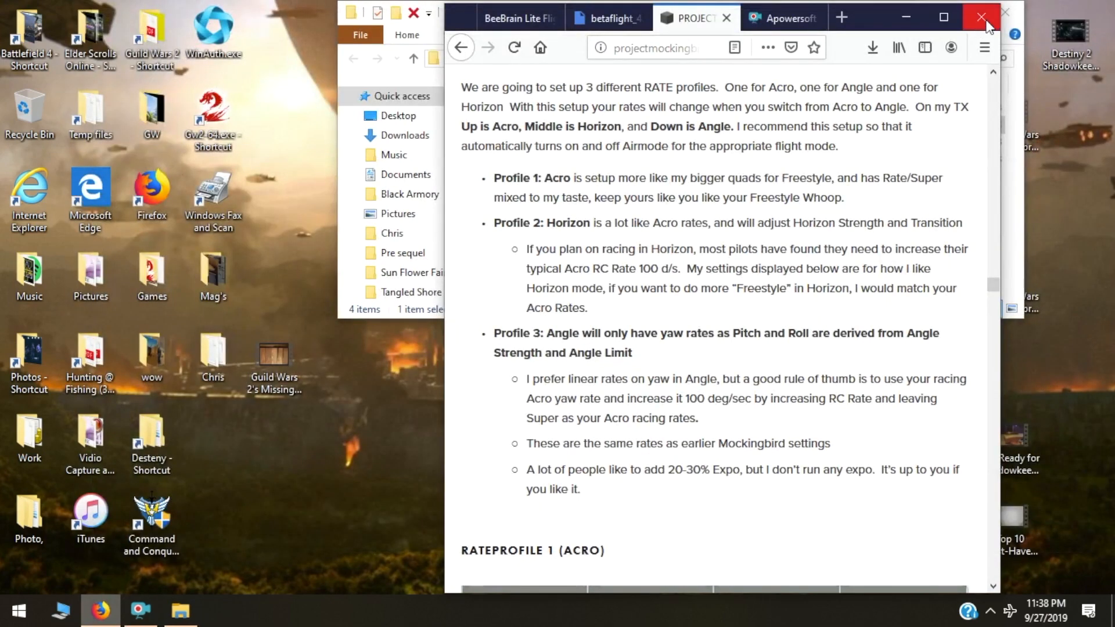